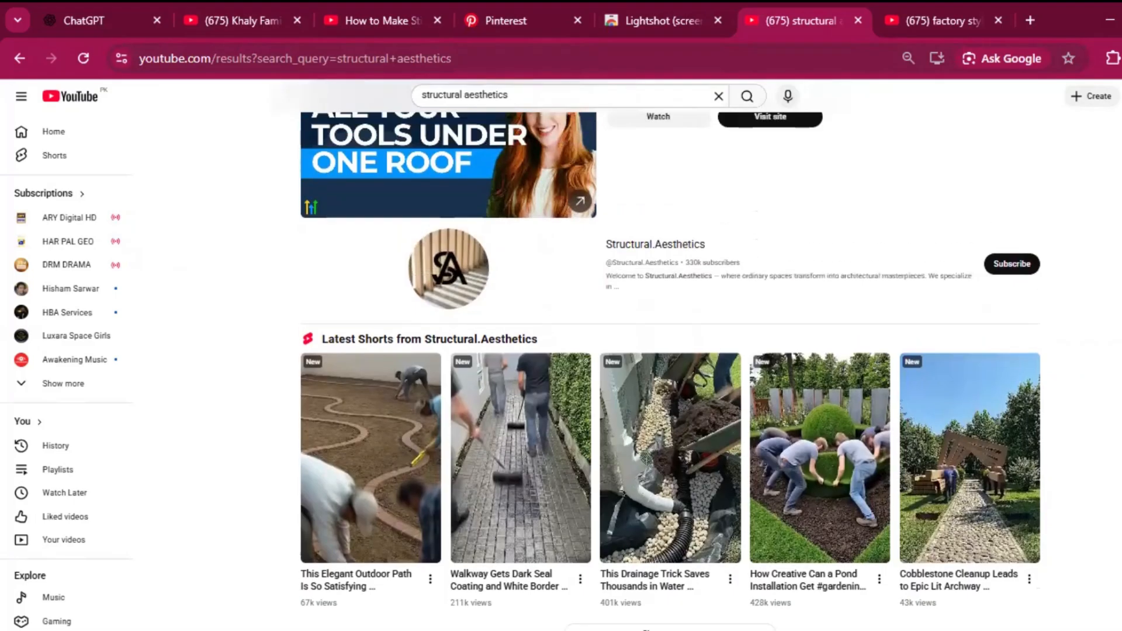
Step: Open the Structural.Aesthetics YouTube channel and read its full description and channel details
left_click(690, 251)
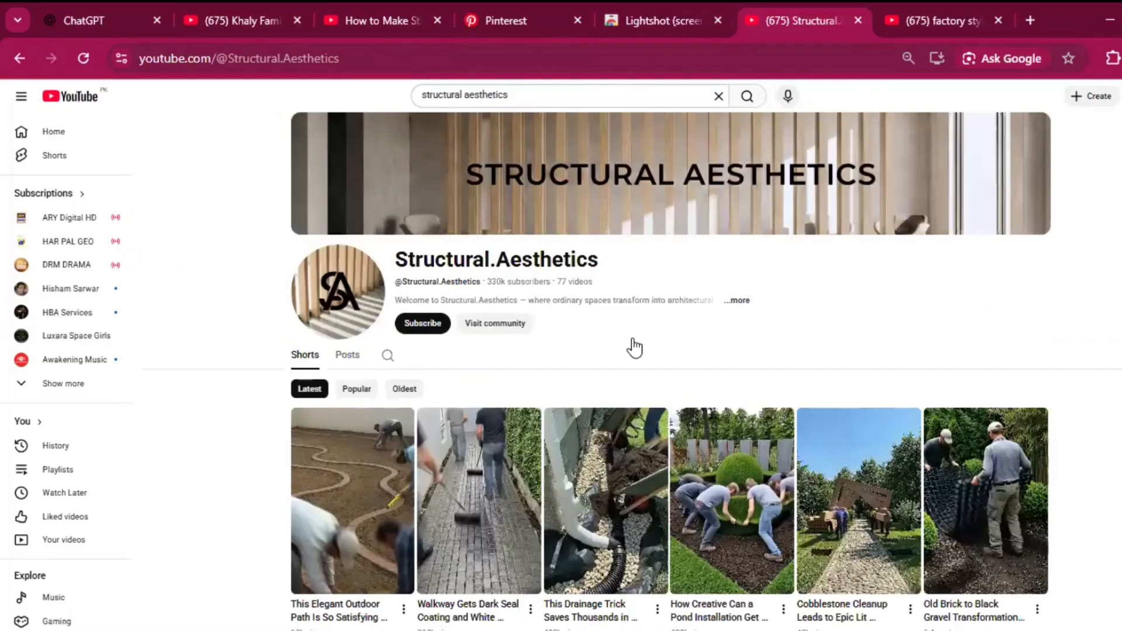
scroll(634, 347, "down", 4)
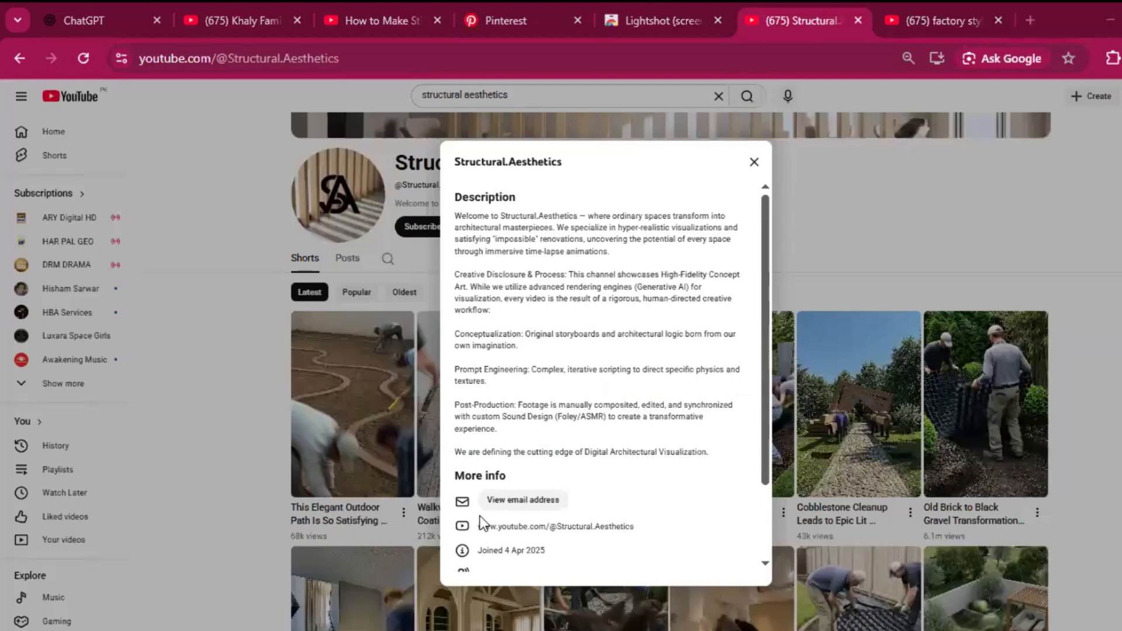
scroll(479, 517, "down", 2)
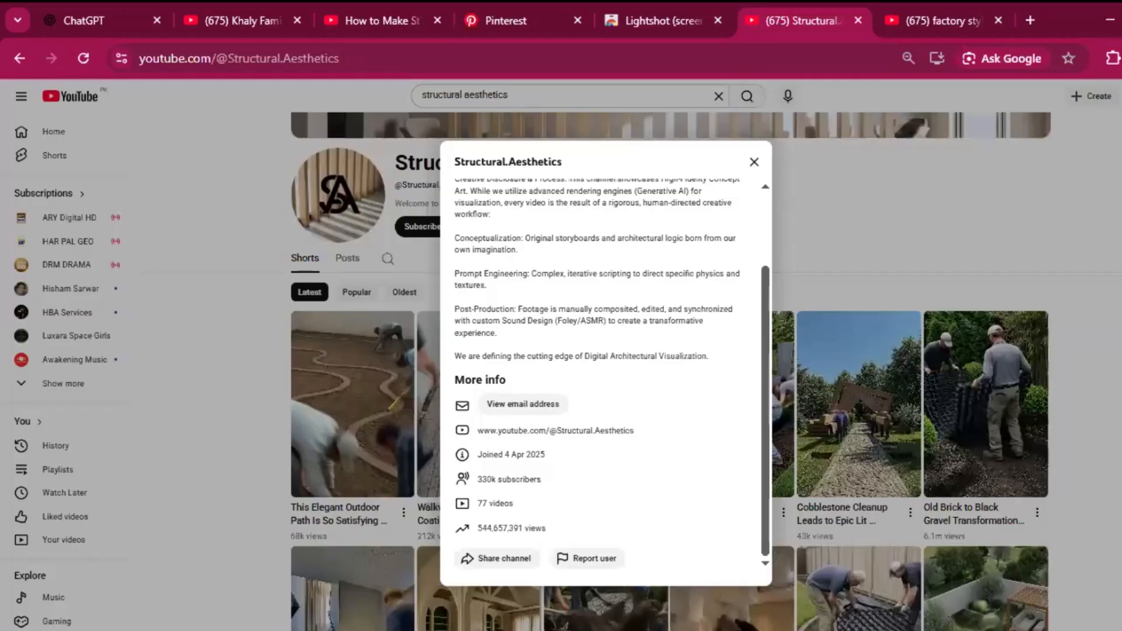
key("Escape")
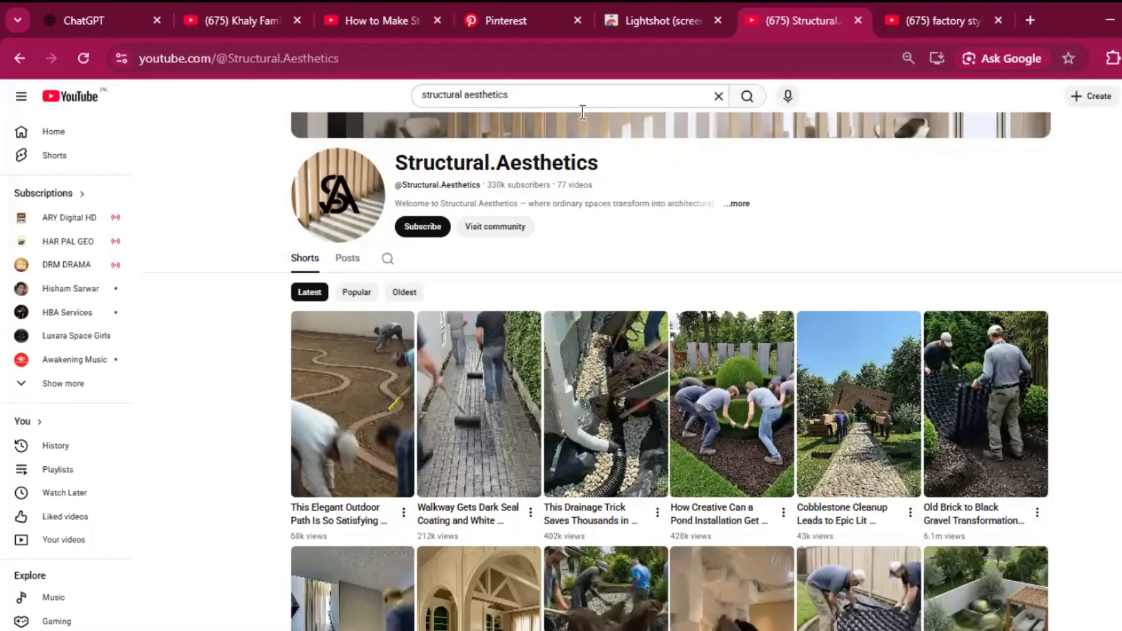
scroll(1028, 257, "up", 1)
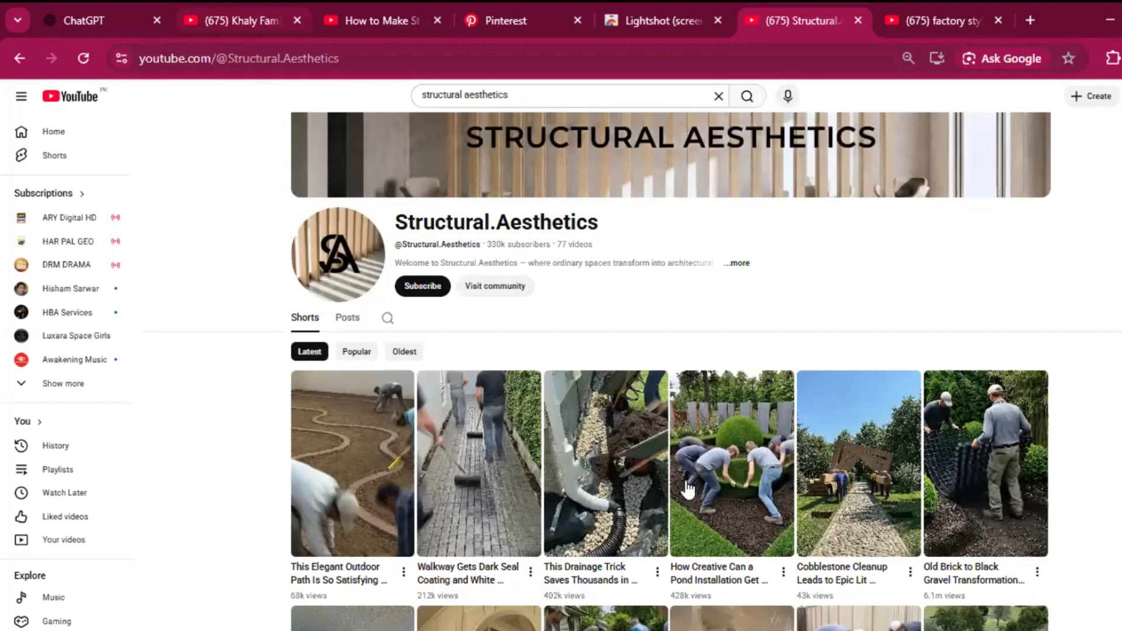
Step: Look through the Khaly Family channel's latest village life videos, checking their thumbnails, titles and view counts
left_click(242, 21)
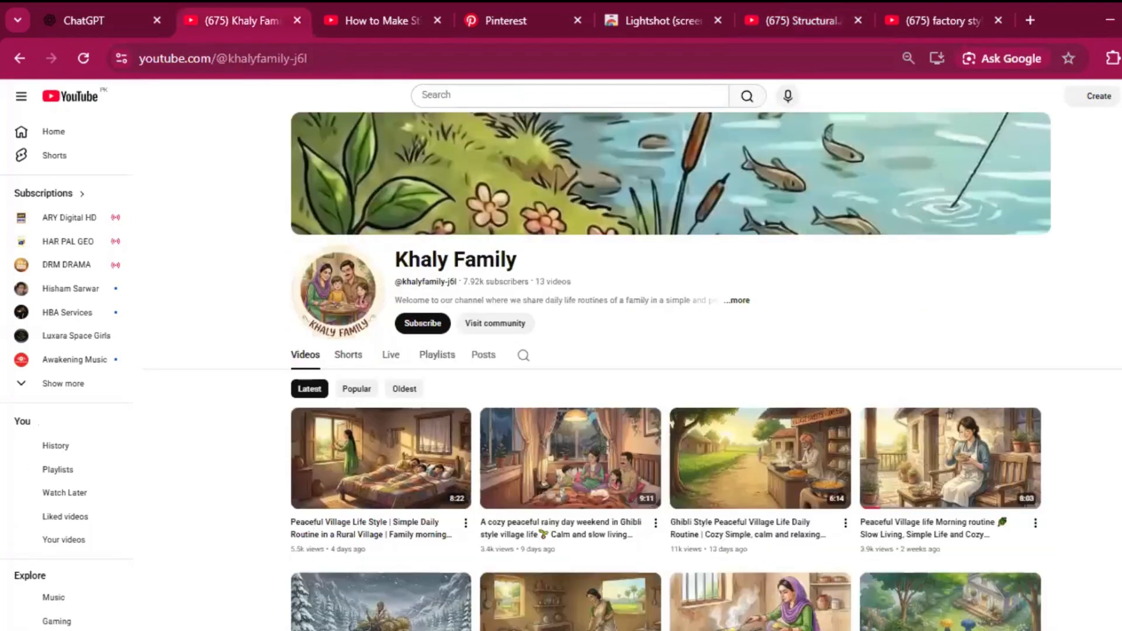
scroll(1013, 271, "down", 1)
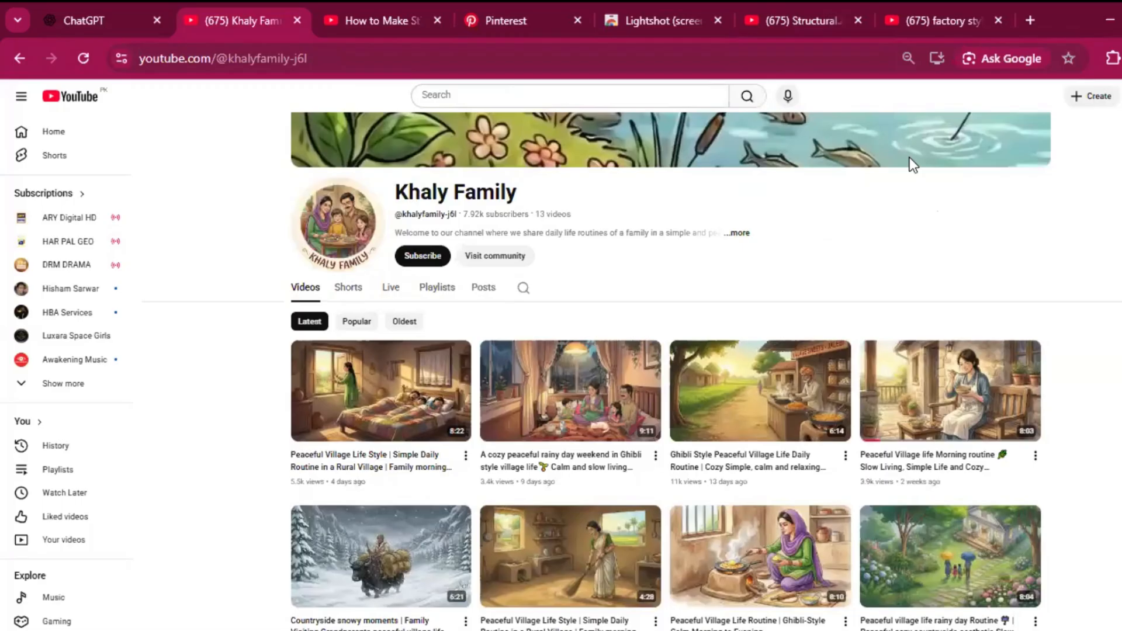
scroll(876, 152, "down", 1)
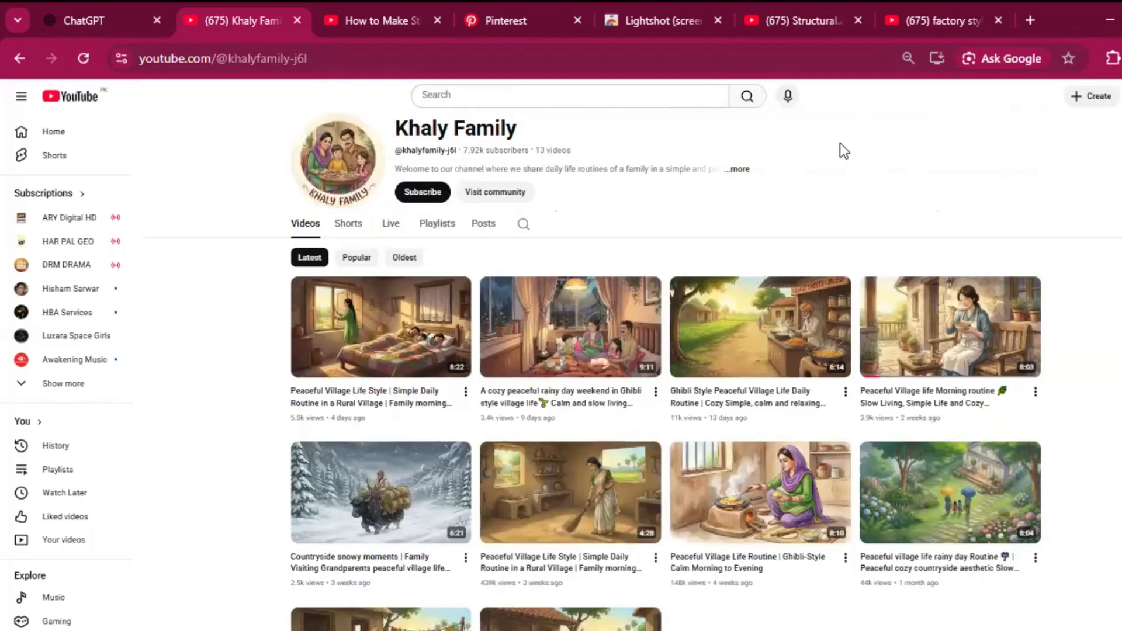
scroll(839, 151, "down", 1)
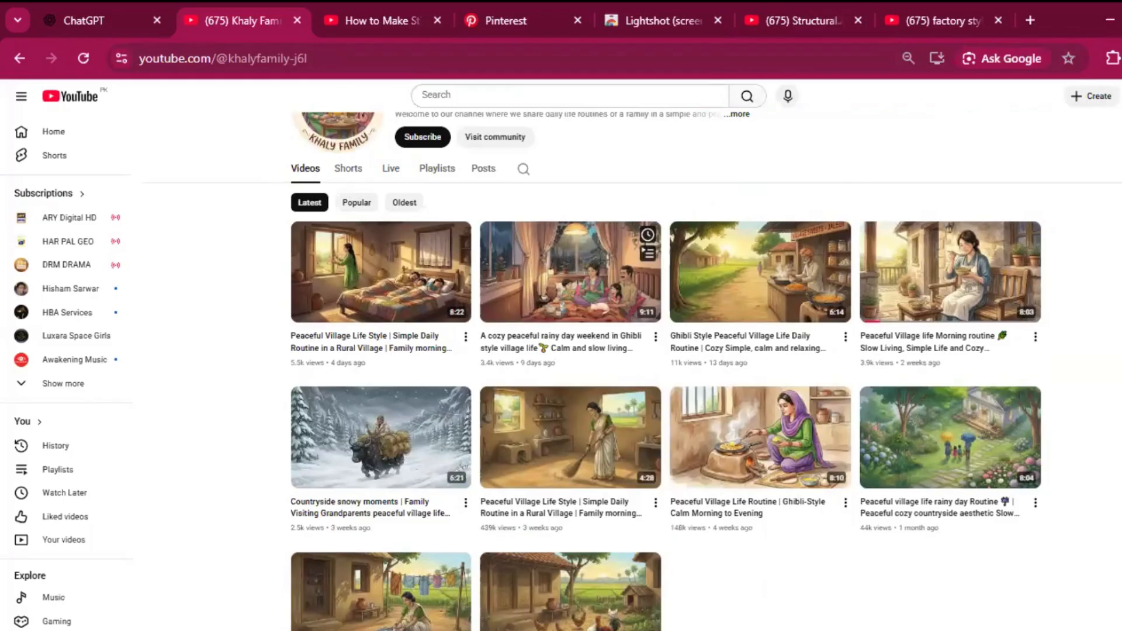
scroll(570, 274, "down", 1)
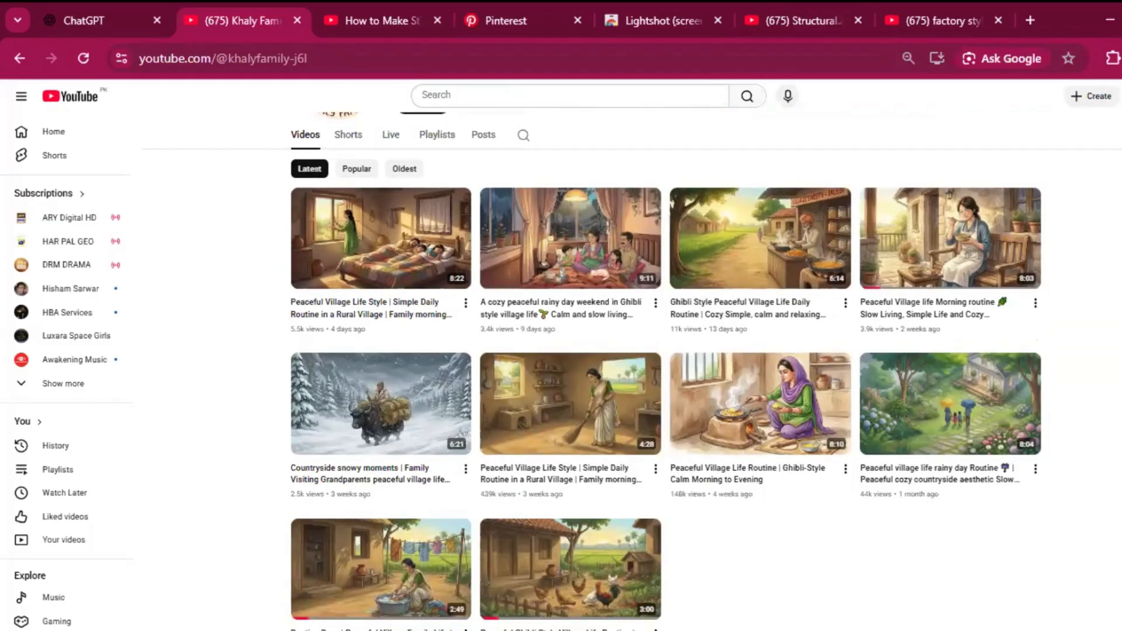
scroll(635, 370, "down", 1)
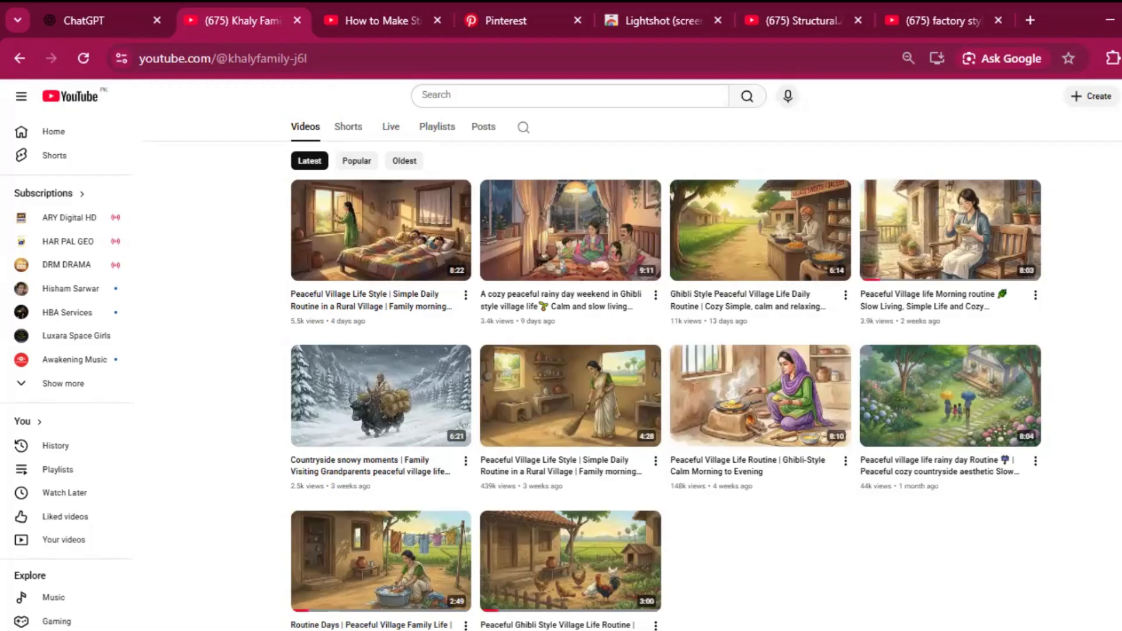
scroll(584, 350, "up", 2)
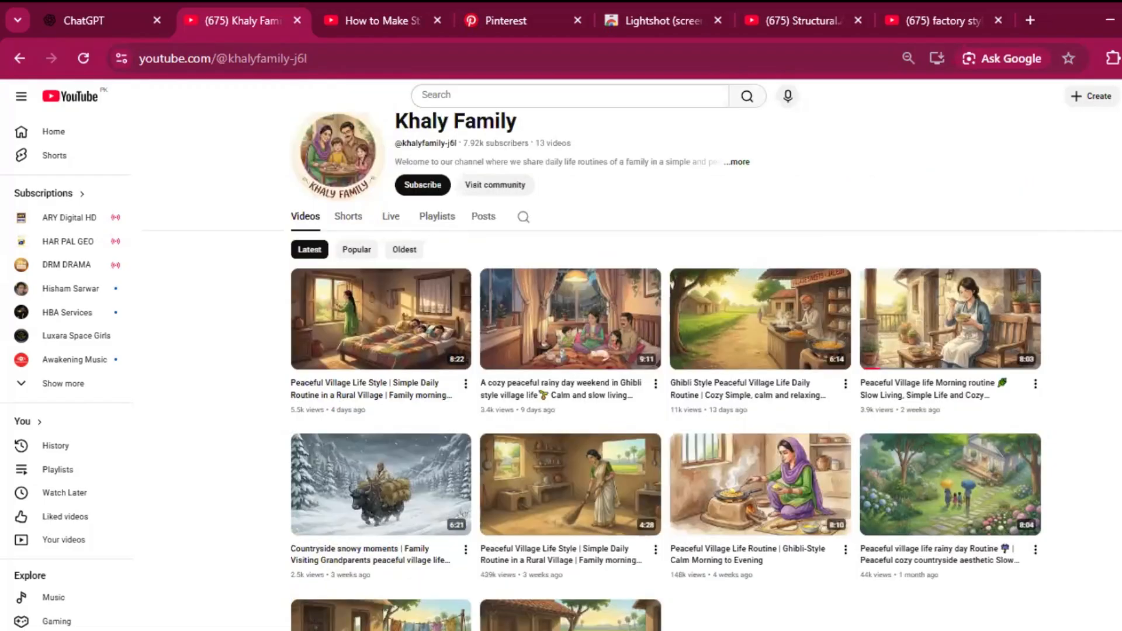
scroll(584, 351, "up", 1)
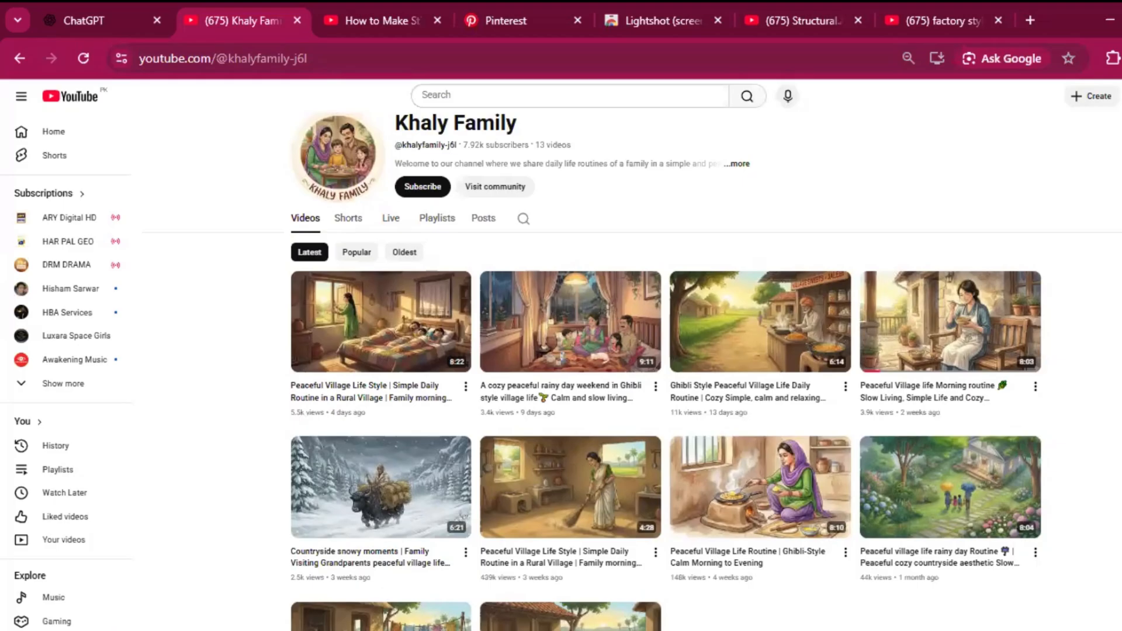
scroll(584, 350, "up", 1)
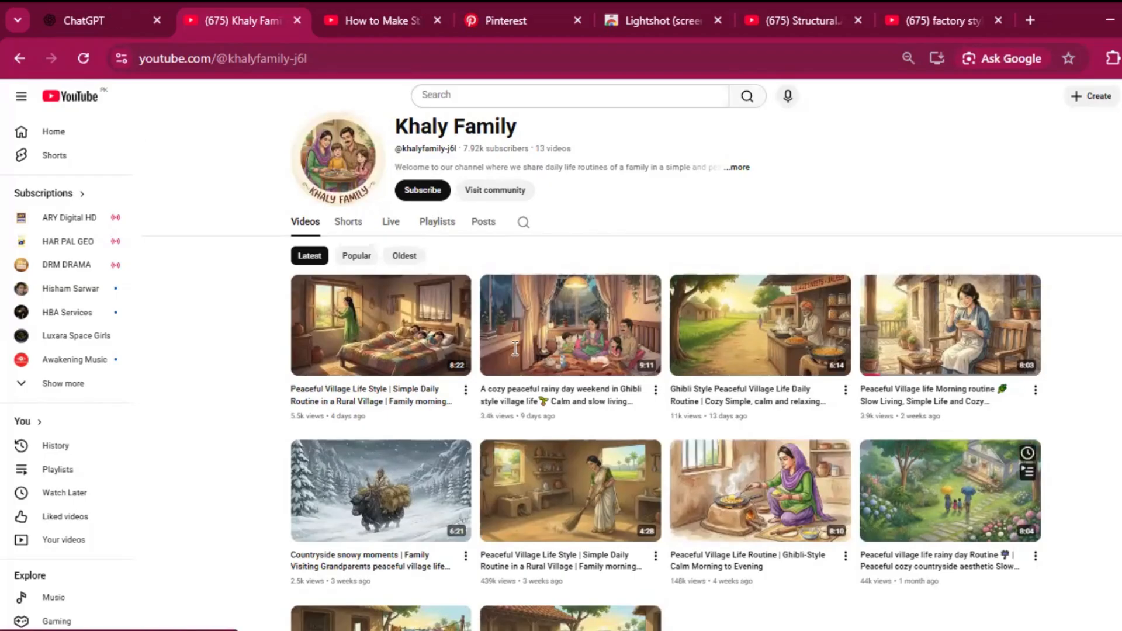
scroll(515, 348, "up", 1)
Step: Switch to ChatGPT and start a prompt reading "create a script for 1 minute video"
key("ctrl+shift+Tab")
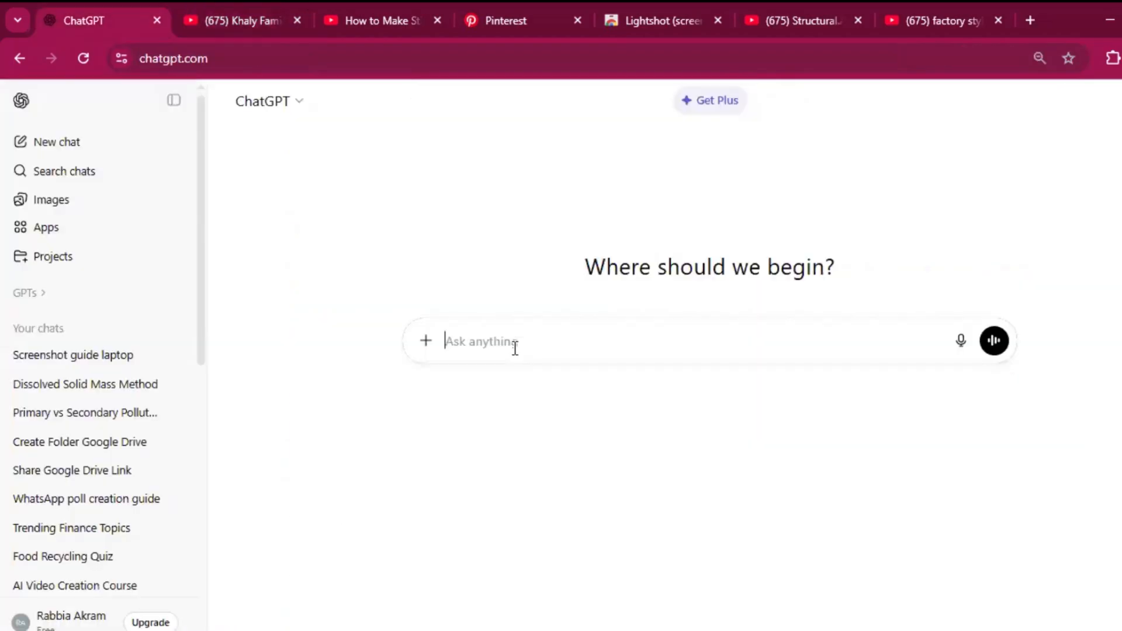
type("create a scr")
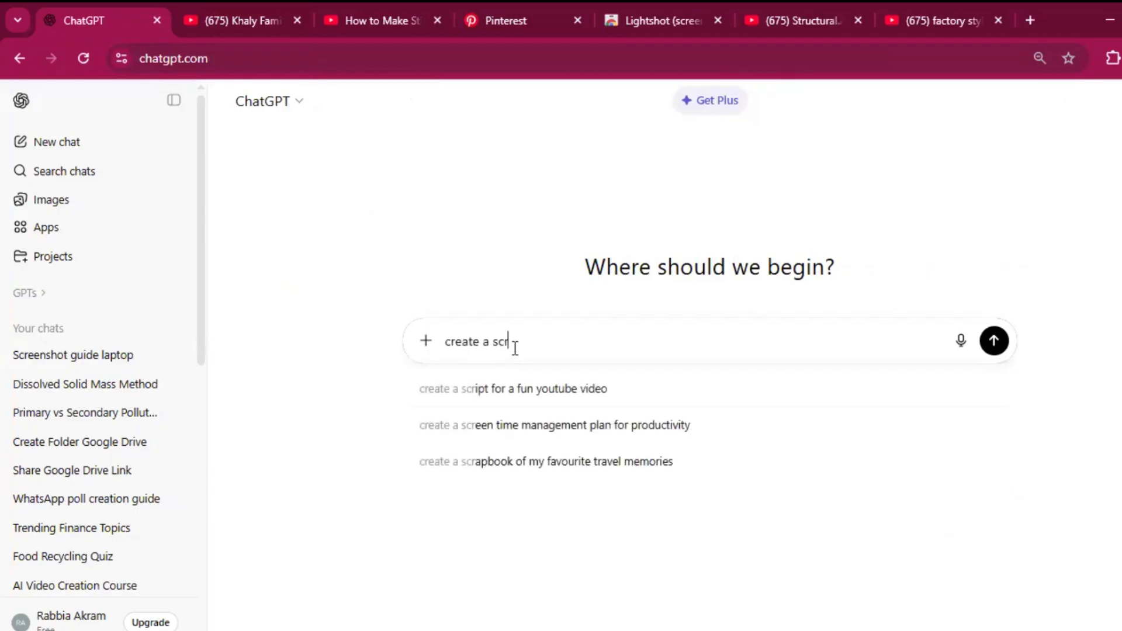
type("ipt for a")
key("BackSpace")
type("1")
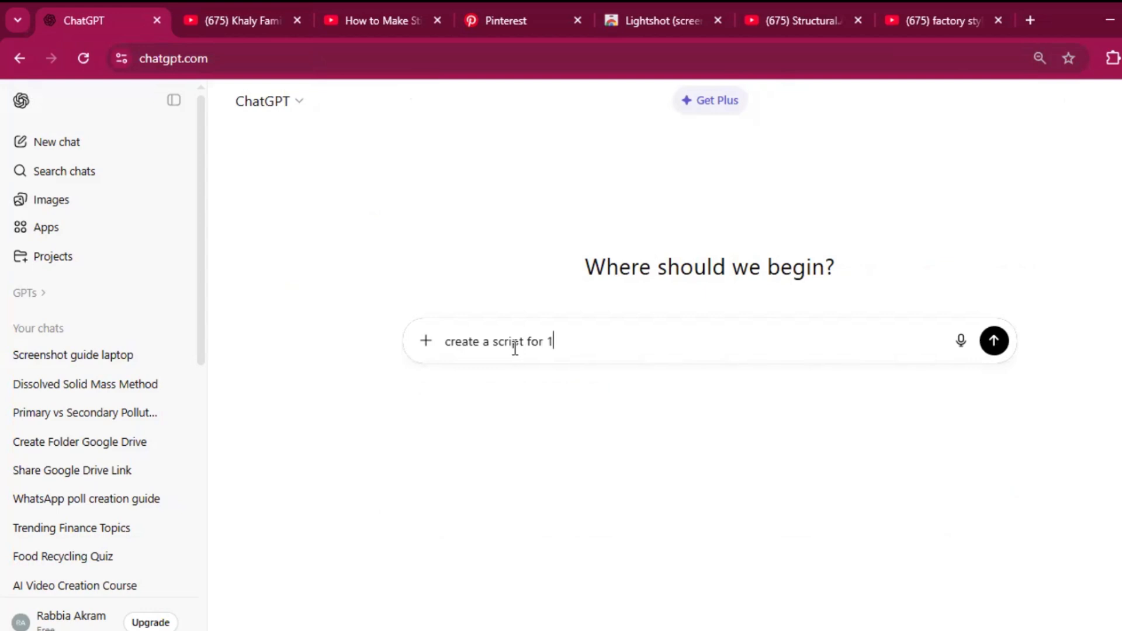
type(" mn")
key("BackSpace")
type("inte")
key("BackSpace")
key("BackSpace")
type("ute video ")
type("for ")
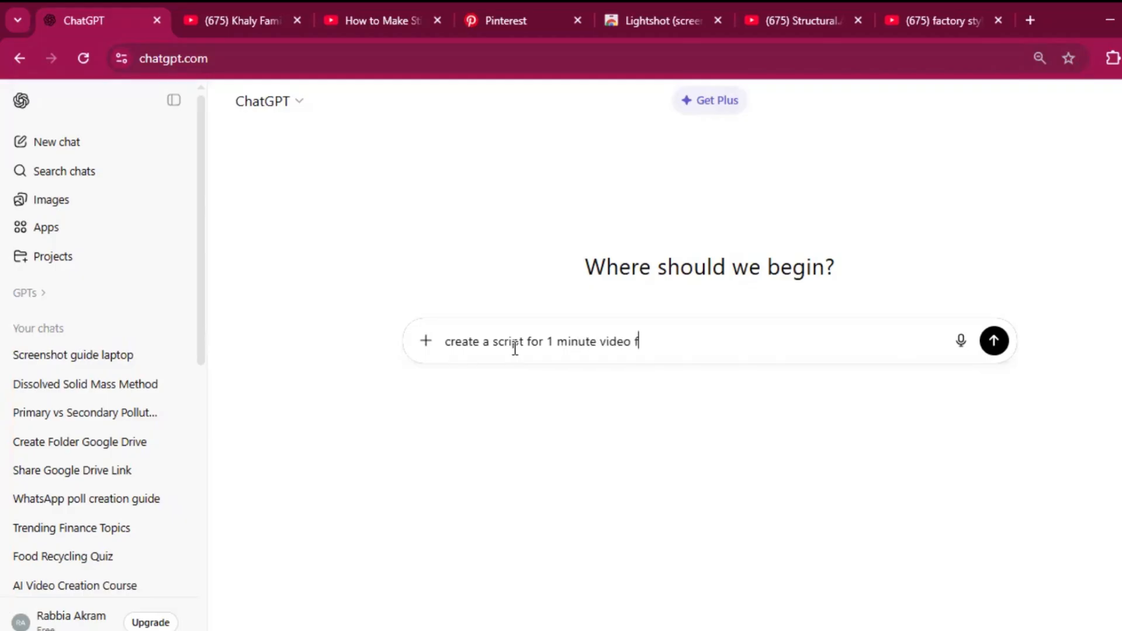
type("a village life routine")
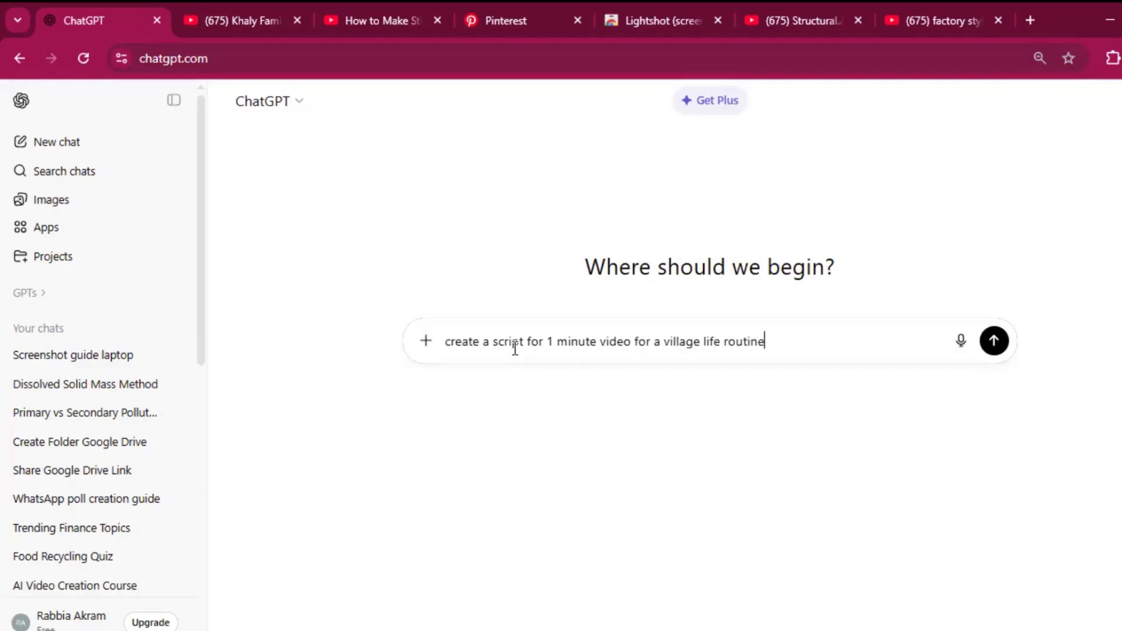
type(" in which a women")
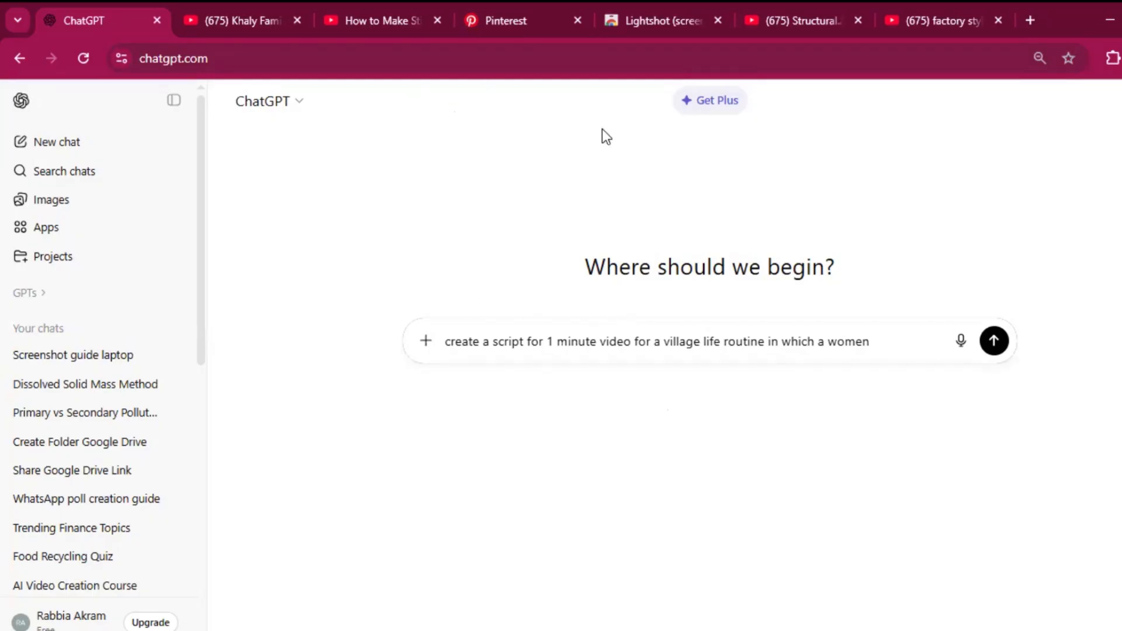
Step: Switch to the YouTube tutorial on stick figure animation with VEO 3 and look through its comments and related videos
left_click(374, 29)
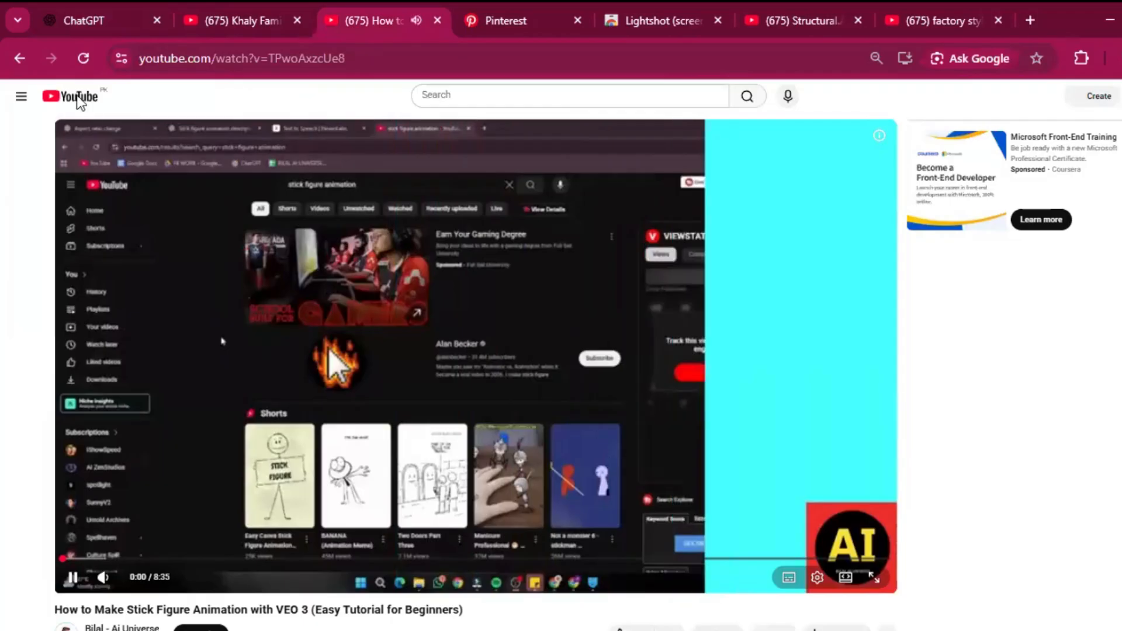
left_click(515, 458)
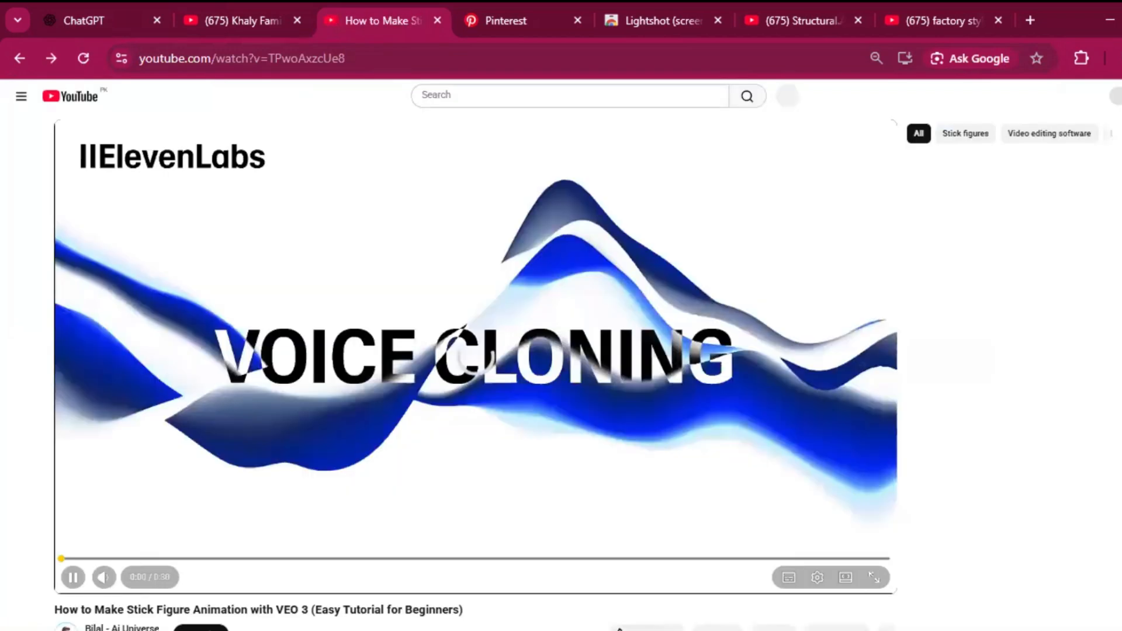
scroll(473, 351, "down", 4)
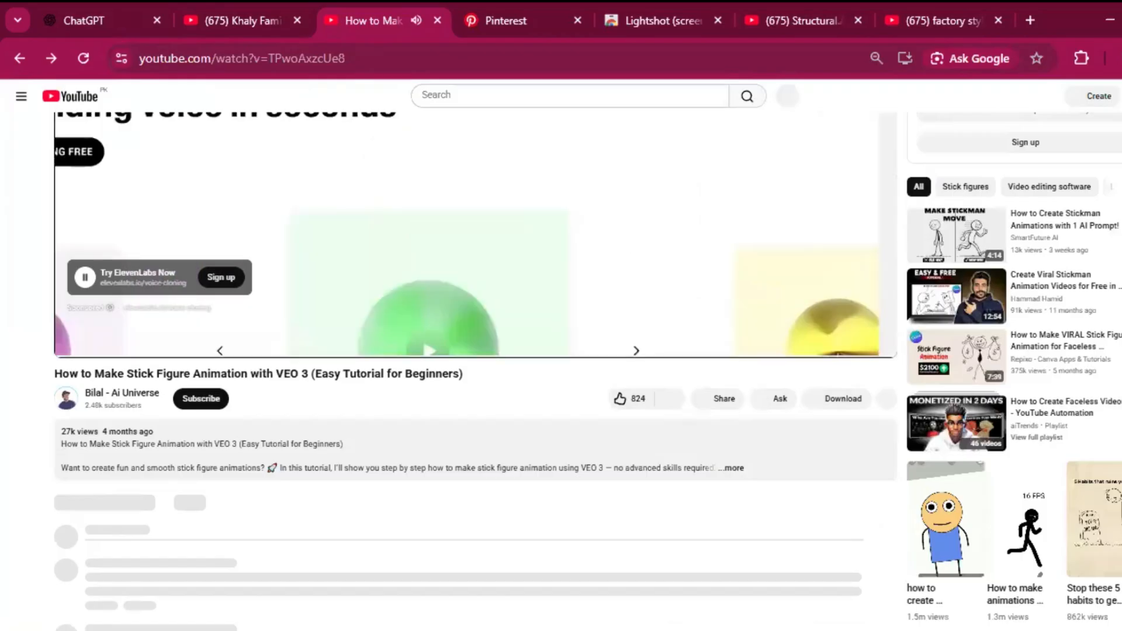
scroll(845, 290, "down", 5)
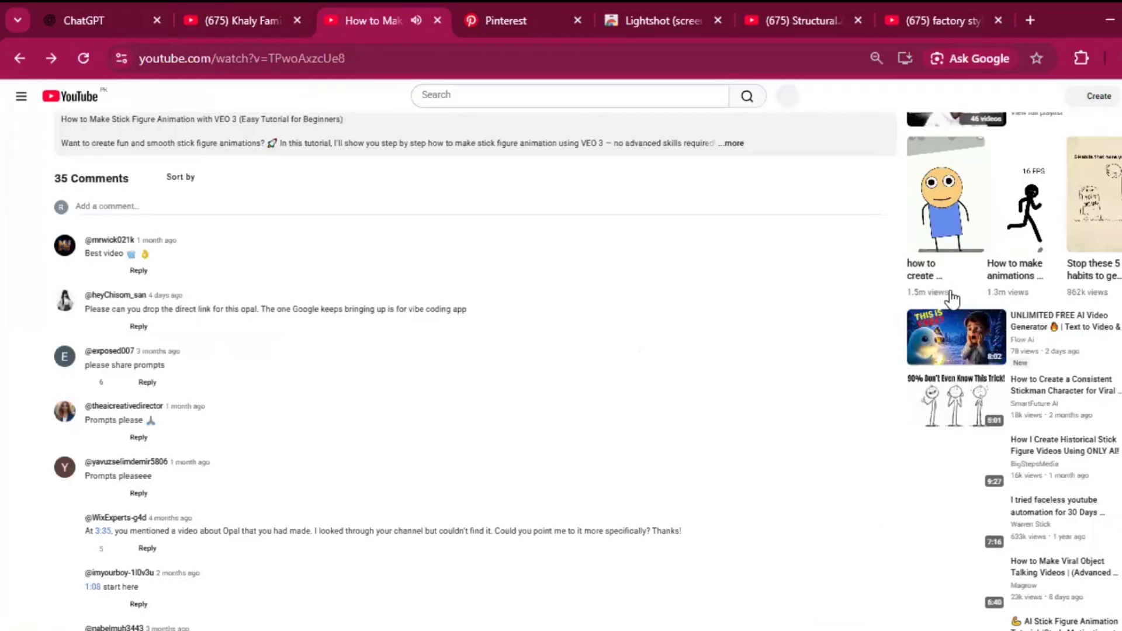
scroll(412, 243, "down", 7)
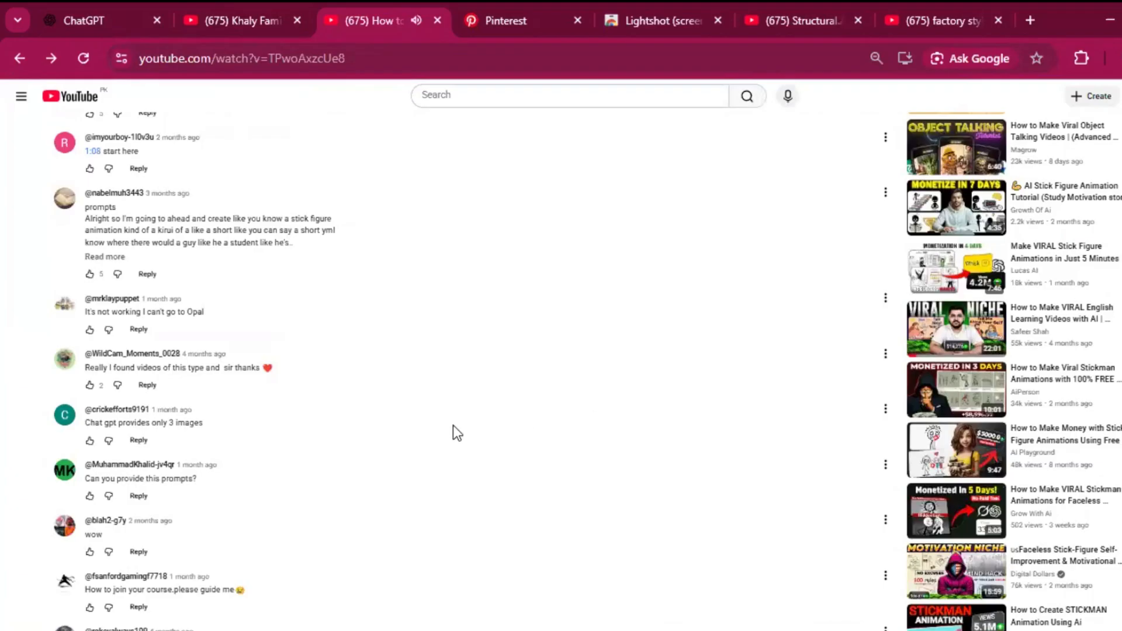
scroll(559, 378, "up", 5)
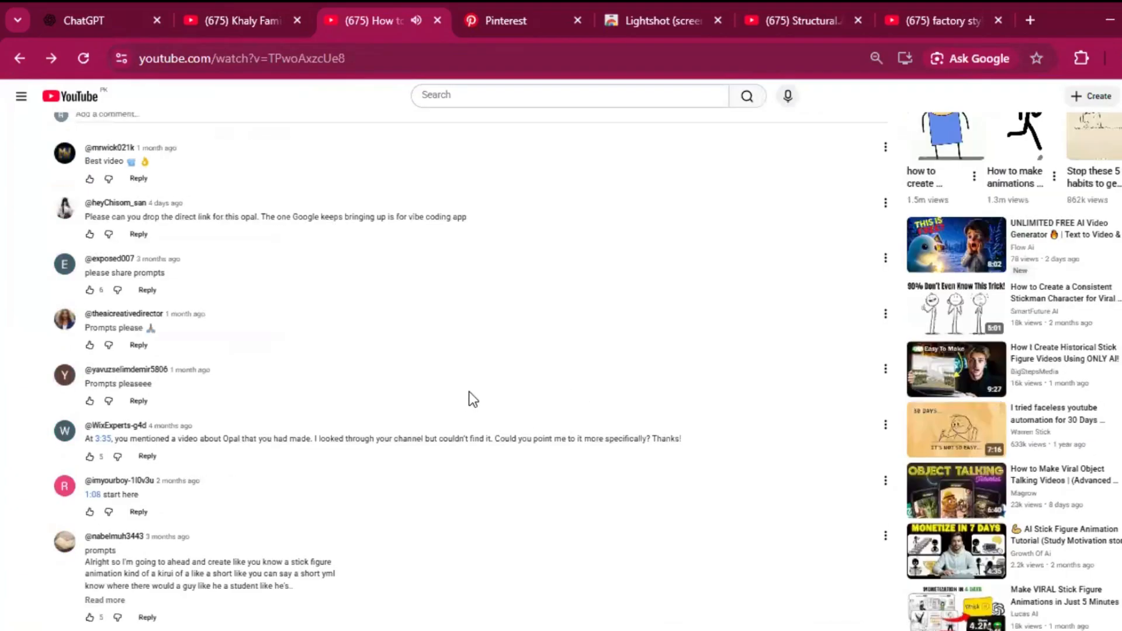
Step: Go to the YouTube guide on creating a consistent stickman character and view its opening stickman scenes
key("alt+Right")
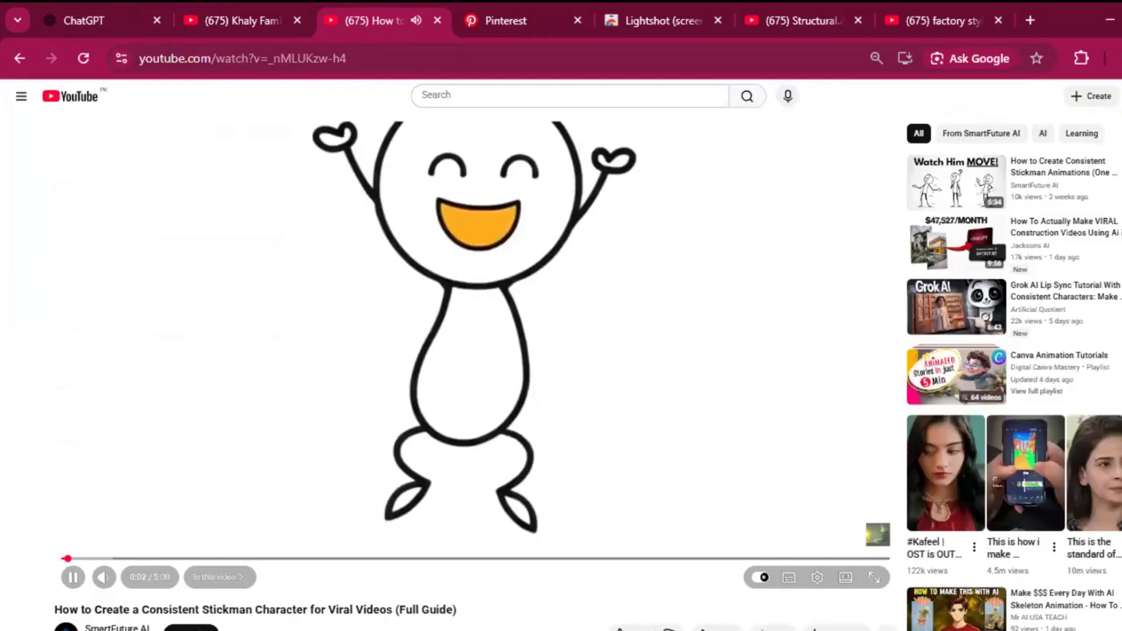
left_click(580, 380)
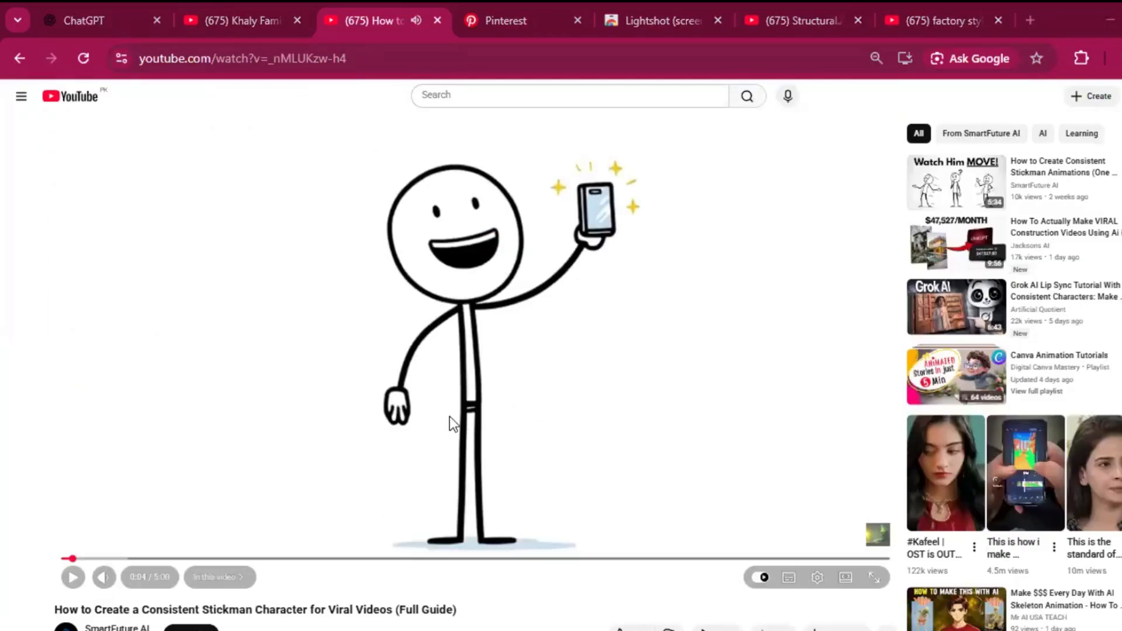
left_click(390, 423)
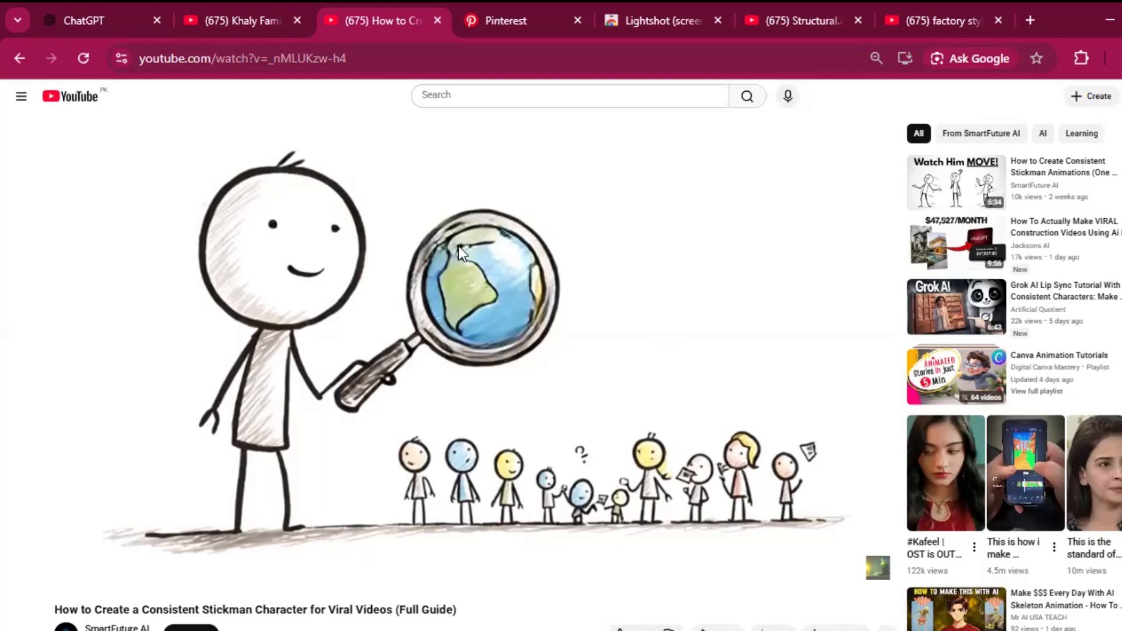
Step: Return to the ChatGPT prompt and replace everything after "1 minute video" with "in a stick figure style animation"
left_click(101, 10)
key("BackSpace")
key("BackSpace")
key("BackSpace")
key("BackSpace")
key("BackSpace")
key("BackSpace")
key("BackSpace")
key("BackSpace")
key("BackSpace")
key("BackSpace")
key("BackSpace")
key("BackSpace")
key("BackSpace")
key("BackSpace")
key("BackSpace")
key("BackSpace")
key("BackSpace")
key("BackSpace")
key("BackSpace")
key("BackSpace")
key("BackSpace")
key("BackSpace")
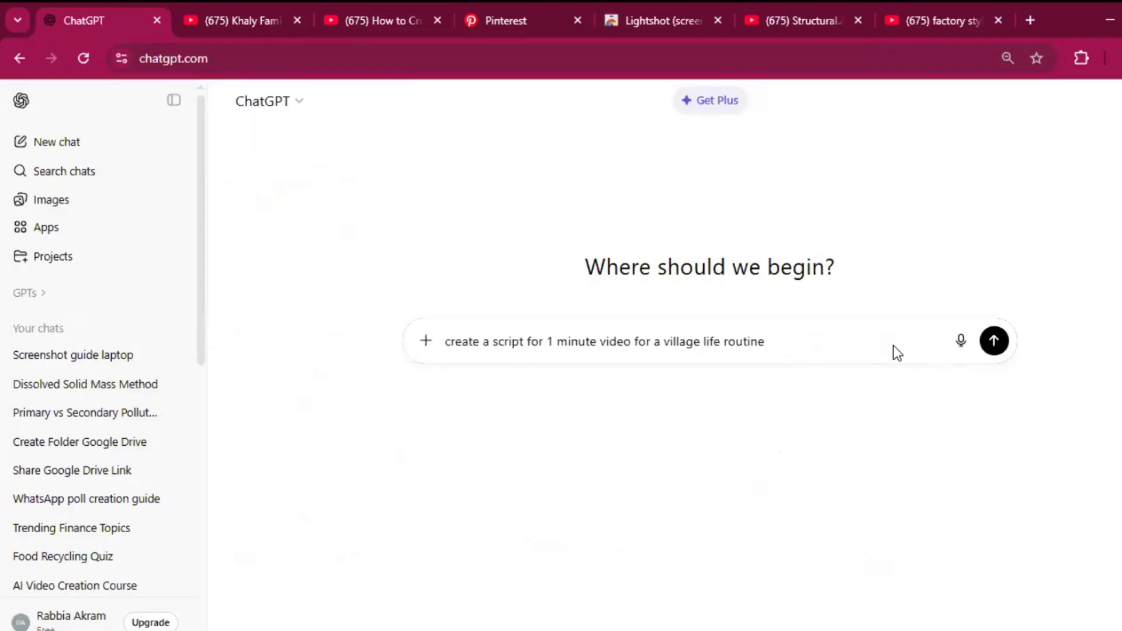
key("BackSpace")
key("BackSpace")
key("BackSpace")
key("BackSpace")
key("BackSpace")
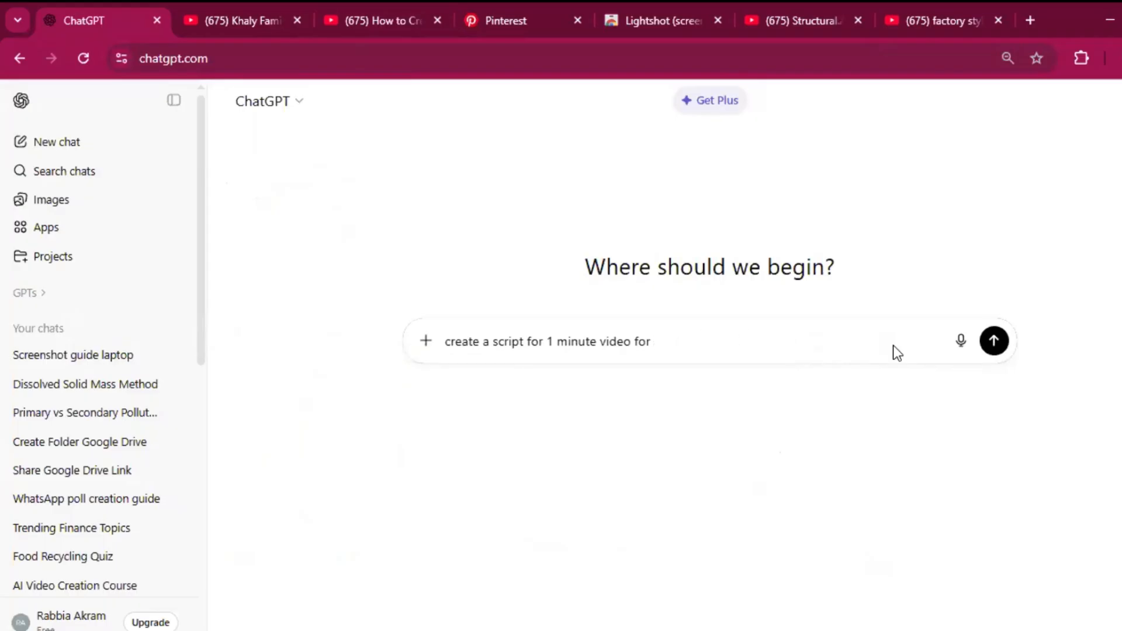
key("BackSpace")
key("BackSpace")
key("BackSpace")
type("in a stick figure style ")
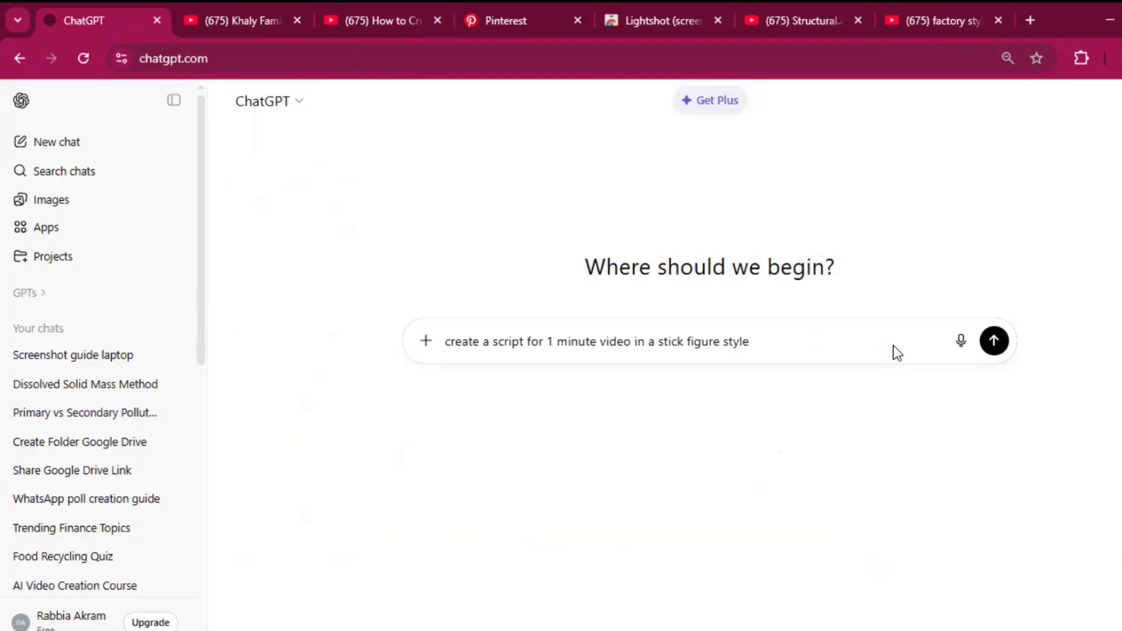
type("animation")
Step: Continue the ChatGPT prompt with "in which a boy will get up in the morning"
type("in wh")
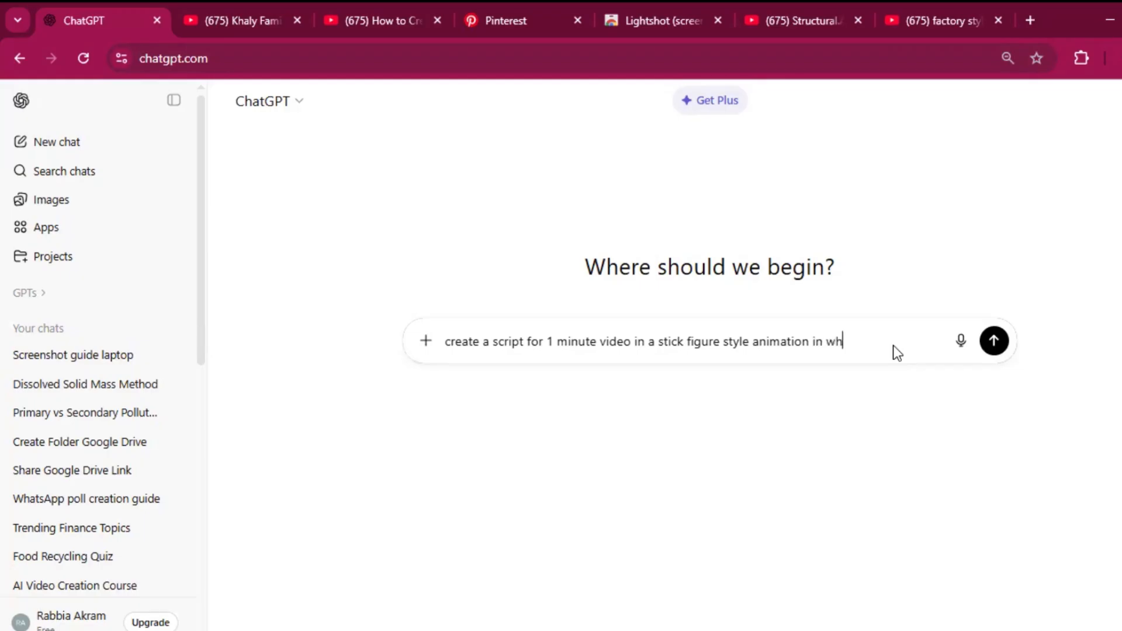
type("ich a")
type("will get up in th")
type("ornig")
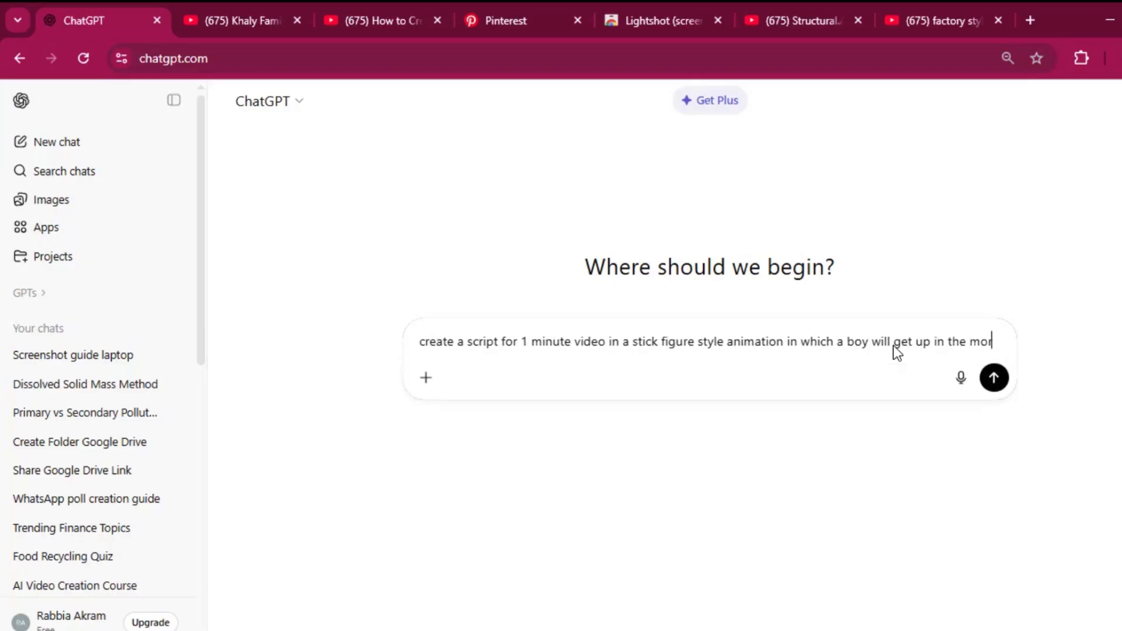
key("BackSpace")
key("BackSpace")
type("n")
key("BackSpace")
Step: Extend the prompt with ", take breakfast then read books and then"
key("BackSpace")
type("ning ")
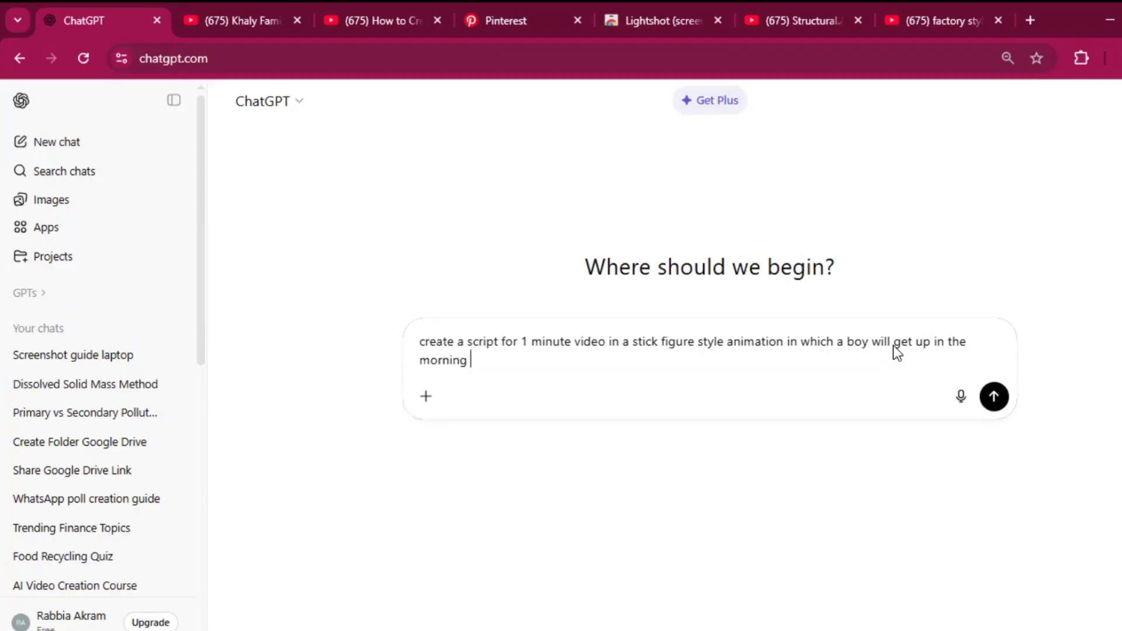
type("will")
key("BackSpace")
key("BackSpace")
key("BackSpace")
key("BackSpace")
type(", take breakfast then rea")
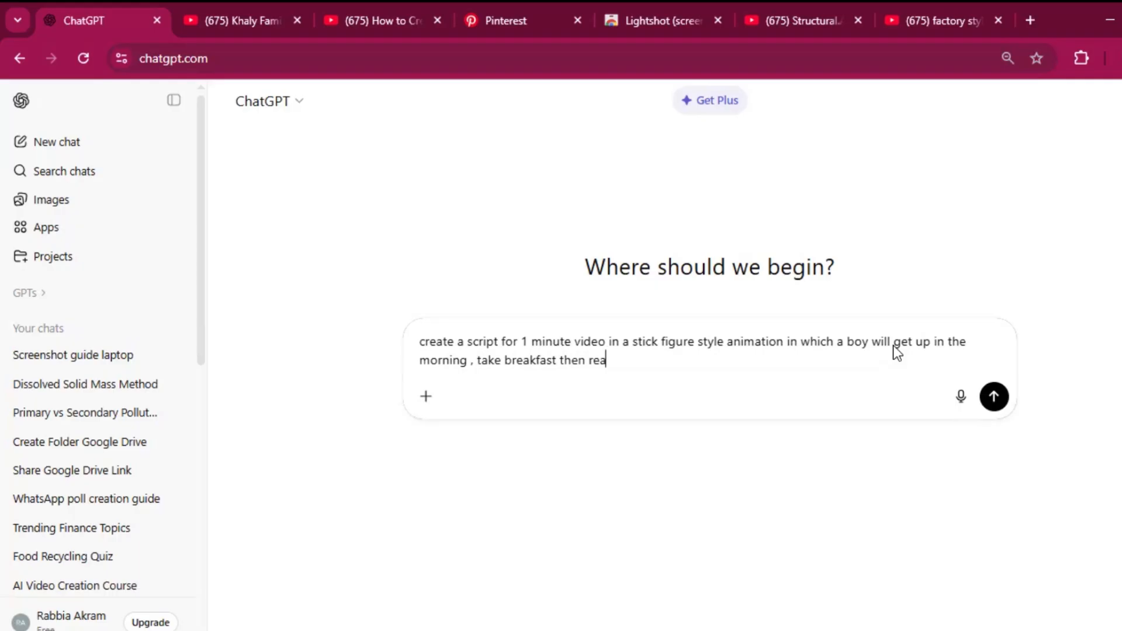
type("d books andd")
key("BackSpace")
type("then")
Step: Finish the prompt with "daily routine then feels a demotivation" and send it
type("daily")
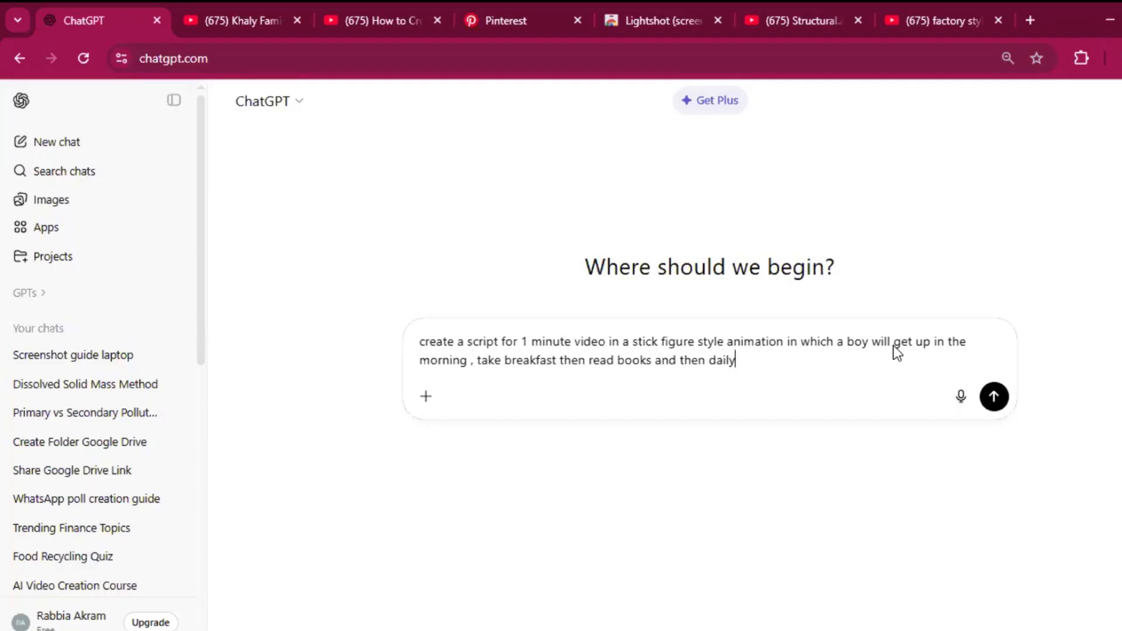
type(" routine th")
key("BackSpace")
key("BackSpace")
type("then feels a demot")
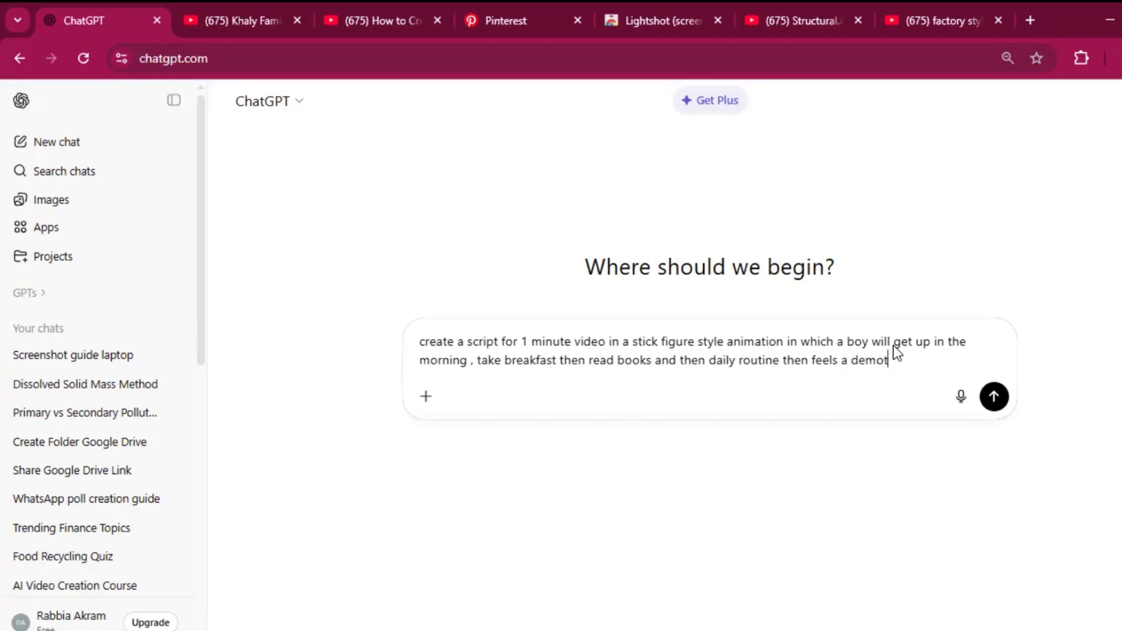
type("ivation")
key("Return")
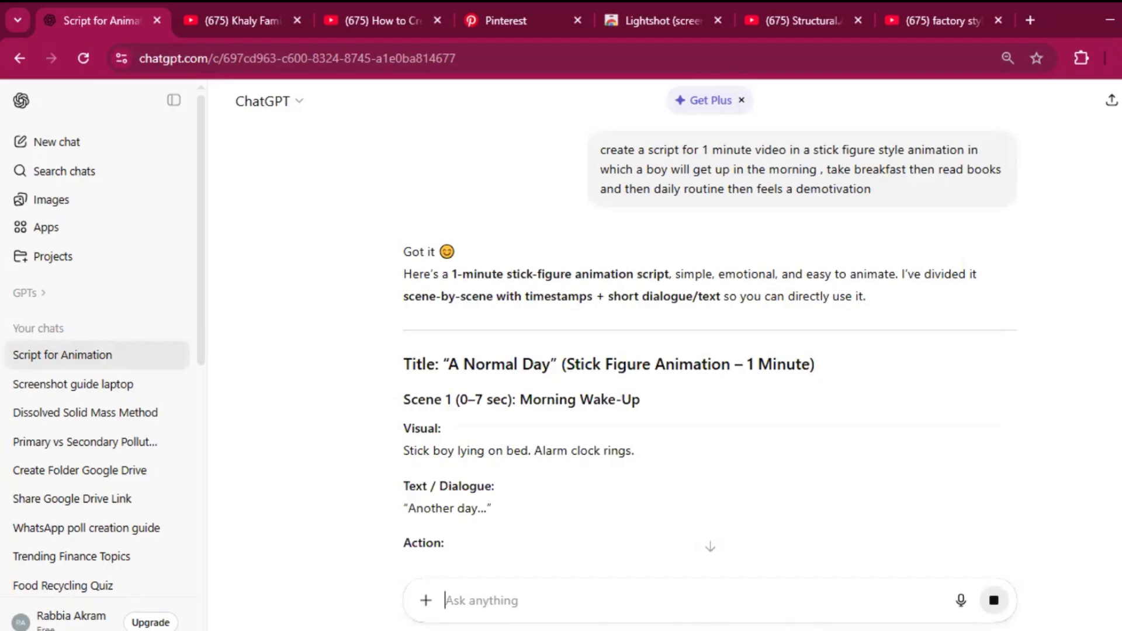
Step: Look through the generated scenes and send the follow-up "just give me script no visuals and action just script"
scroll(710, 351, "down", 2)
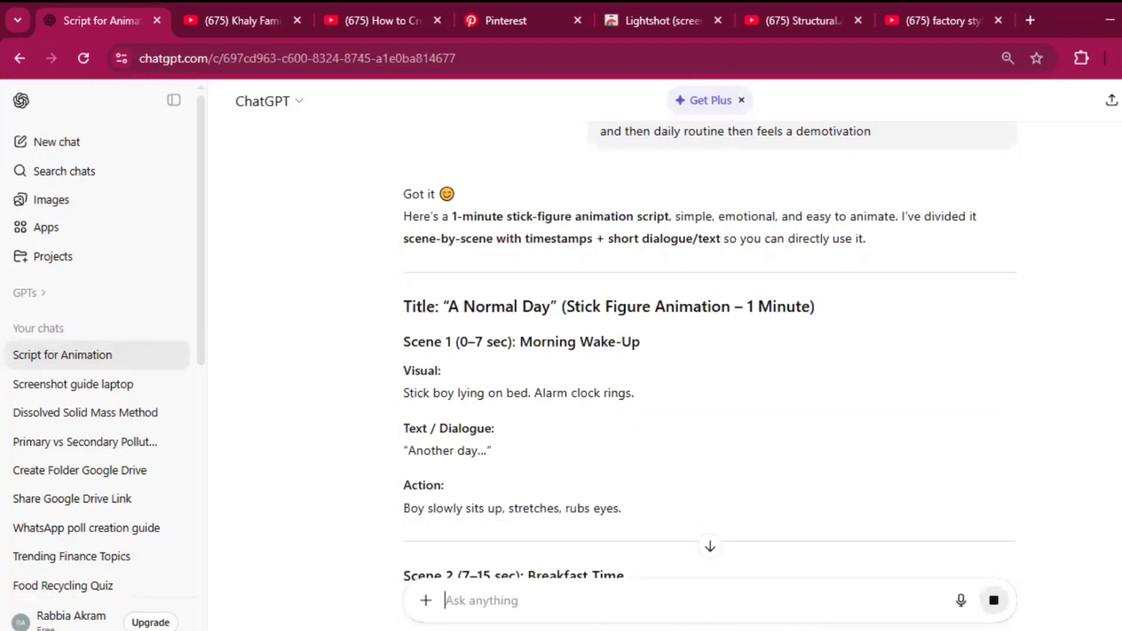
scroll(710, 350, "down", 1)
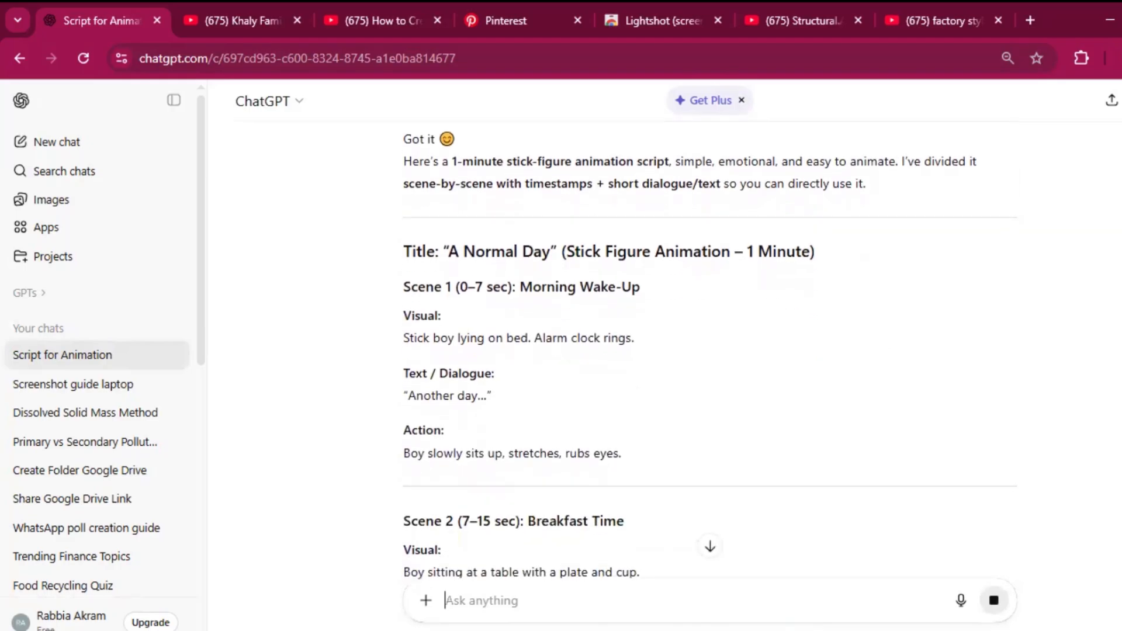
scroll(710, 351, "down", 2)
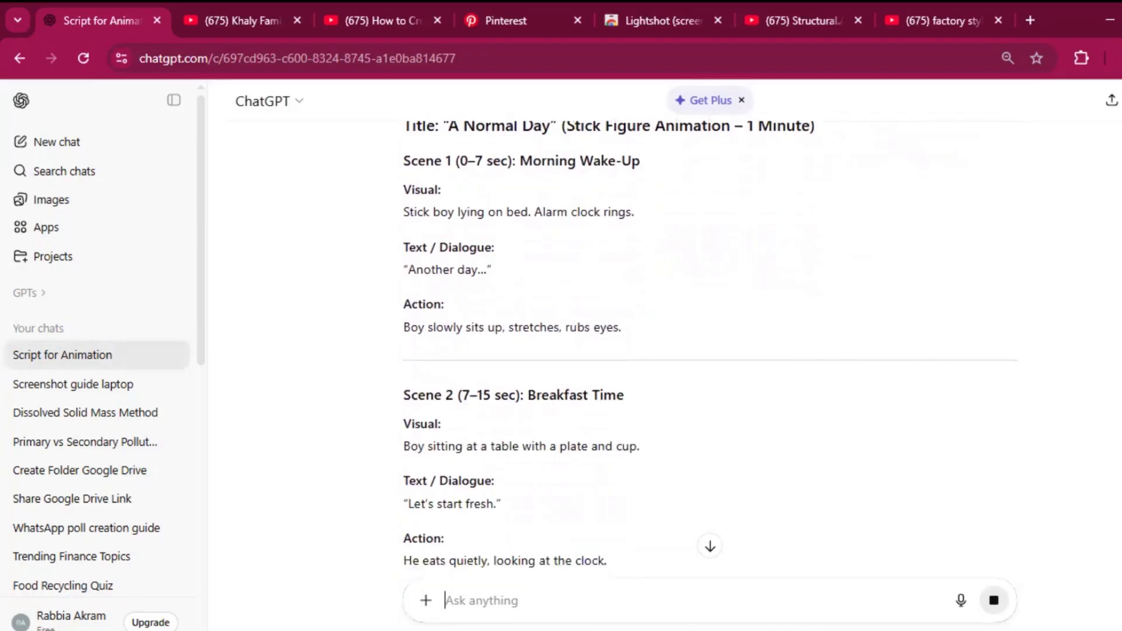
scroll(631, 602, "down", 10)
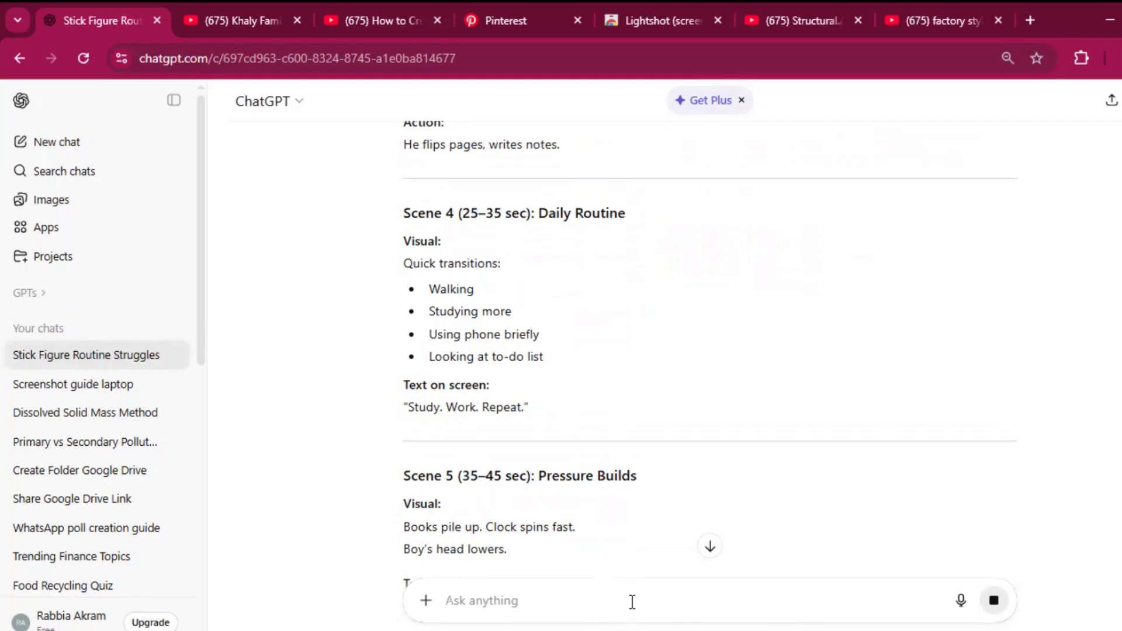
type("just give me script")
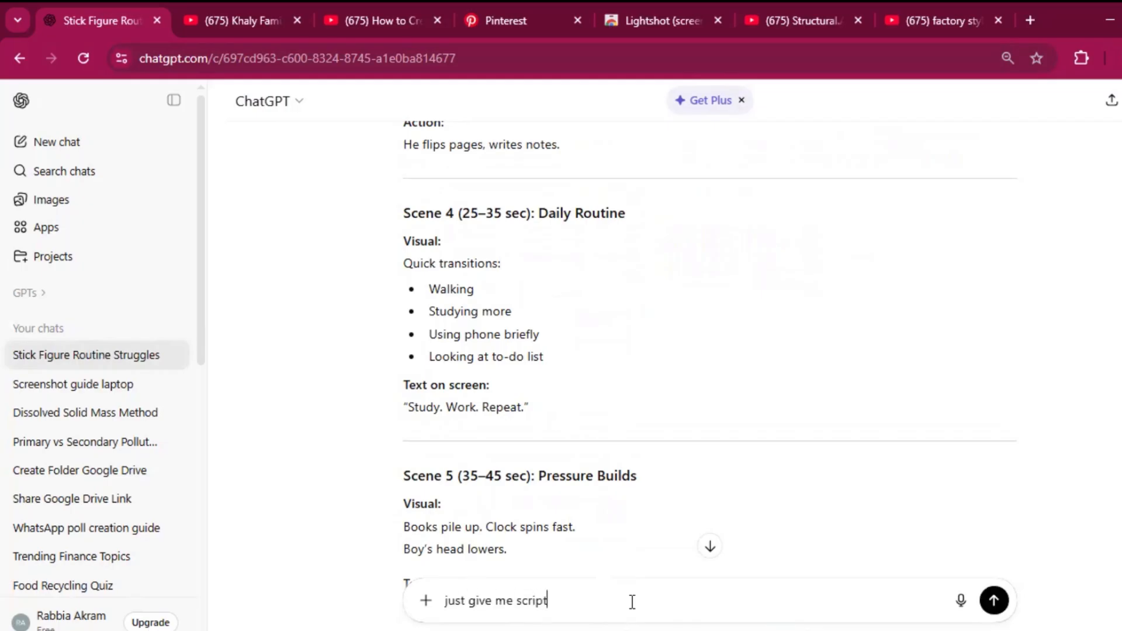
type(" no visuals and action just s")
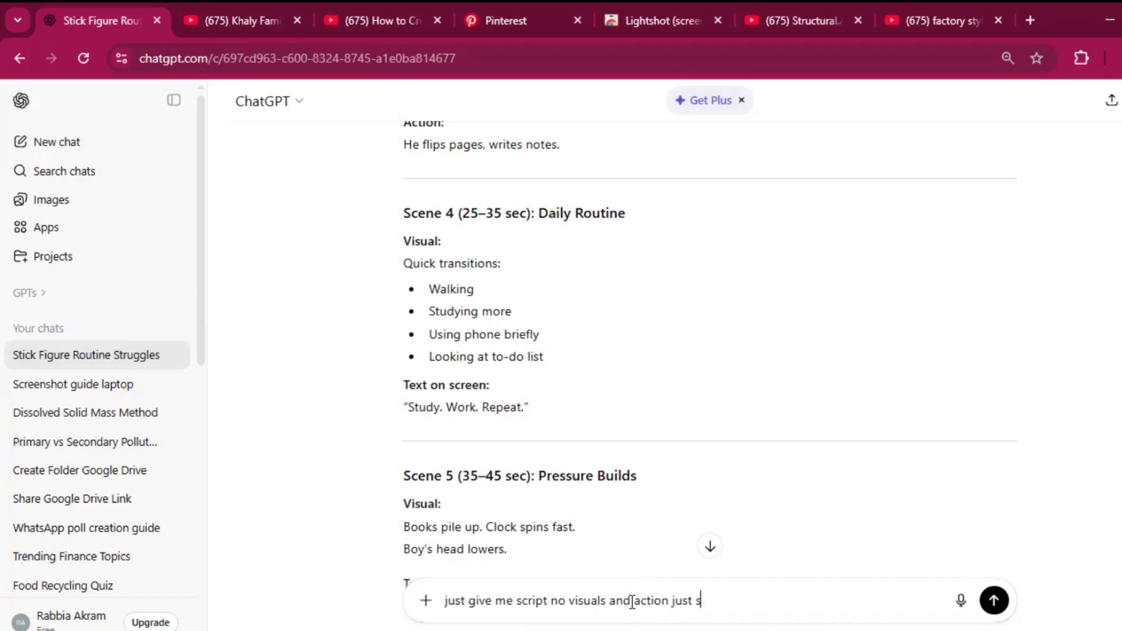
type("cript")
key("Return")
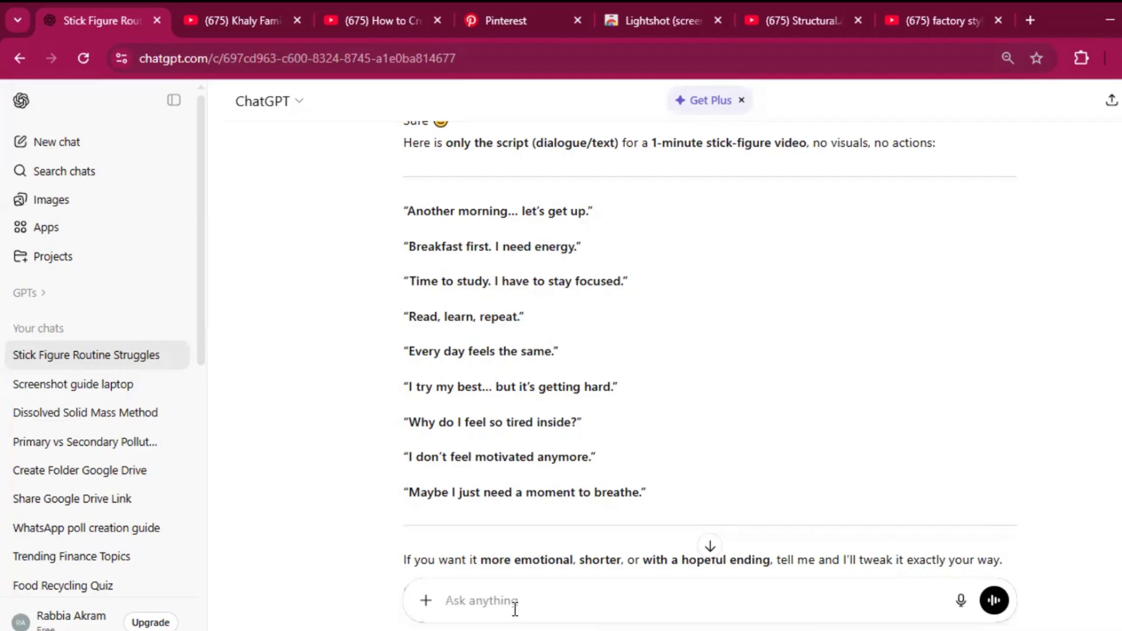
type("now create the image prom")
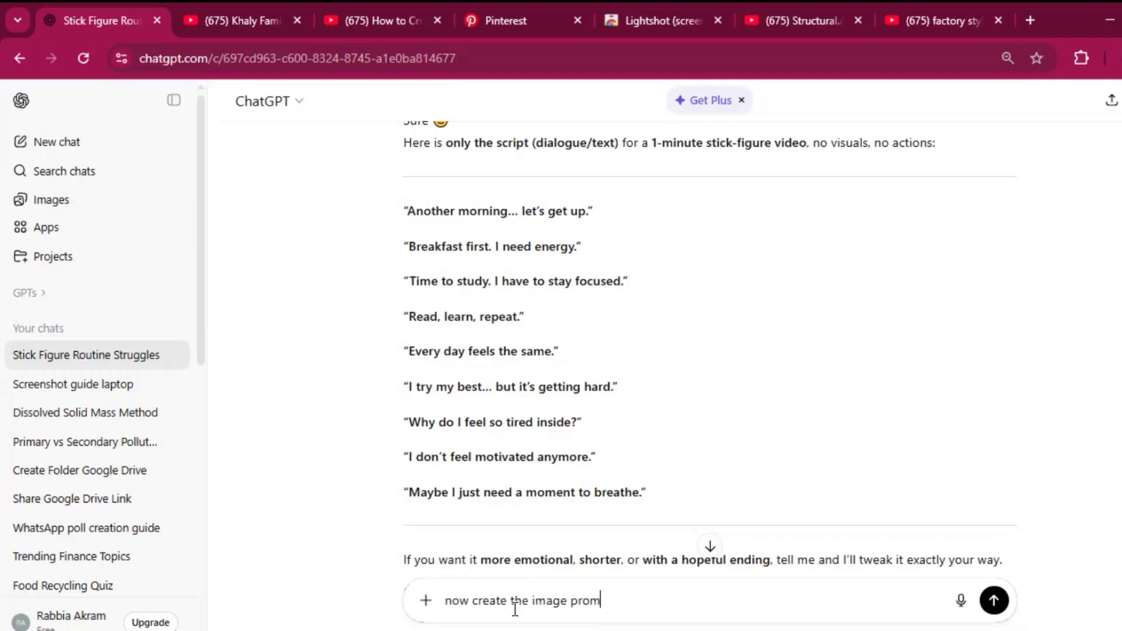
type("pt for")
type("these stick")
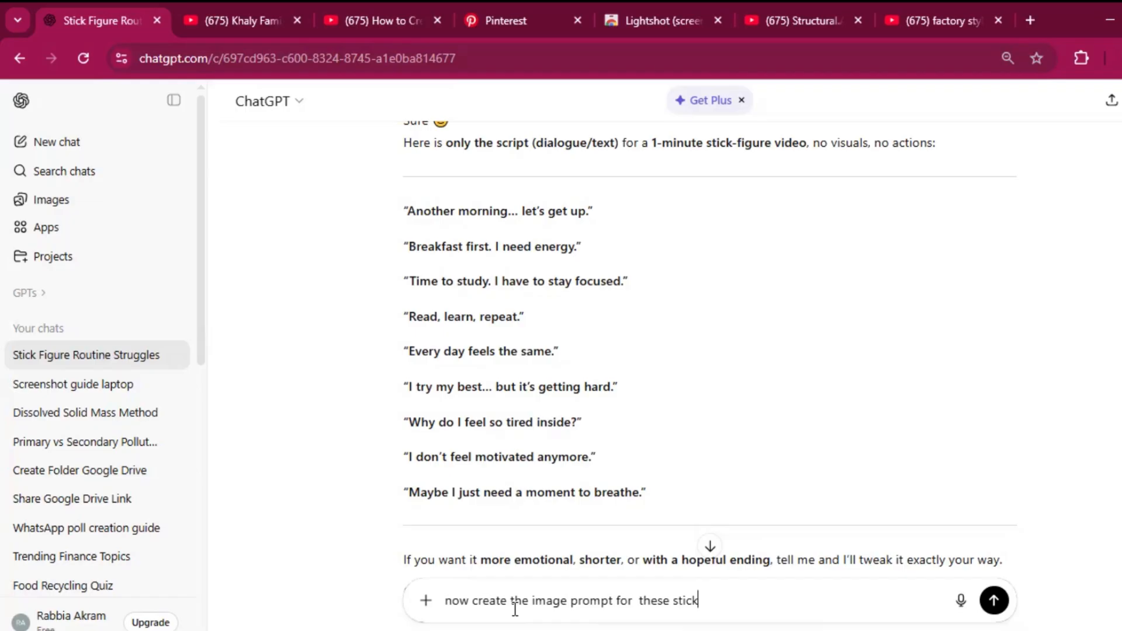
type(" figures in whi")
key("BackSpace")
key("BackSpace")
key("BackSpace")
key("BackSpace")
key("BackSpace")
key("BackSpace")
key("BackSpace")
key("BackSpace")
key("BackSpace")
key("BackSpace")
key("BackSpace")
key("BackSpace")
key("BackSpace")
key("BackSpace")
key("BackSpace")
key("BackSpace")
key("BackSpace")
key("BackSpace")
key("BackSpace")
key("BackSpace")
key("BackSpace")
key("BackSpace")
key("BackSpace")
key("BackSpace")
key("BackSpace")
key("BackSpace")
key("BackSpace")
key("BackSpace")
key("BackSpace")
key("BackSpace")
key("BackSpace")
key("BackSpace")
key("BackSpace")
key("BackSpace")
key("BackSpace")
key("BackSpace")
key("BackSpace")
key("BackSpace")
key("BackSpace")
key("BackSpace")
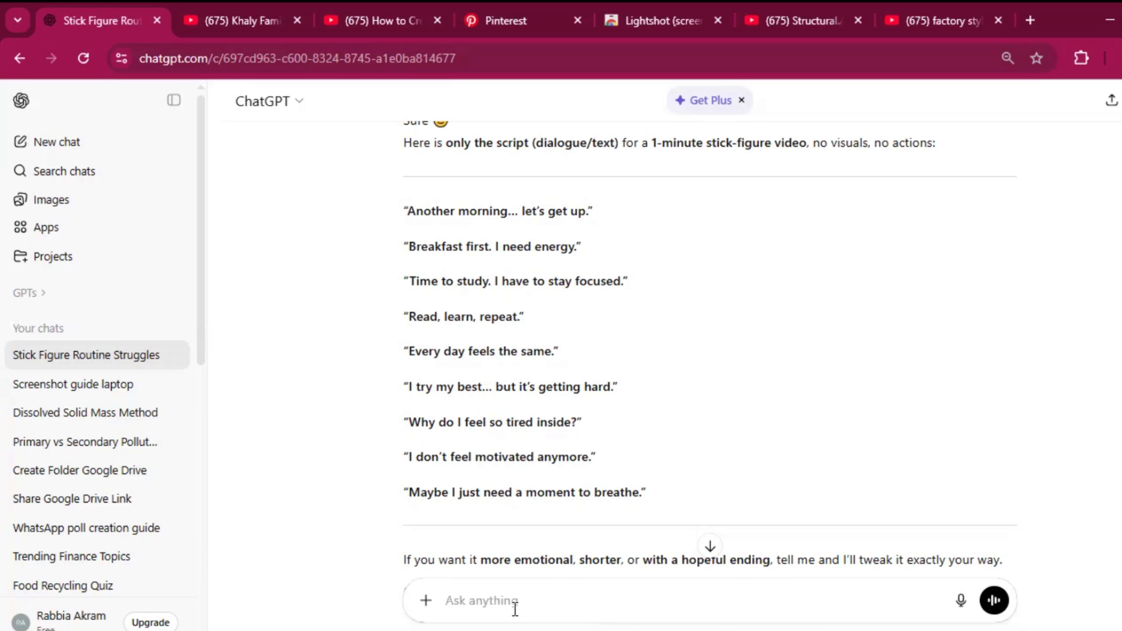
Step: Send the message "now convert every line into a scene"
type("now convert every line")
type("in")
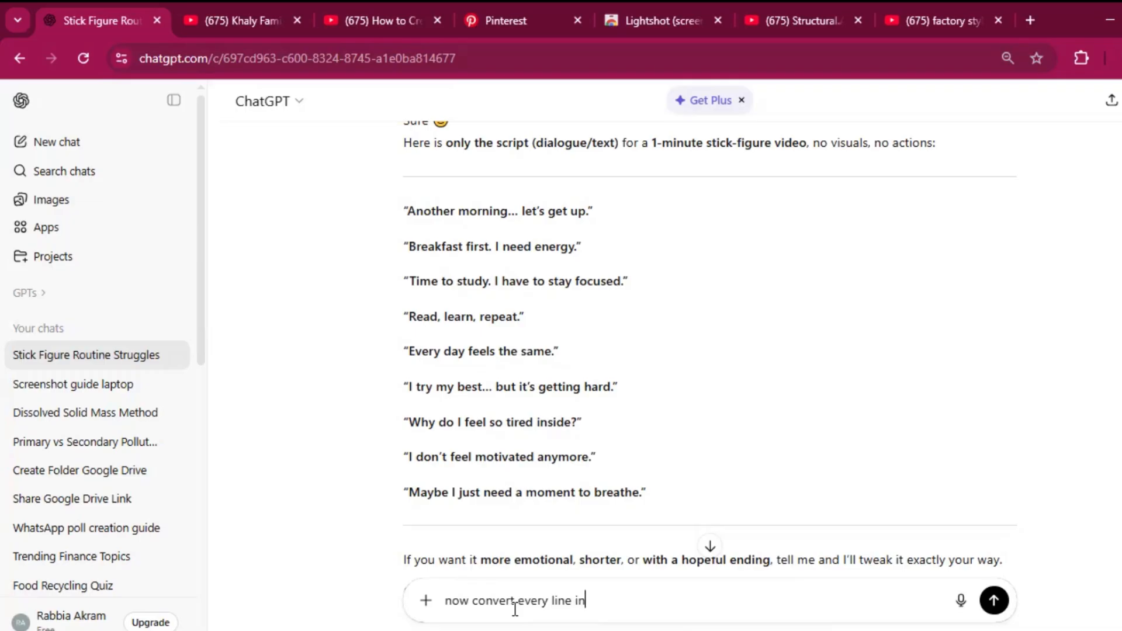
type("to a scene")
key("Return")
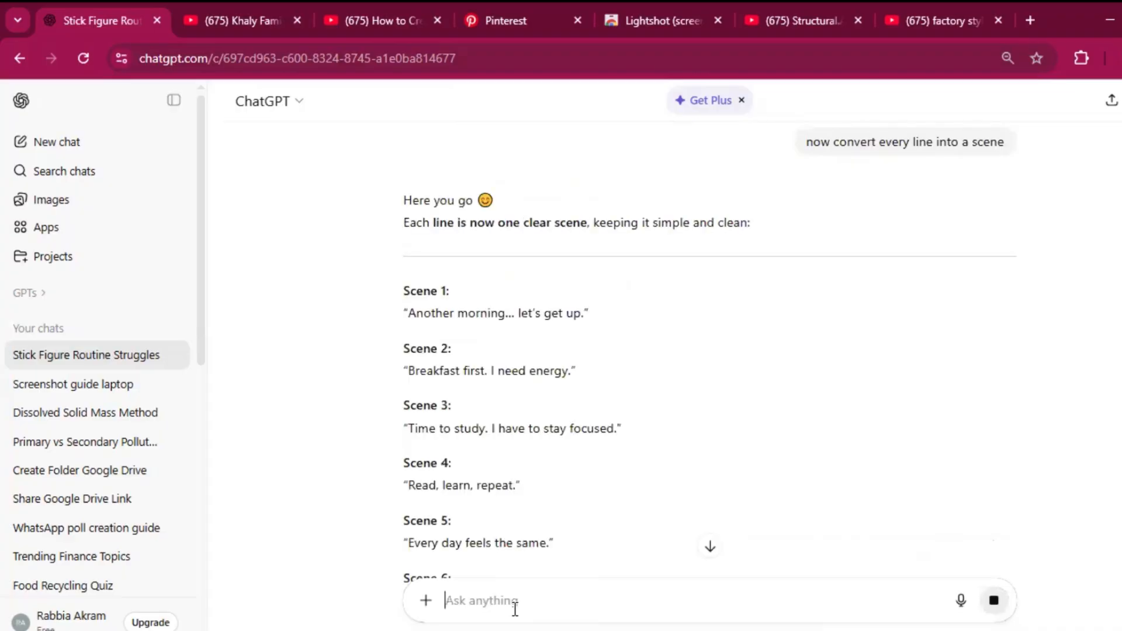
Step: Start a new message reading "now generate image prompts for every scene in stick figure style"
type("now gener")
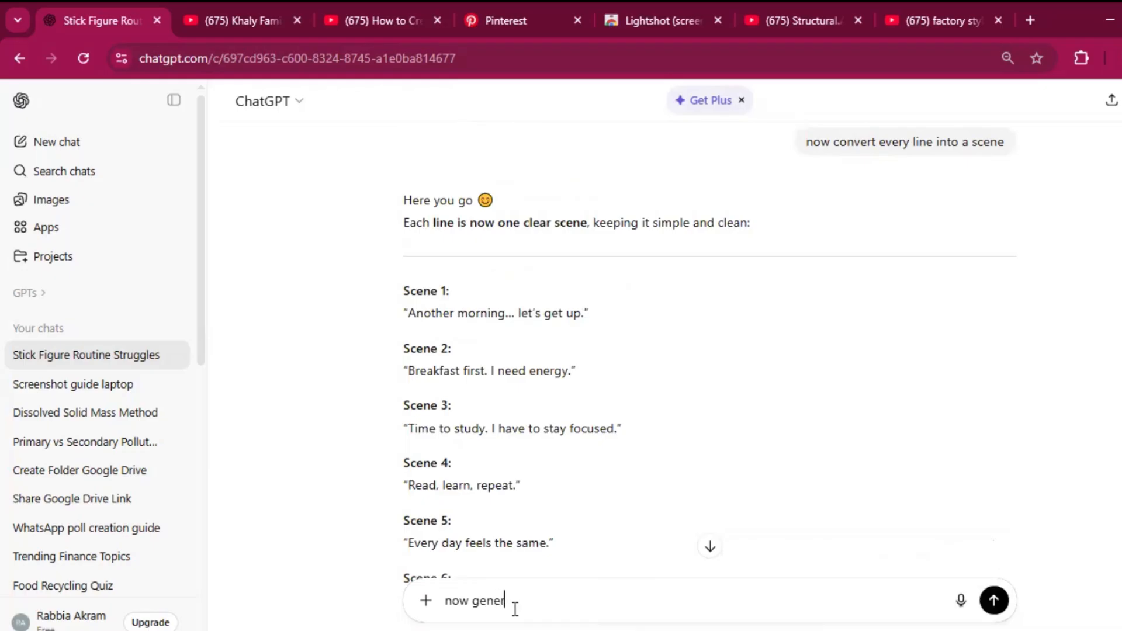
type("ate p")
key("BackSpace")
type("image prompts for every")
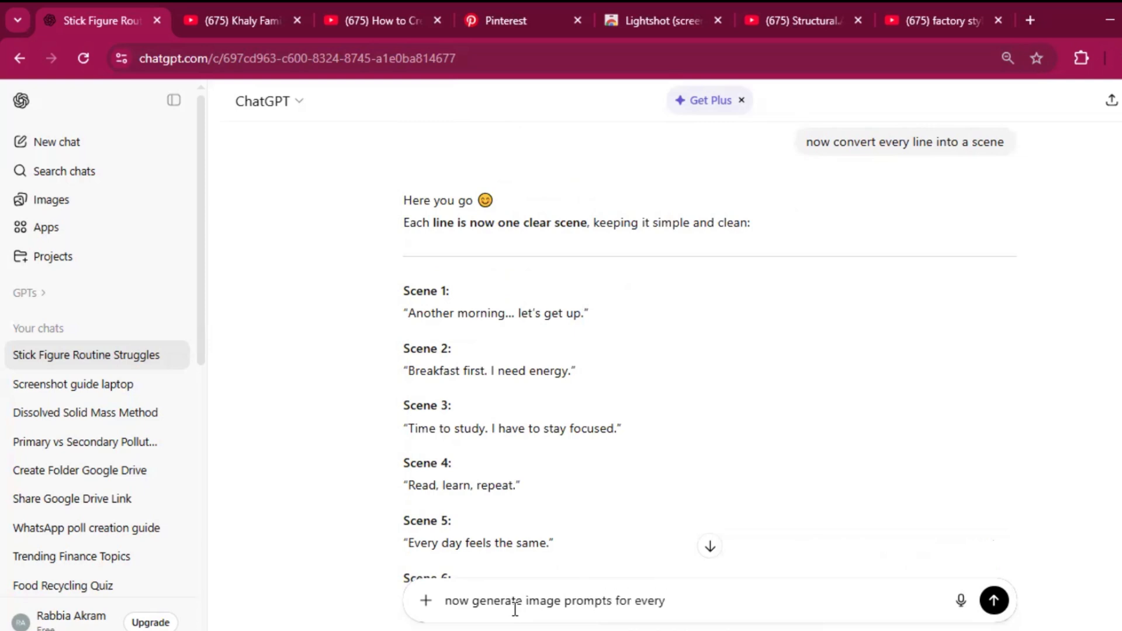
type(" scene in stick figure")
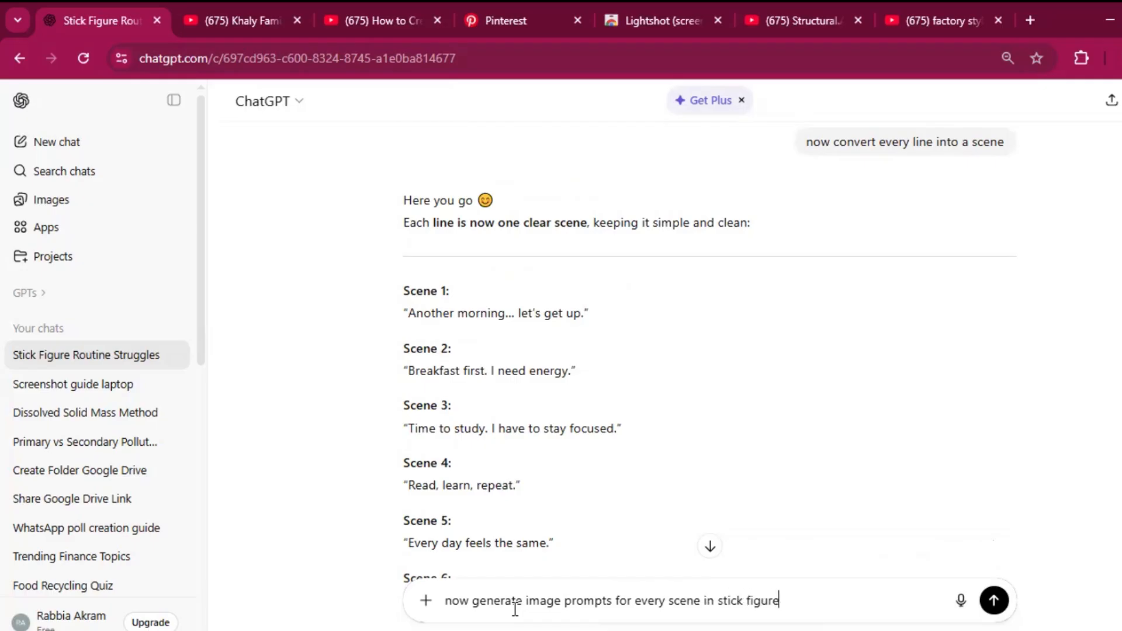
type(" style with black")
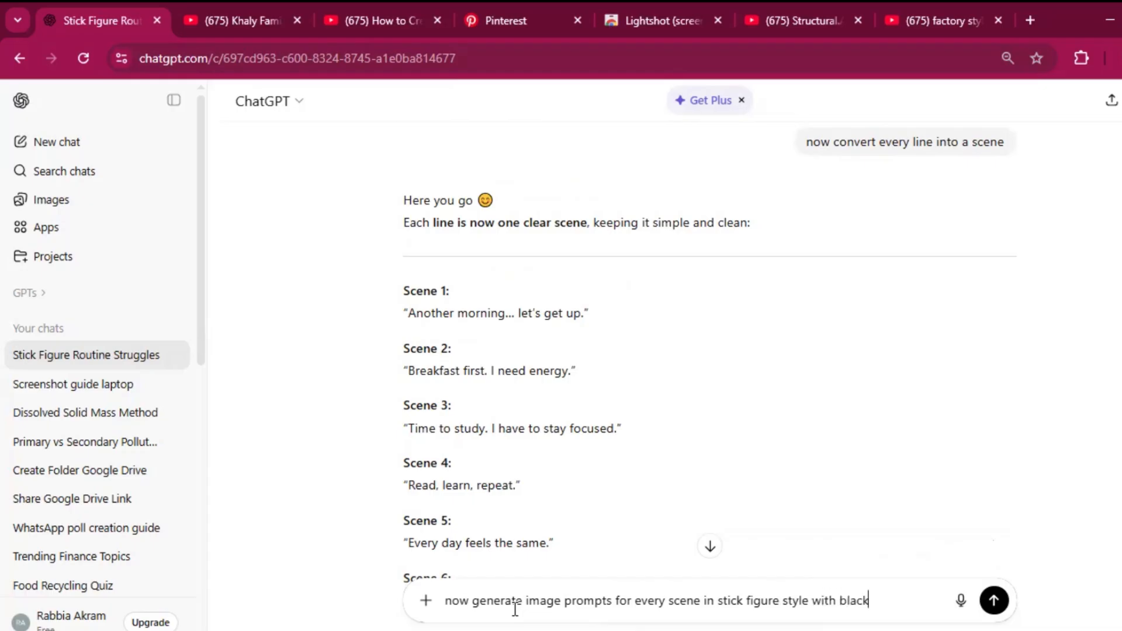
type(" colour male st")
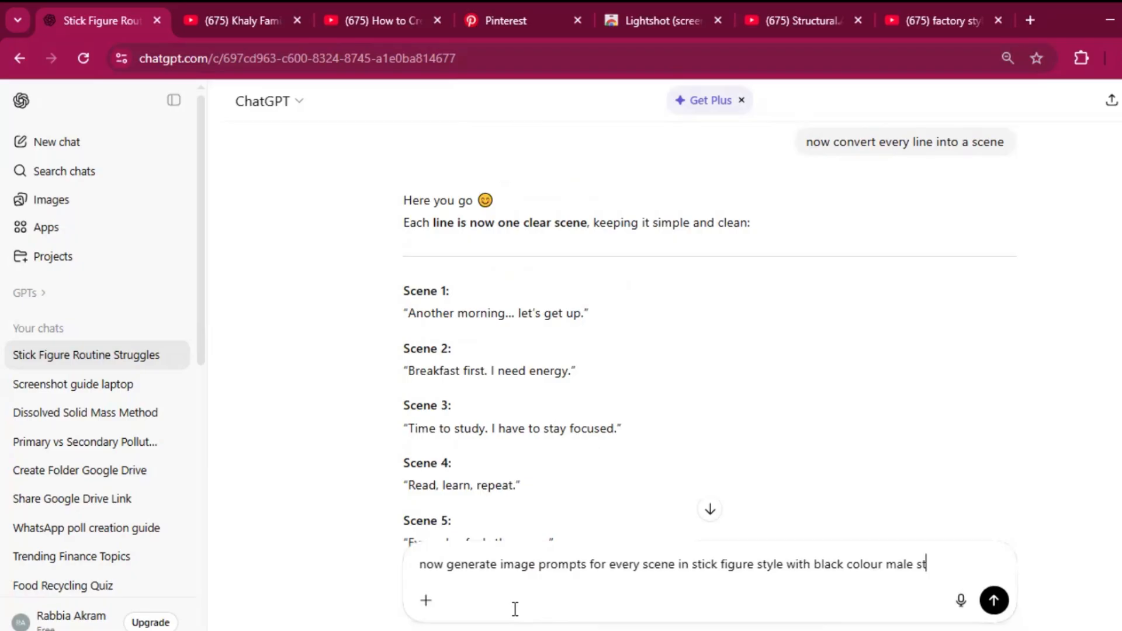
type("ick figure with ")
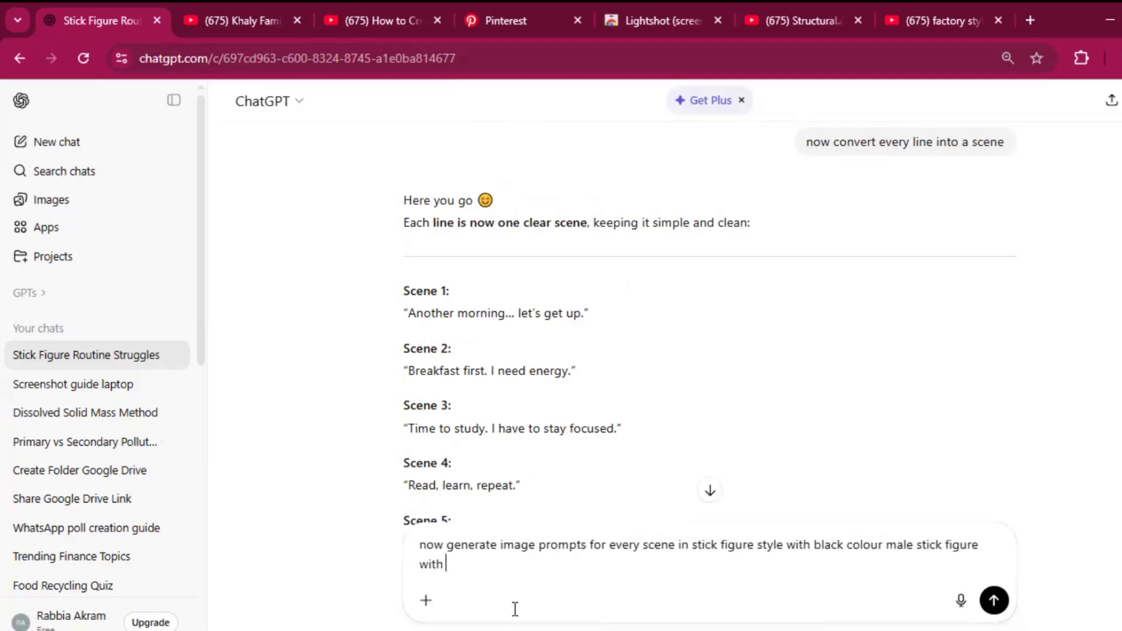
type("pure white backgro")
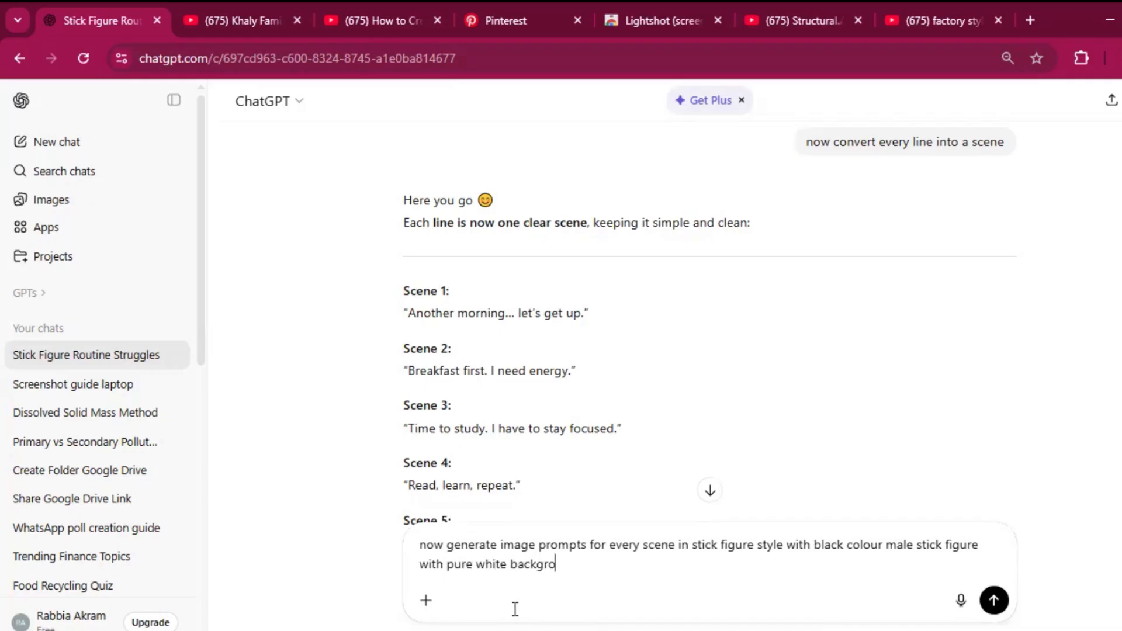
type("und in line art sty")
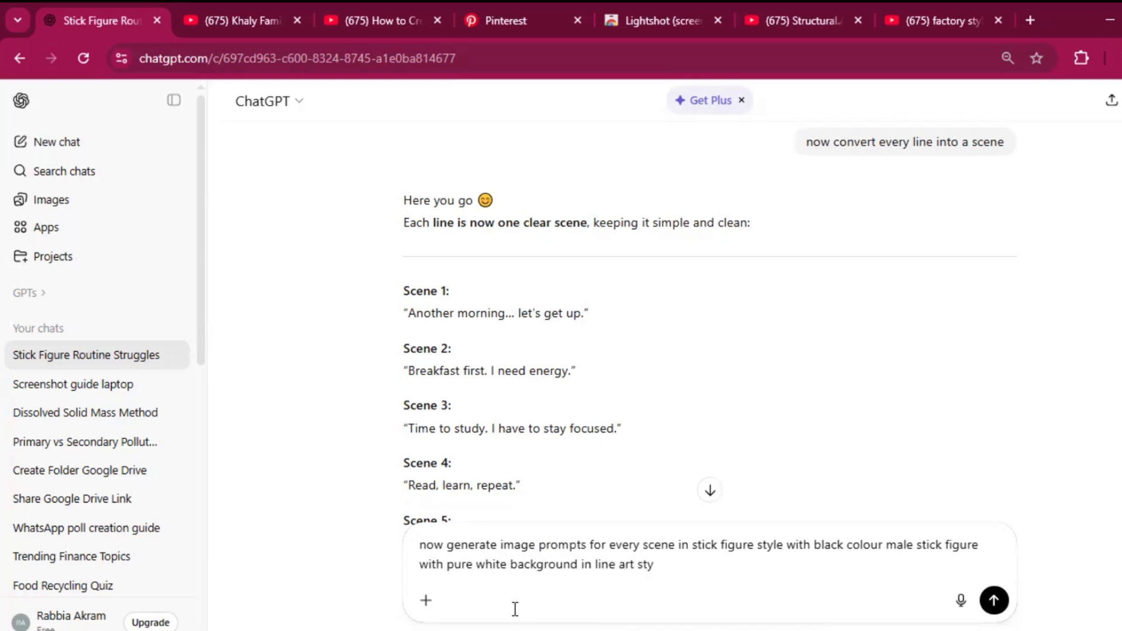
type("le")
Step: Complete the message with "with black colour male stick figure with pure white background in line art style" and send it
key("Return")
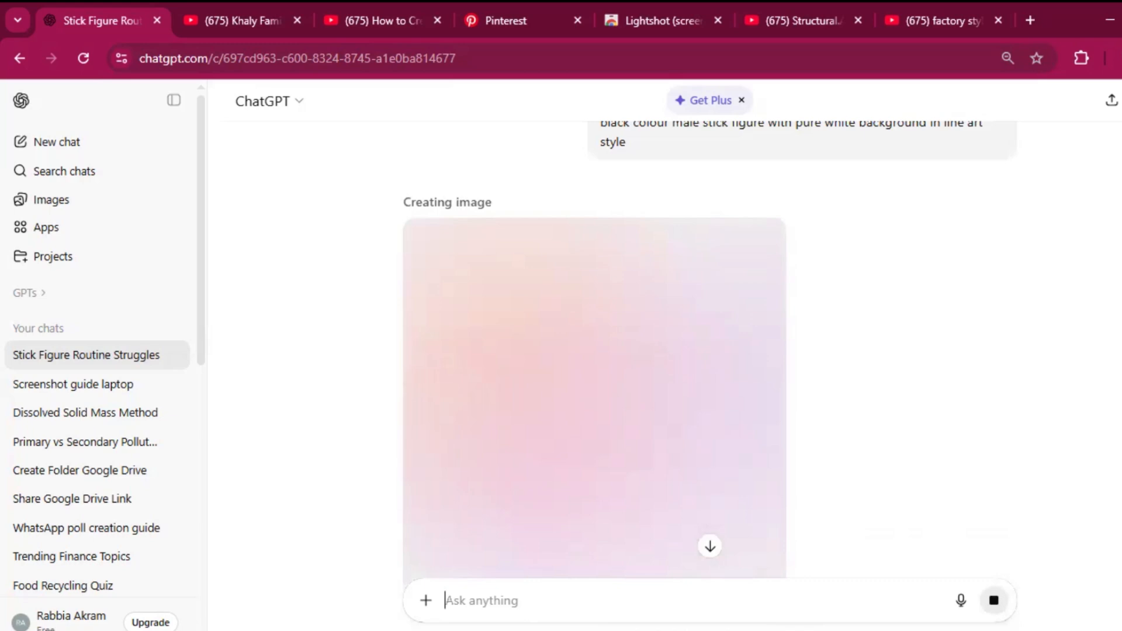
Step: Copy the image prompts request just sent and paste it into the message box
scroll(710, 350, "up", 2)
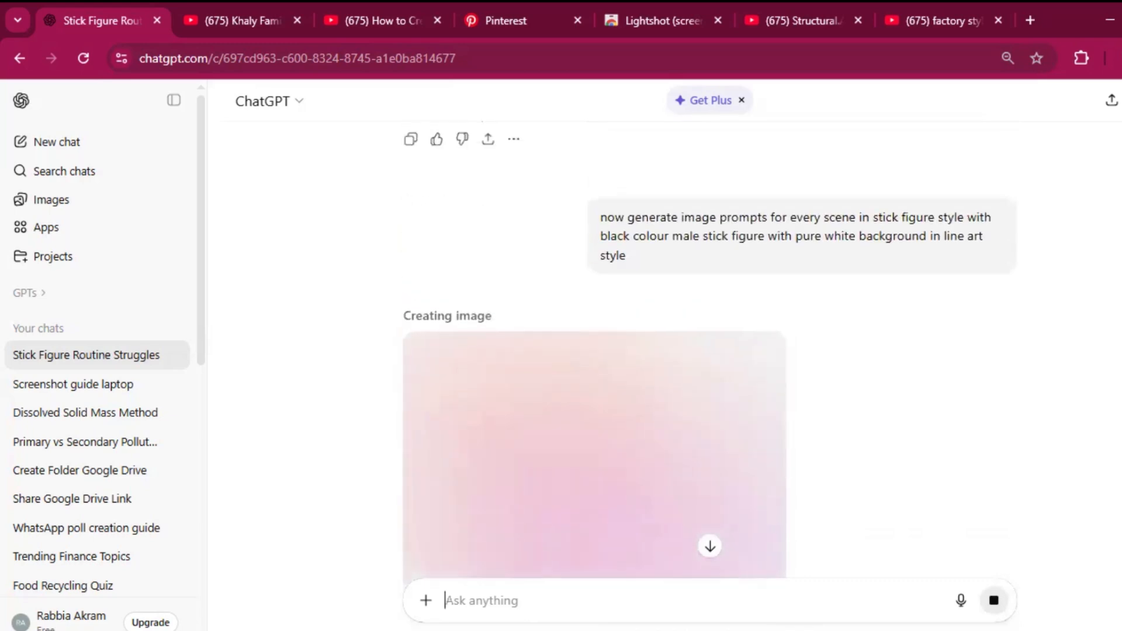
scroll(710, 351, "up", 1)
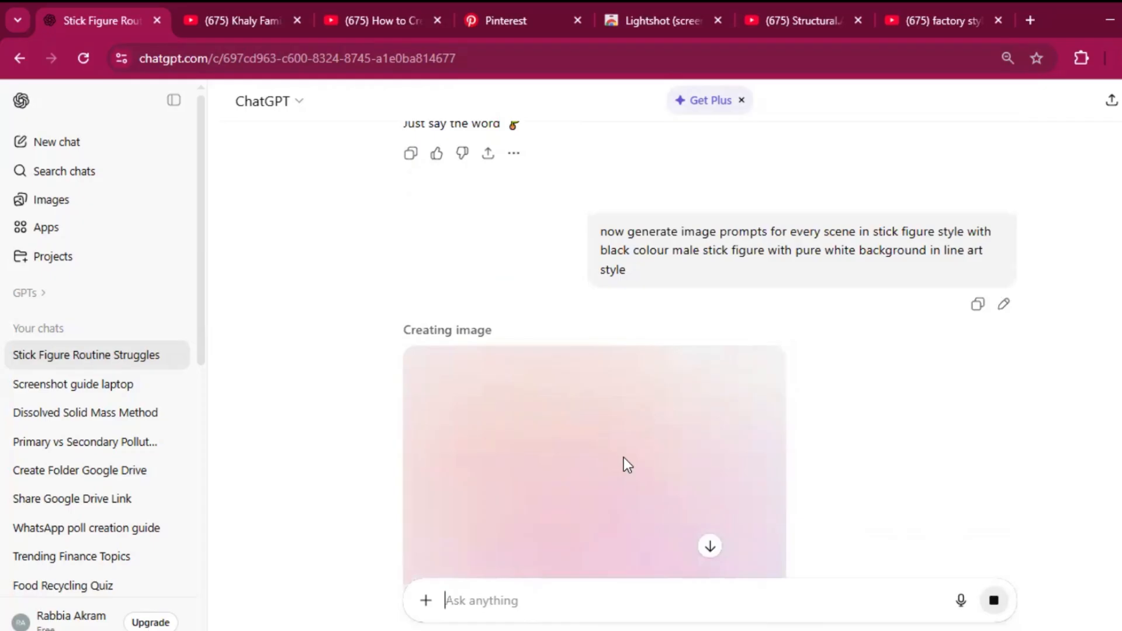
left_click_drag(600, 231, 627, 270)
key("ctrl+c")
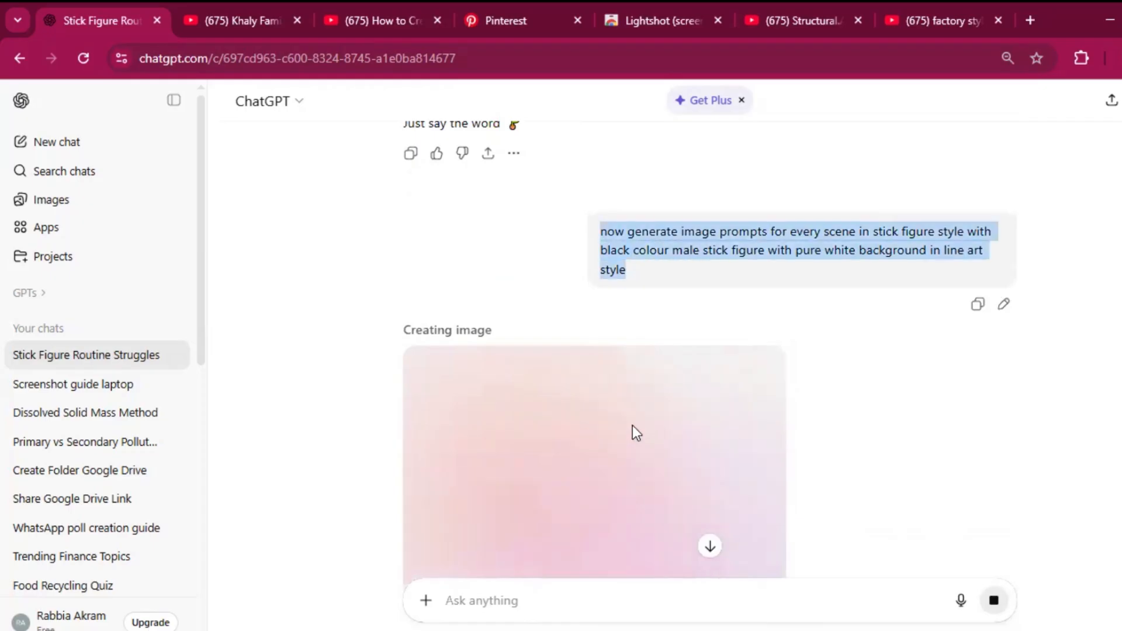
right_click(583, 602)
left_click(608, 462)
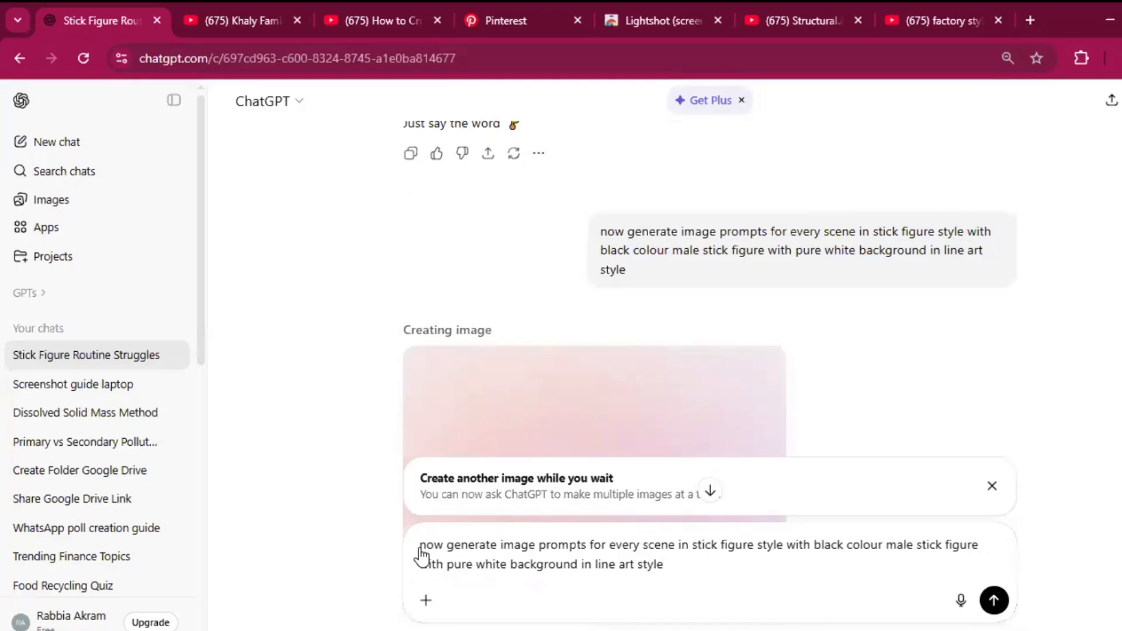
Step: Insert "do not generate images" at the start of the pasted request
type("do not")
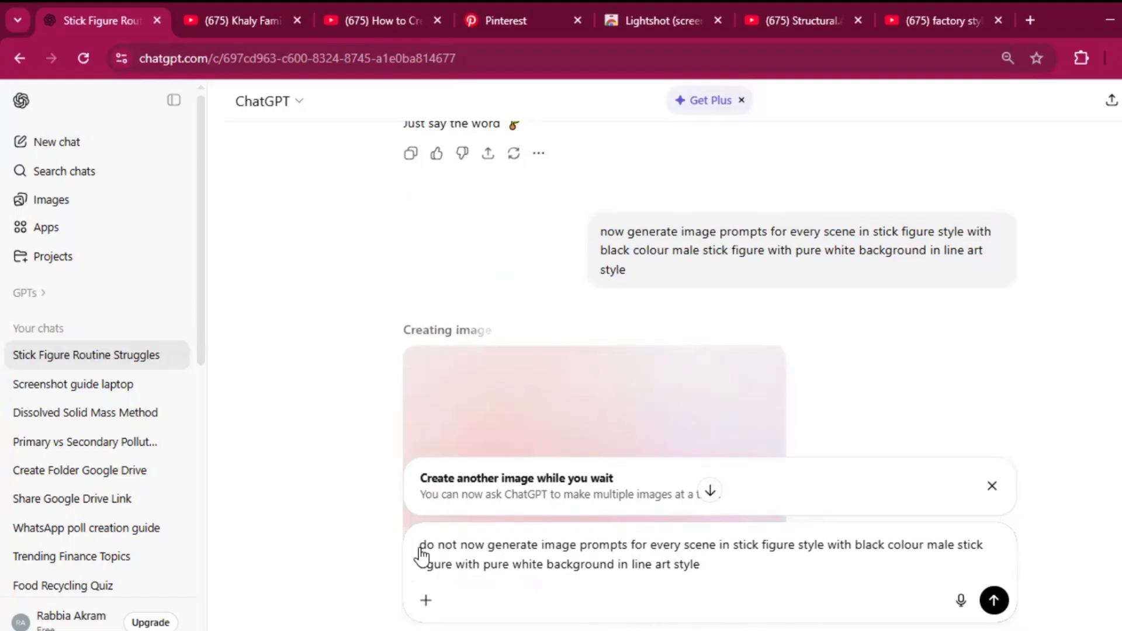
type("generate ")
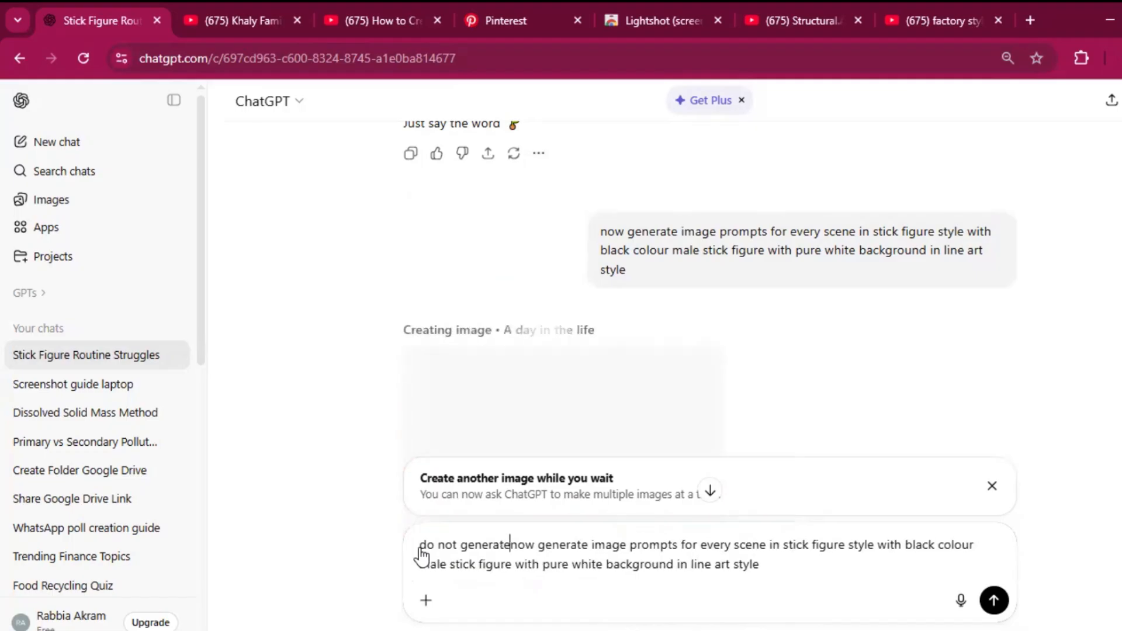
type("images")
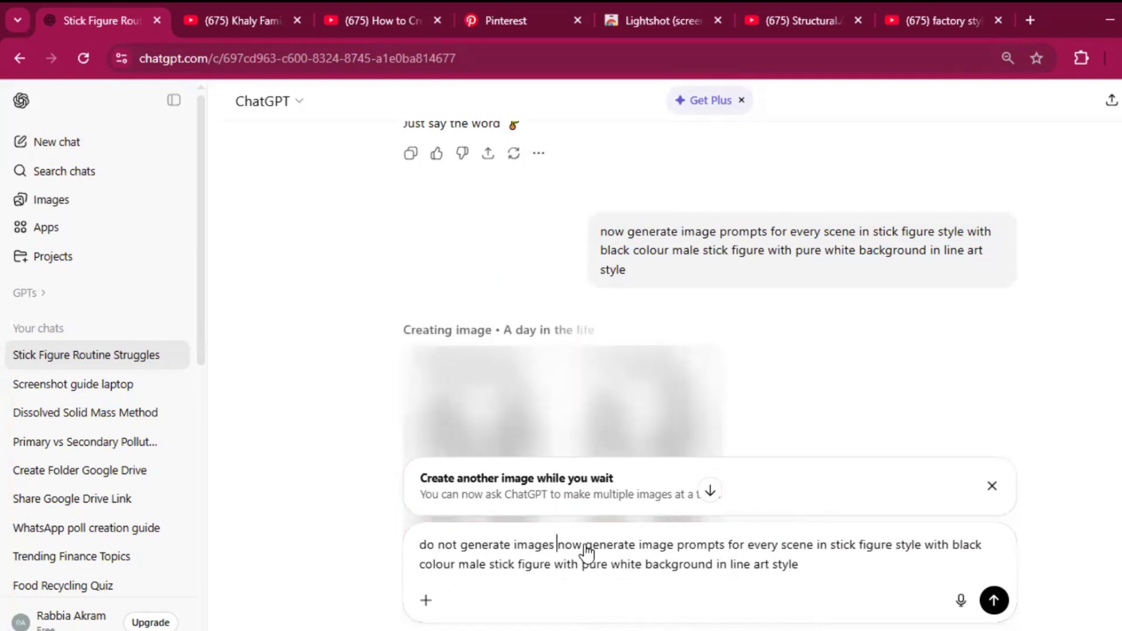
Step: Replace "now" with "just" in the pasted request, after "do not generate images"
key("Delete")
key("Delete")
key("Delete")
type("just")
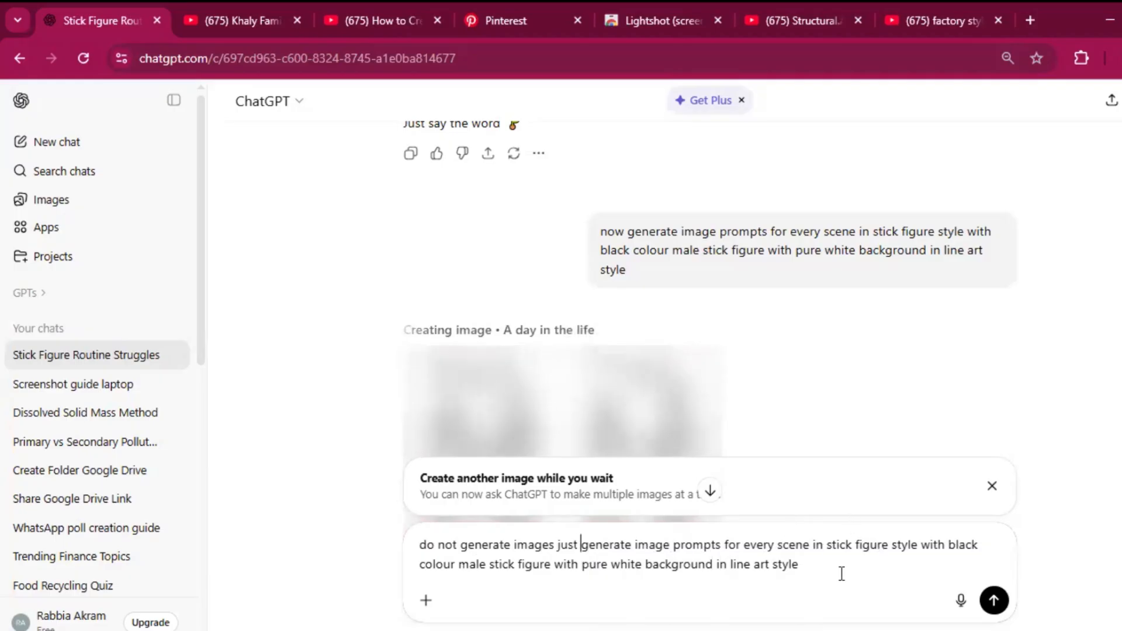
Step: Add "from nano banana" to the end of the request and send it
left_click(807, 564)
type("from nan")
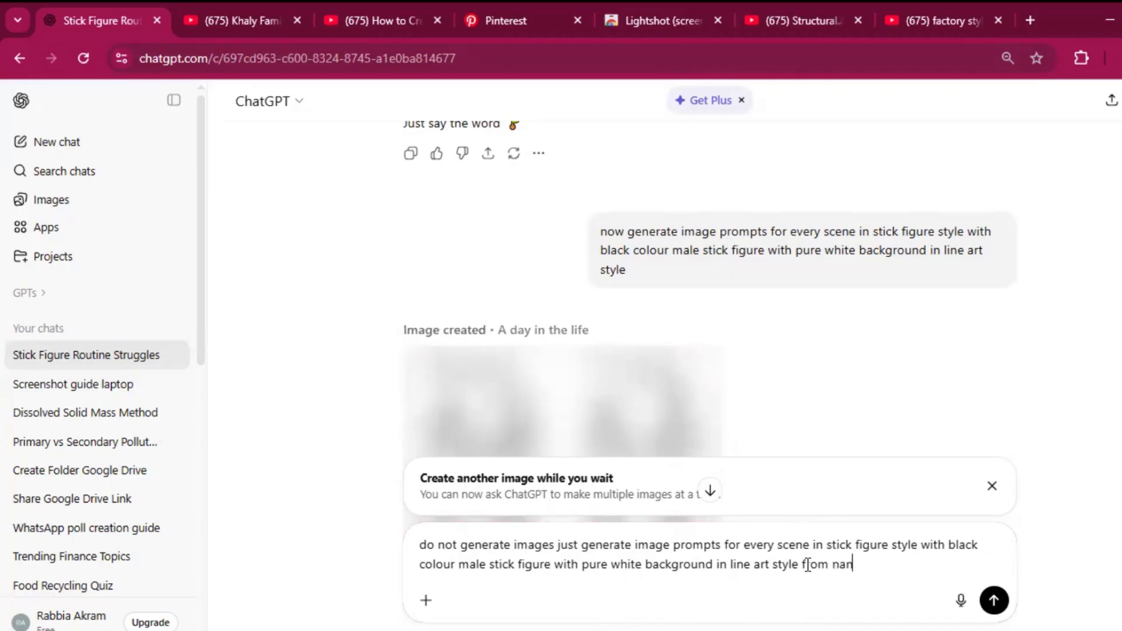
type("o banana")
key("Return")
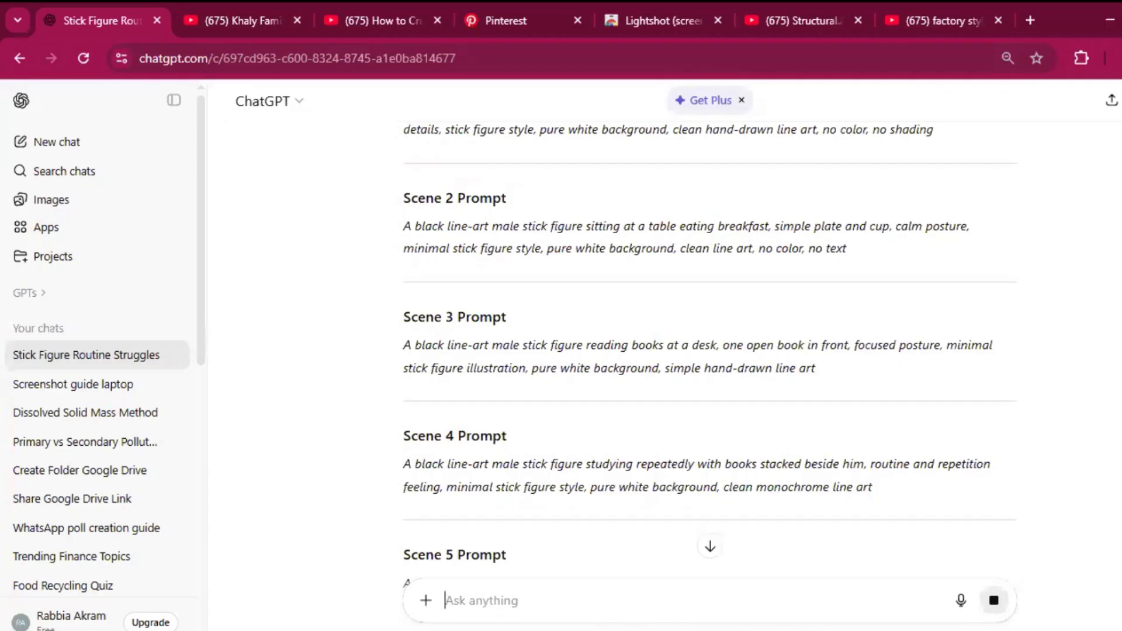
Step: Copy the full Scene 1 image prompt from the reply and switch to Google AI Studio
scroll(901, 551, "up", 2)
scroll(681, 606, "down", 1)
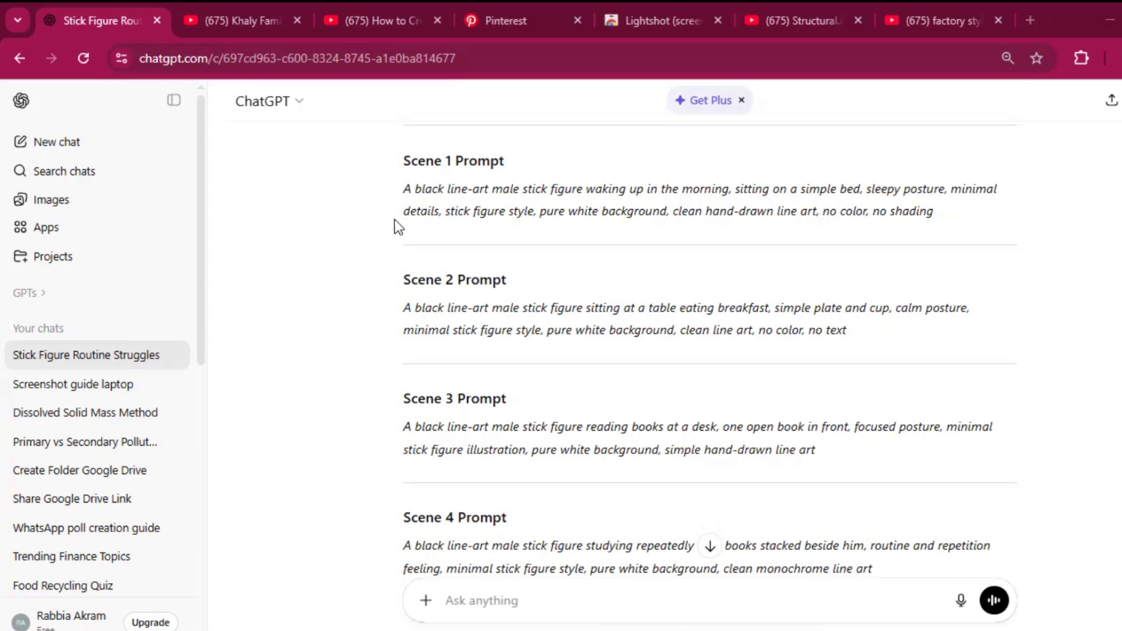
triple_click(939, 230)
right_click(767, 208)
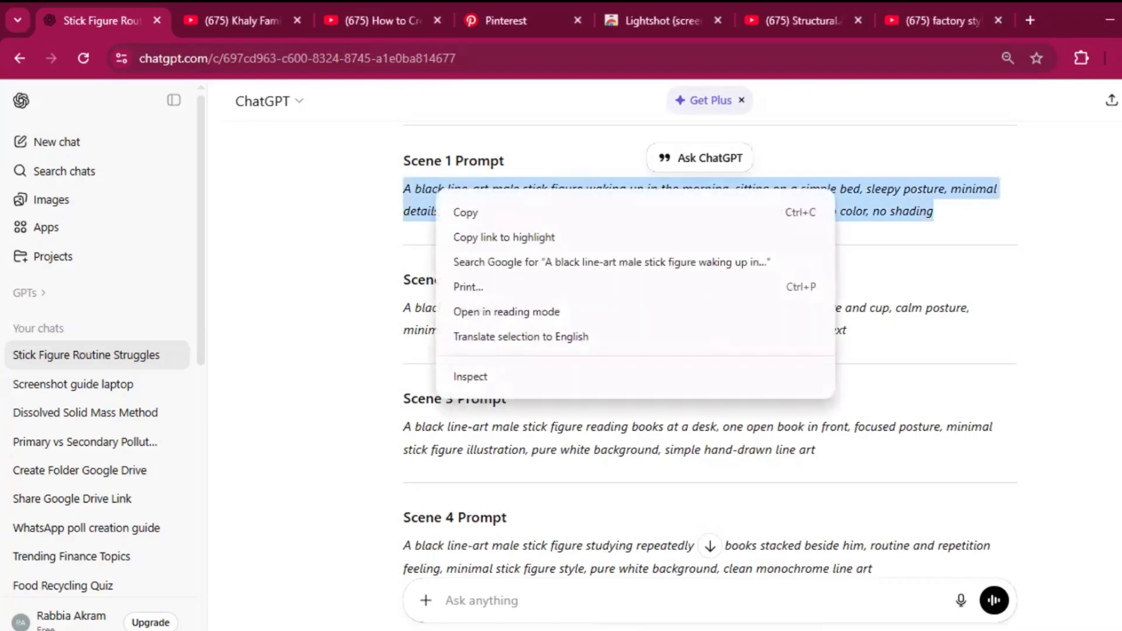
key("alt+Tab")
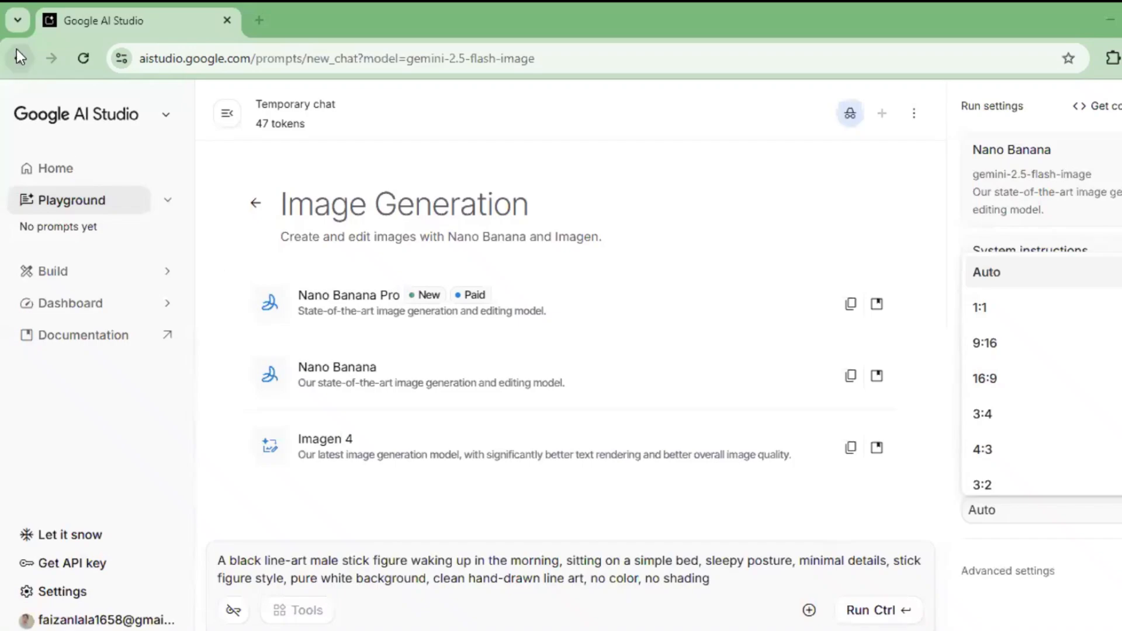
Step: Return to the AI Studio start page, open the Image Generation category and select the Nano Banana model
left_click(19, 59)
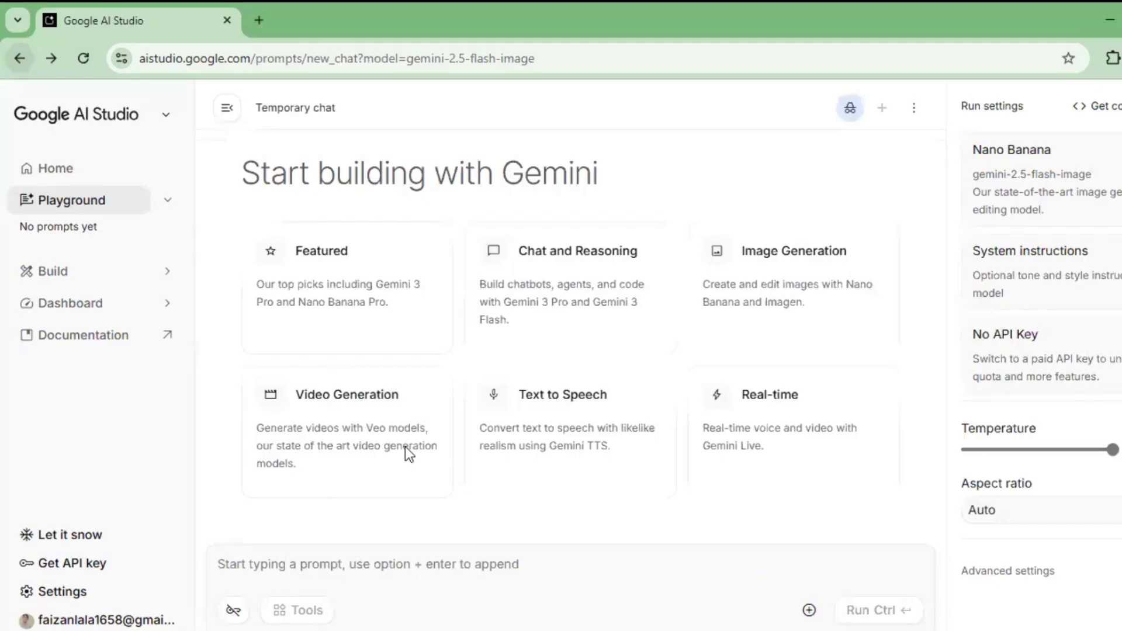
key("alt+Left")
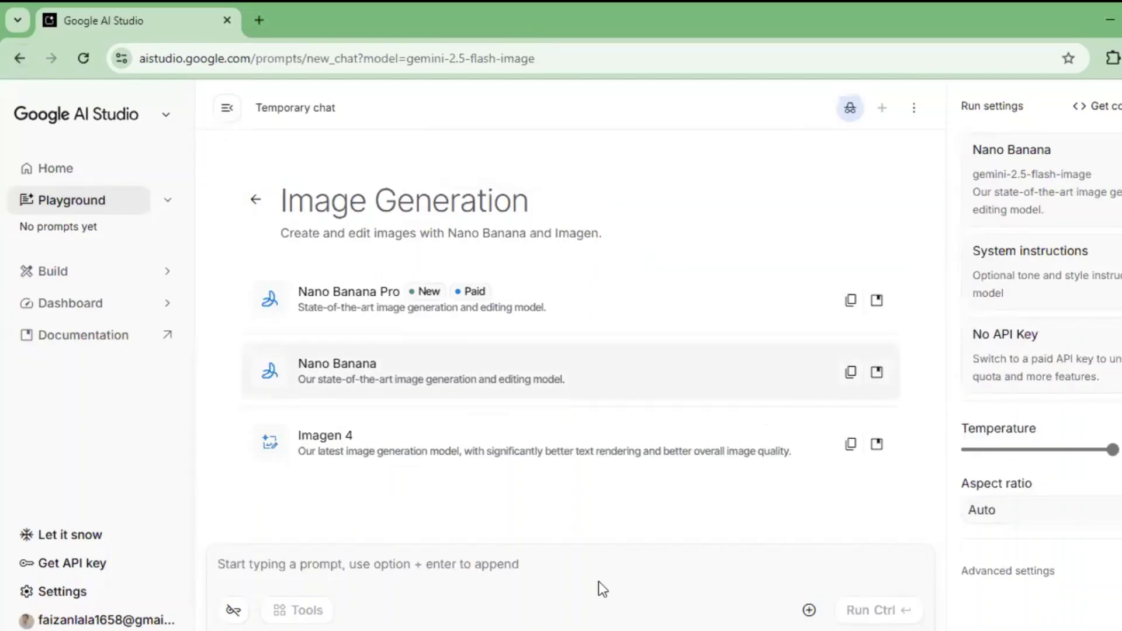
right_click(585, 565)
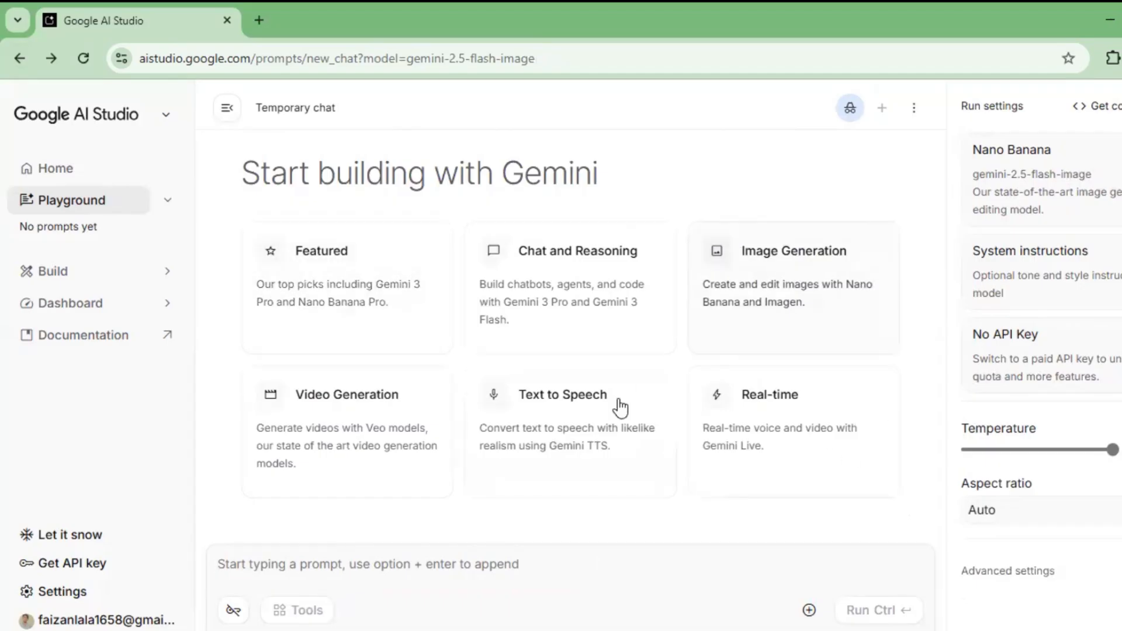
left_click(783, 292)
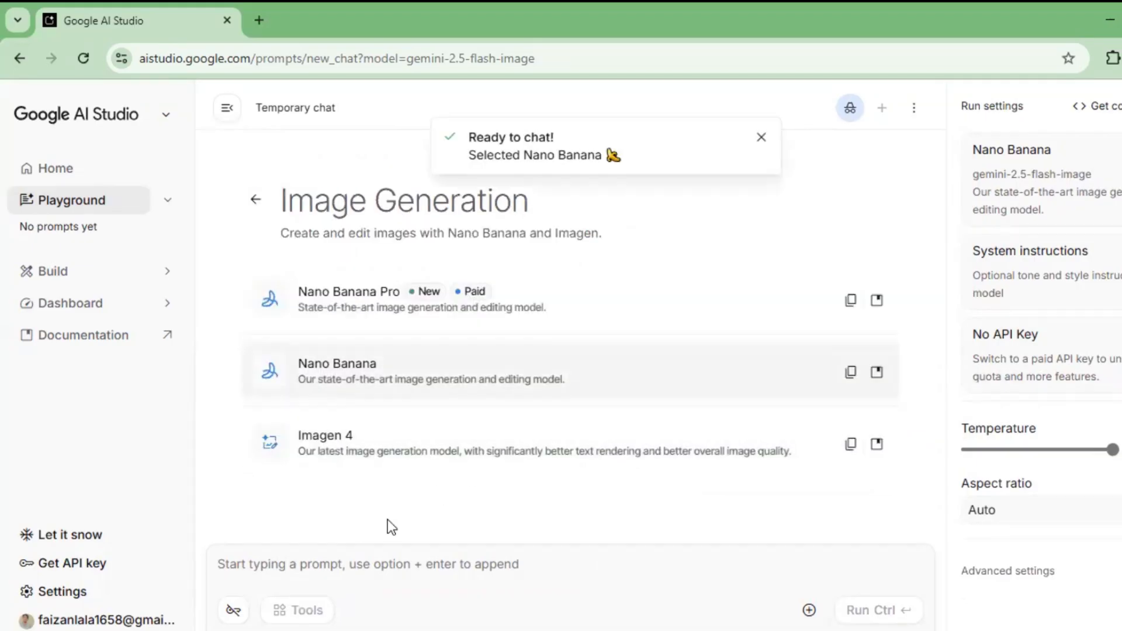
Step: Generate the Scene 1 image from the copied prompt at a 16:9 aspect ratio and download it
right_click(364, 561)
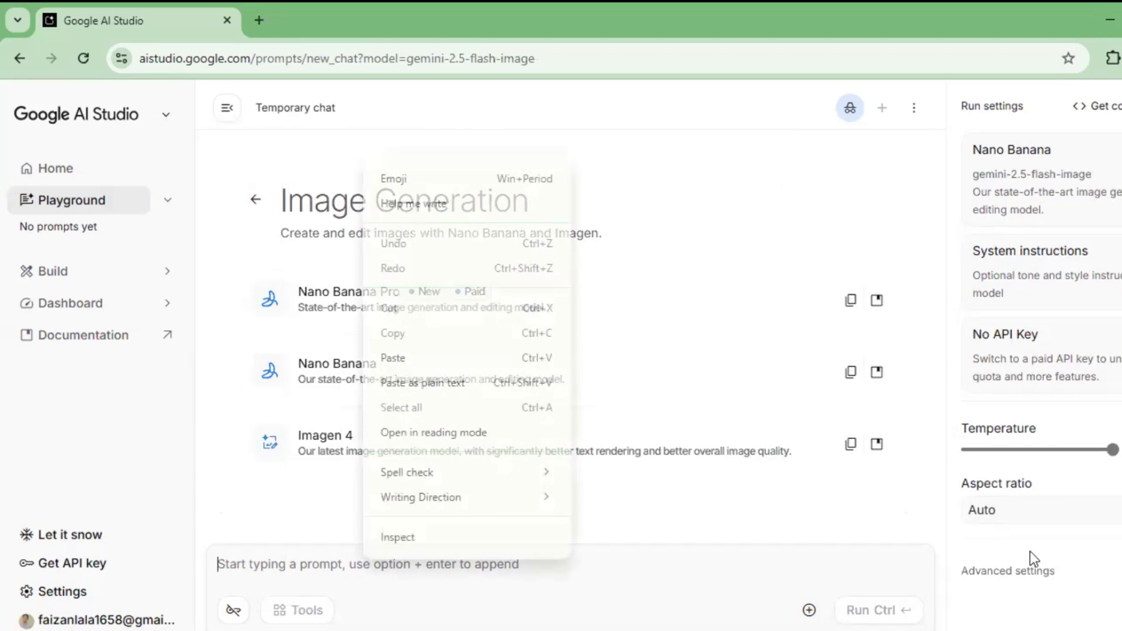
left_click(392, 358)
left_click(1035, 510)
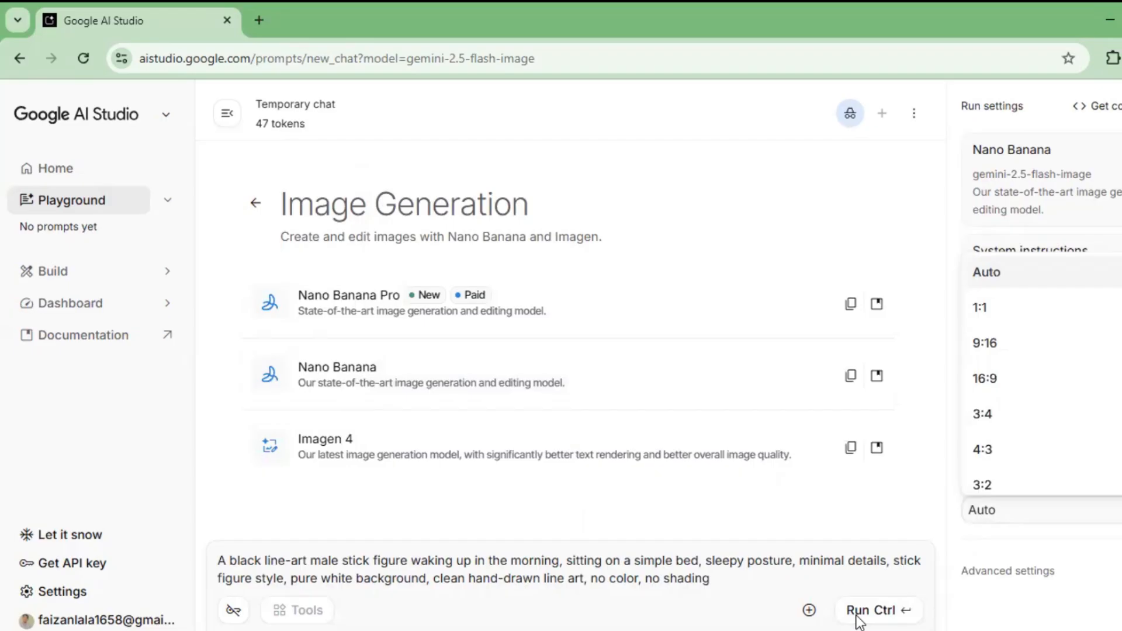
left_click(984, 378)
left_click(857, 610)
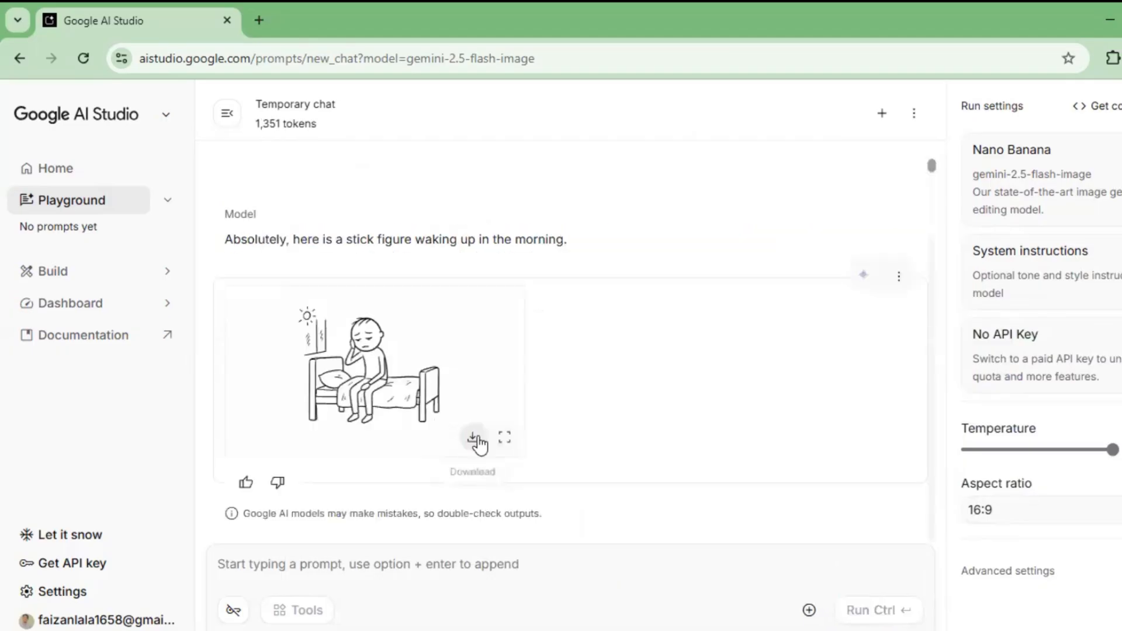
left_click(473, 437)
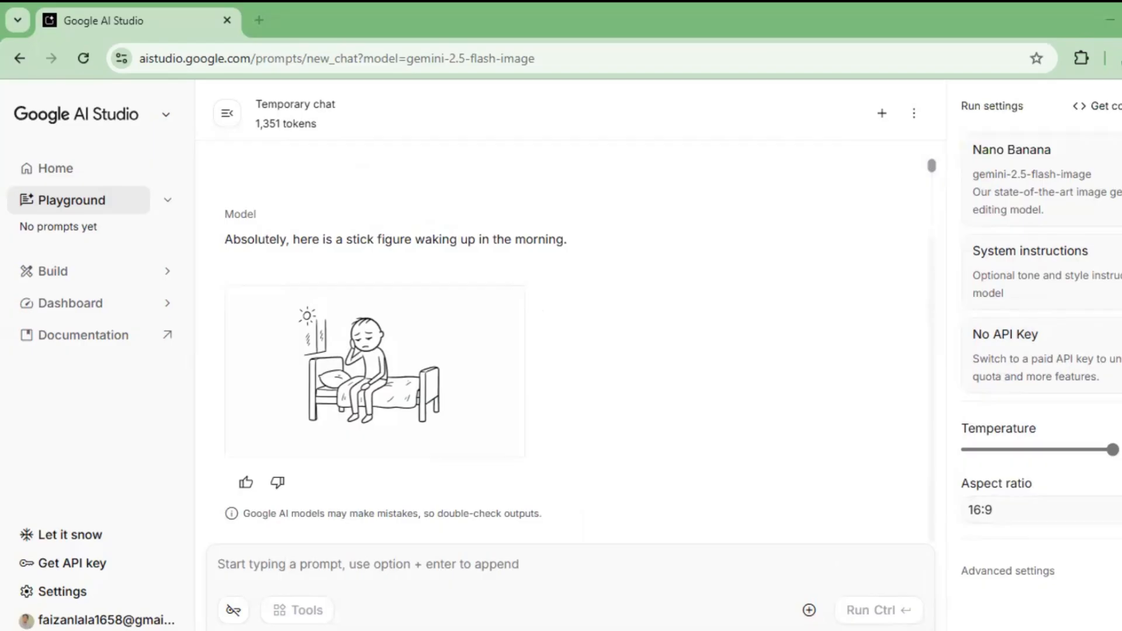
Step: Paste the Scene 2 breakfast prompt, insert "a" before "black line-art male stick figure" and run it
right_click(437, 555)
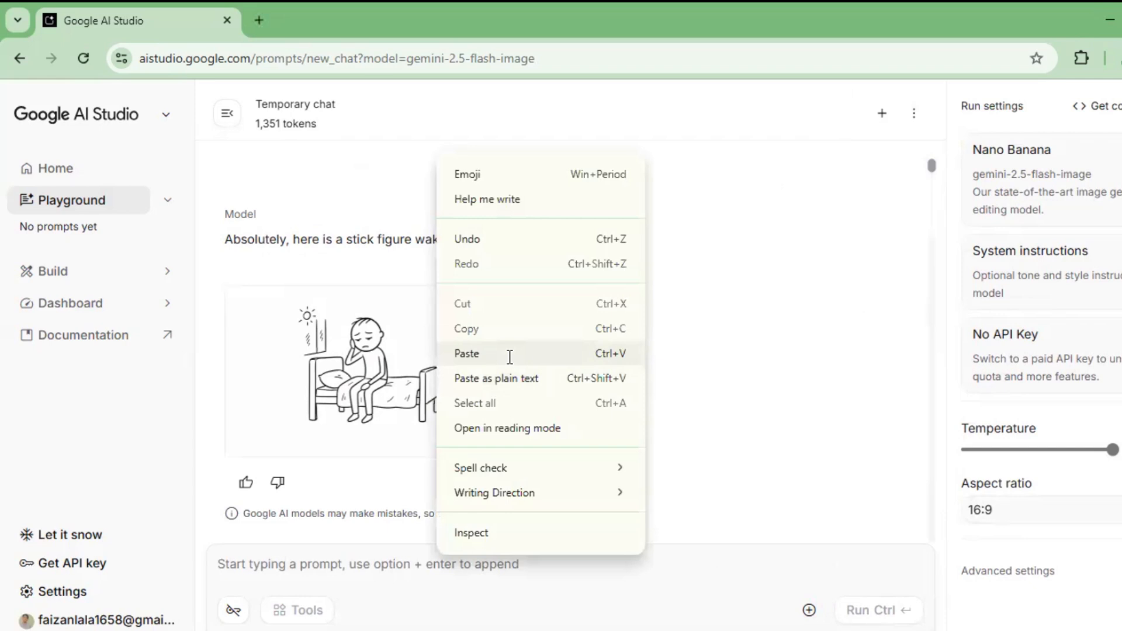
left_click(509, 357)
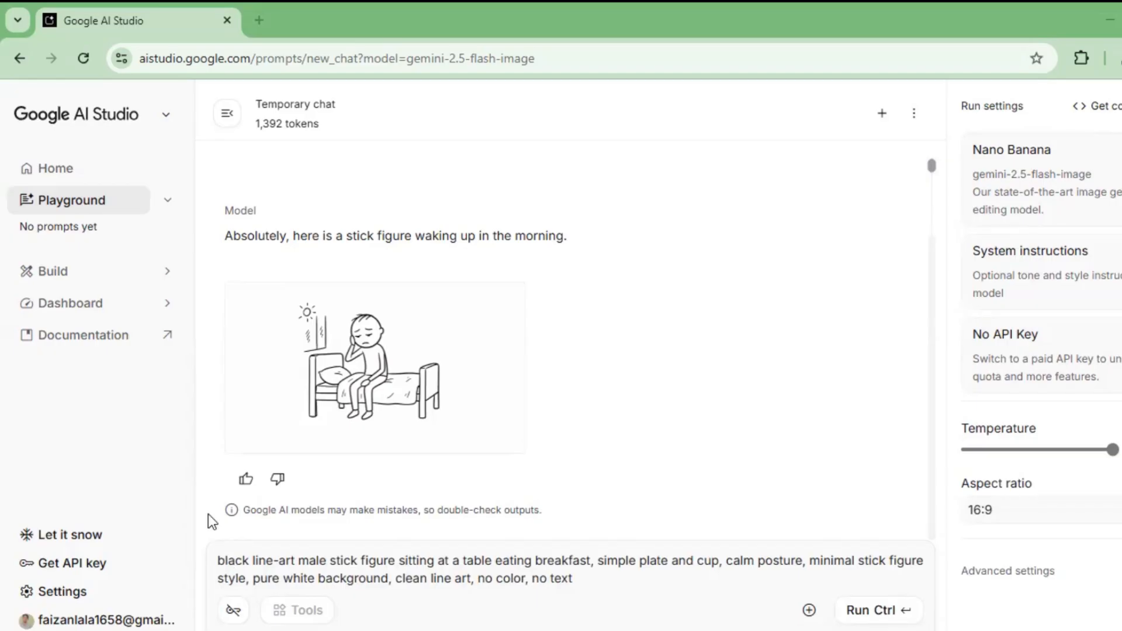
left_click(218, 560)
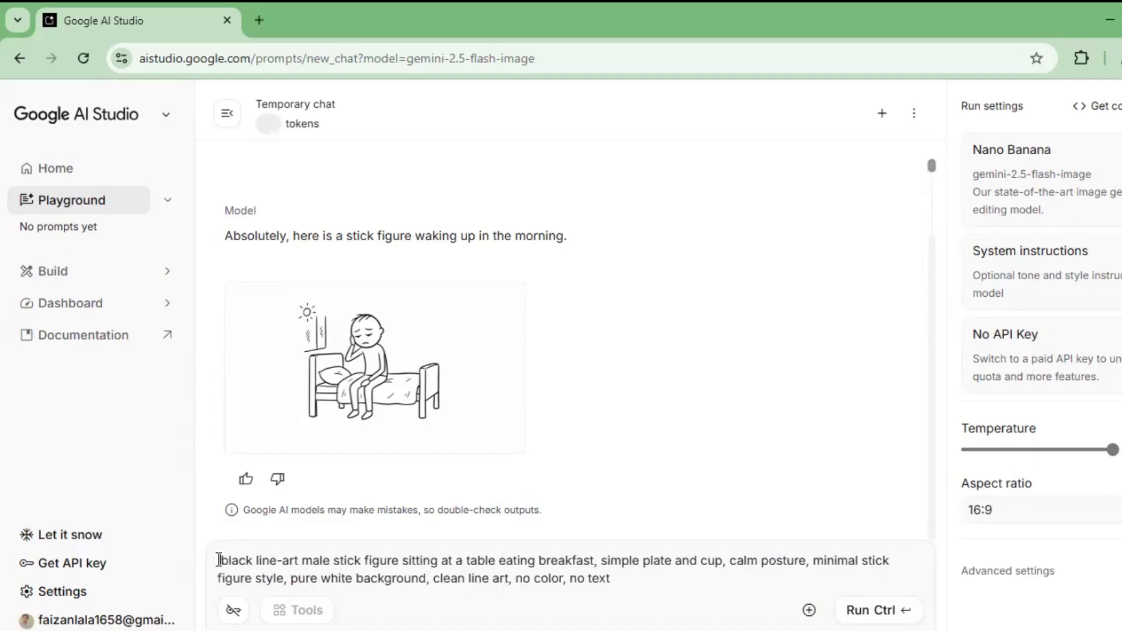
type("a")
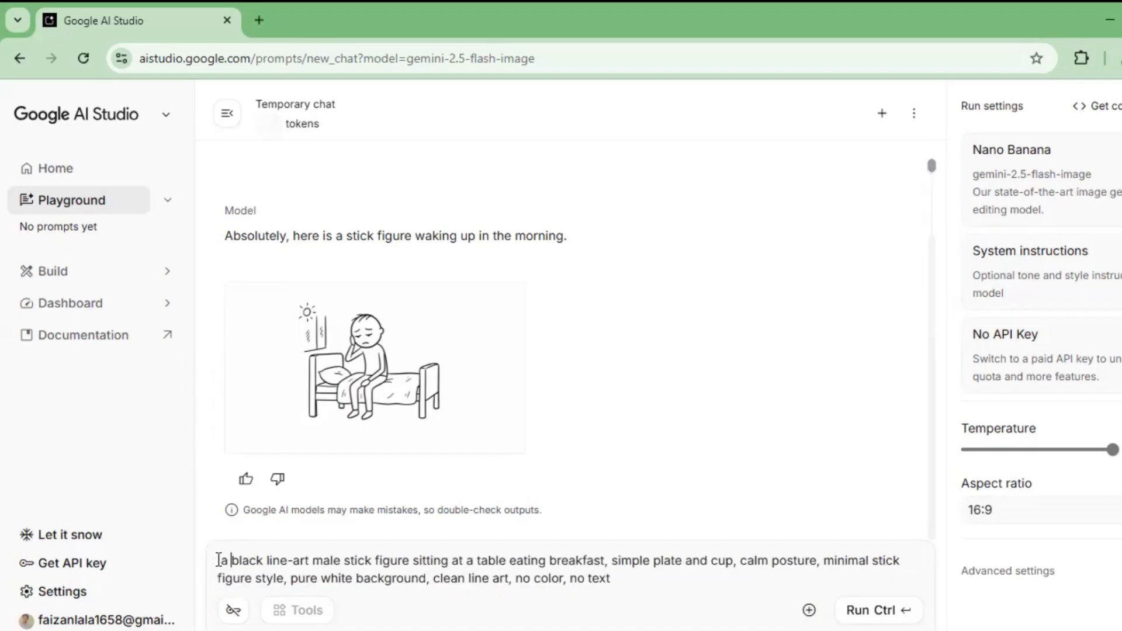
key("ctrl+Return")
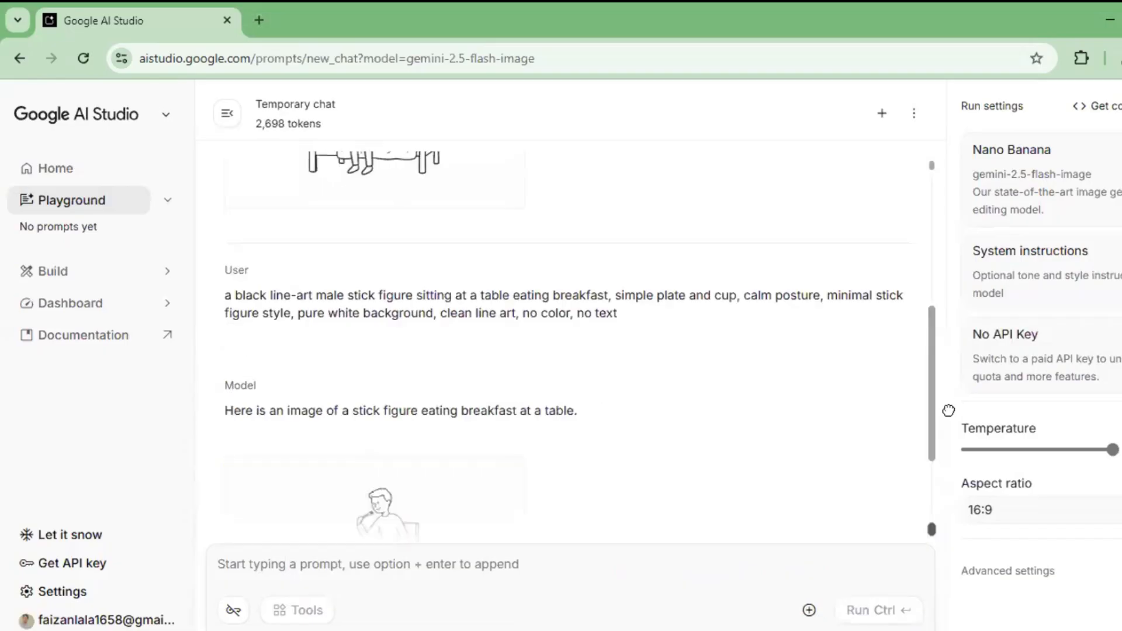
Step: Compare the breakfast image with the waking-up image for character consistency and check the options for attaching a file
left_click_drag(948, 410, 938, 438)
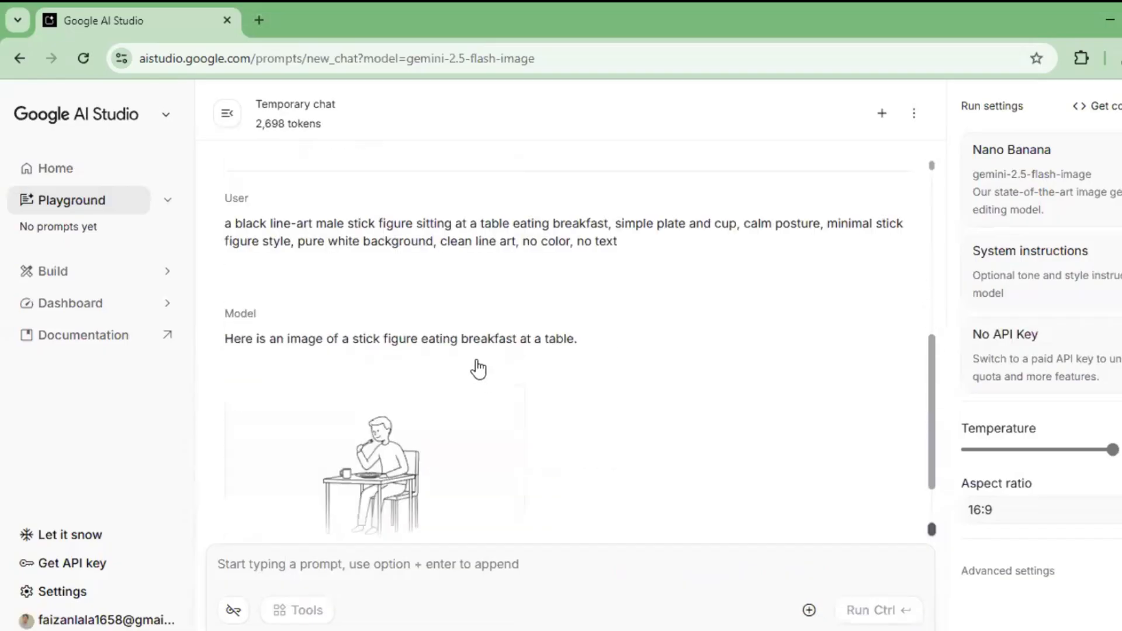
scroll(478, 368, "up", 1)
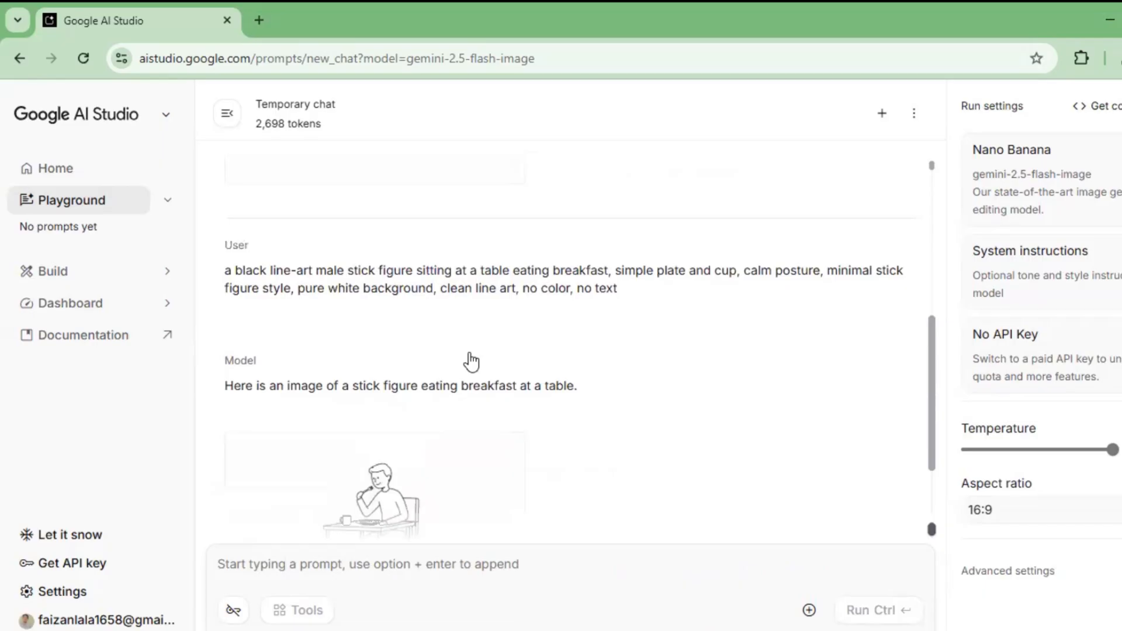
scroll(471, 362, "up", 4)
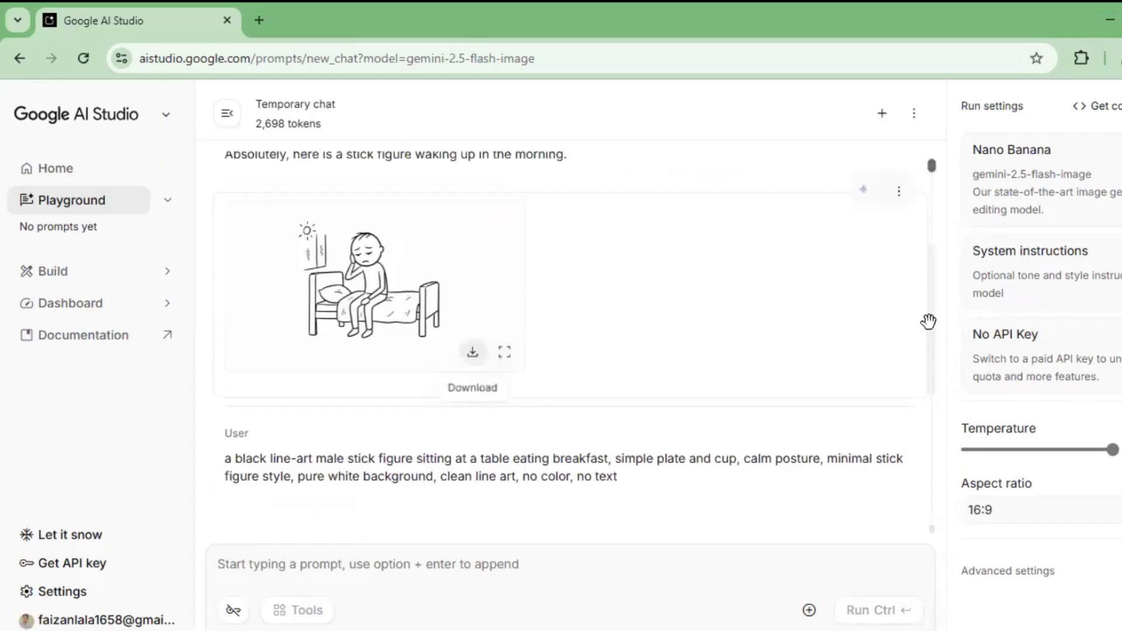
scroll(834, 573, "down", 1)
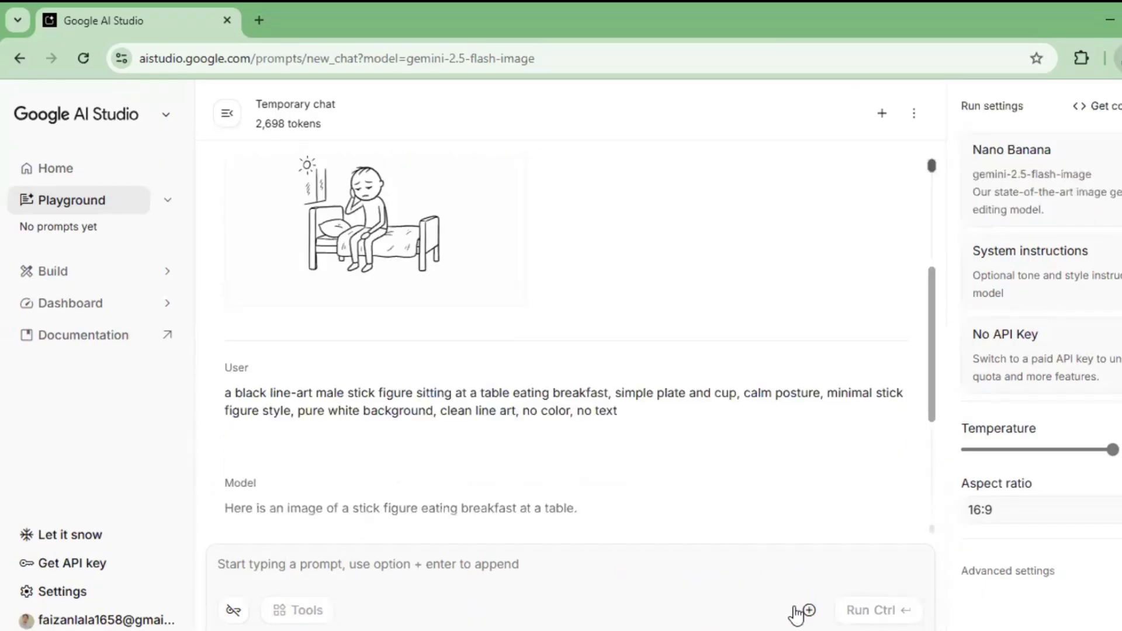
scroll(871, 549, "down", 4)
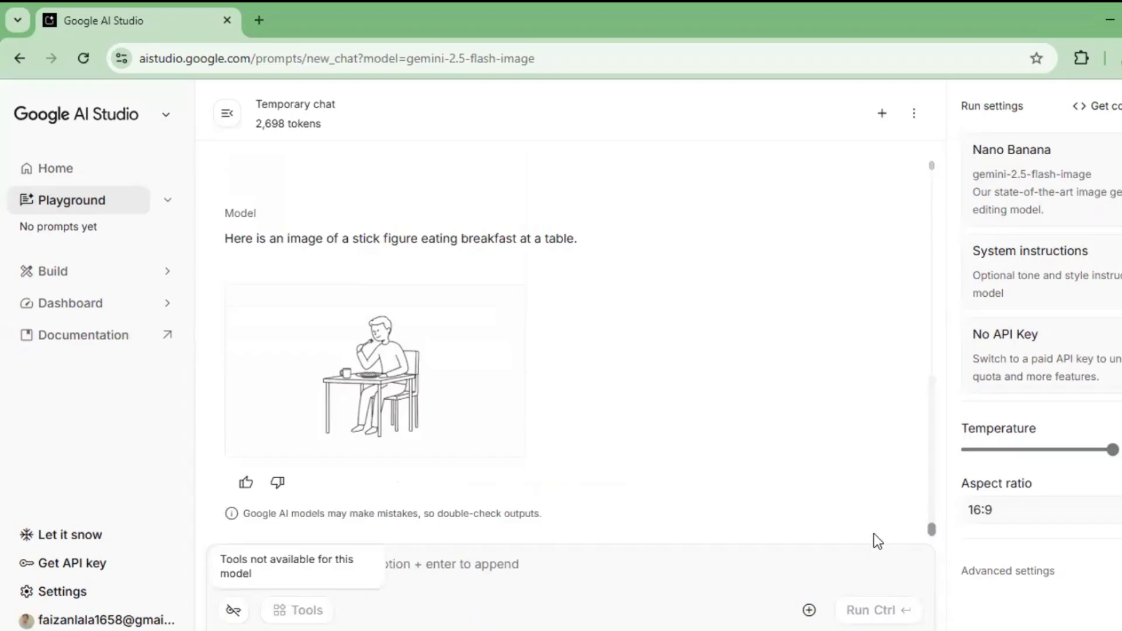
left_click(808, 610)
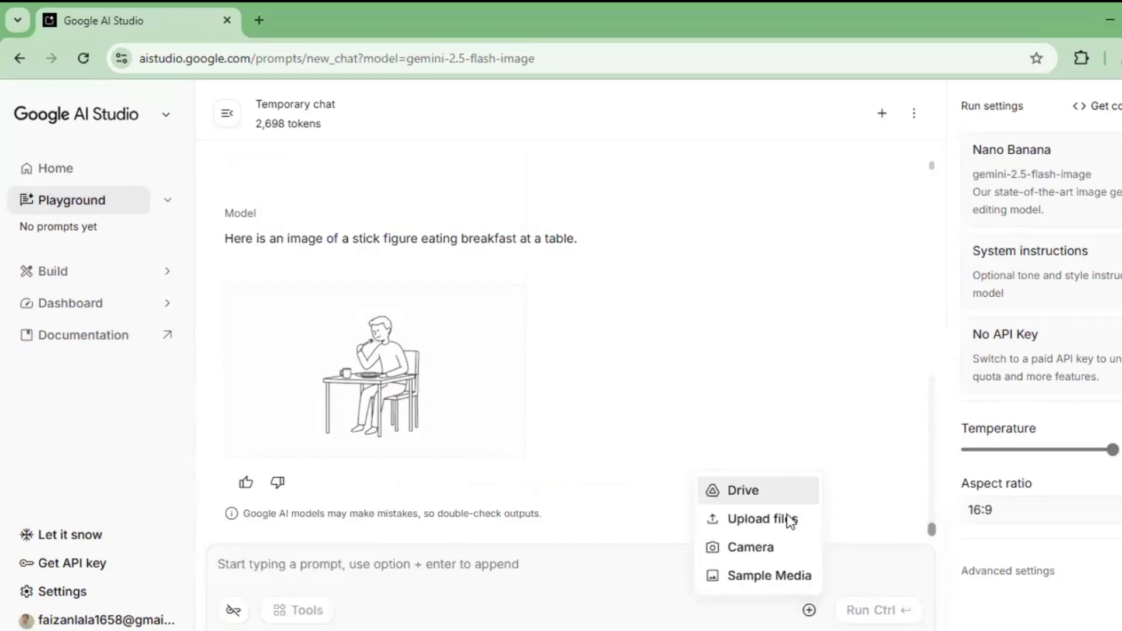
left_click(809, 610)
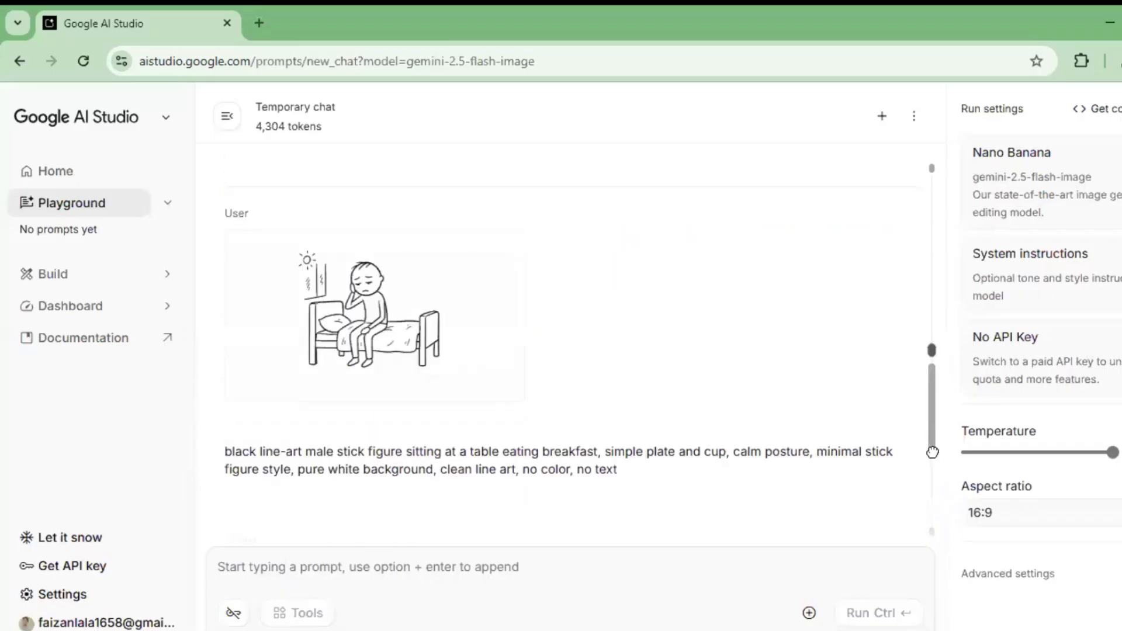
Step: Compare both breakfast images and download the one generated with the waking-up image as reference
scroll(925, 388, "down", 3)
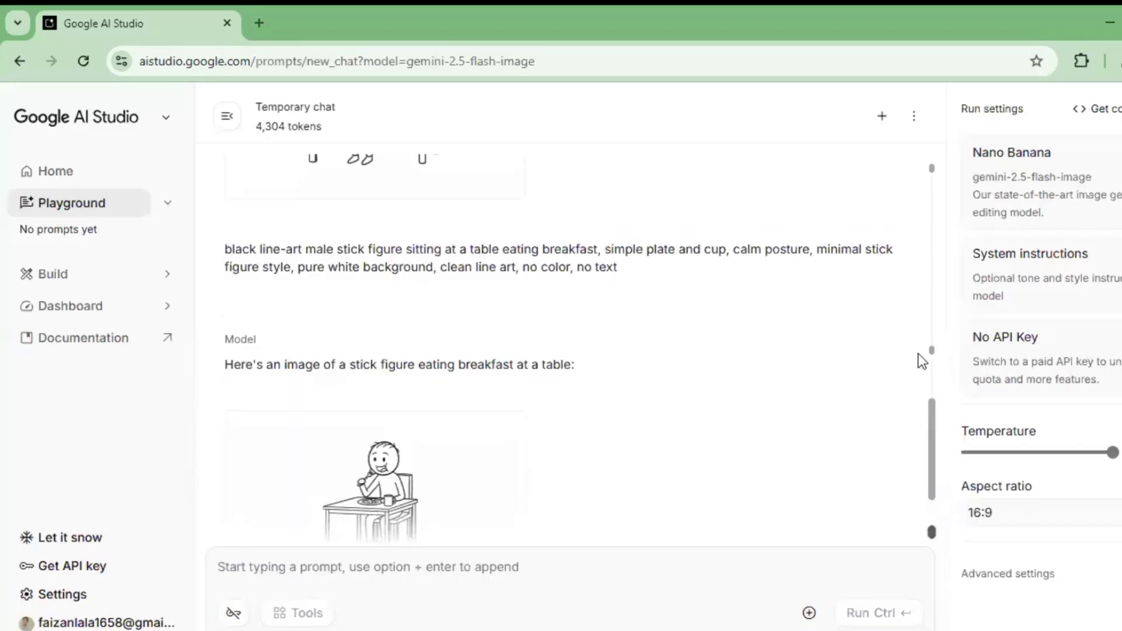
scroll(915, 339, "up", 3)
scroll(906, 319, "down", 4)
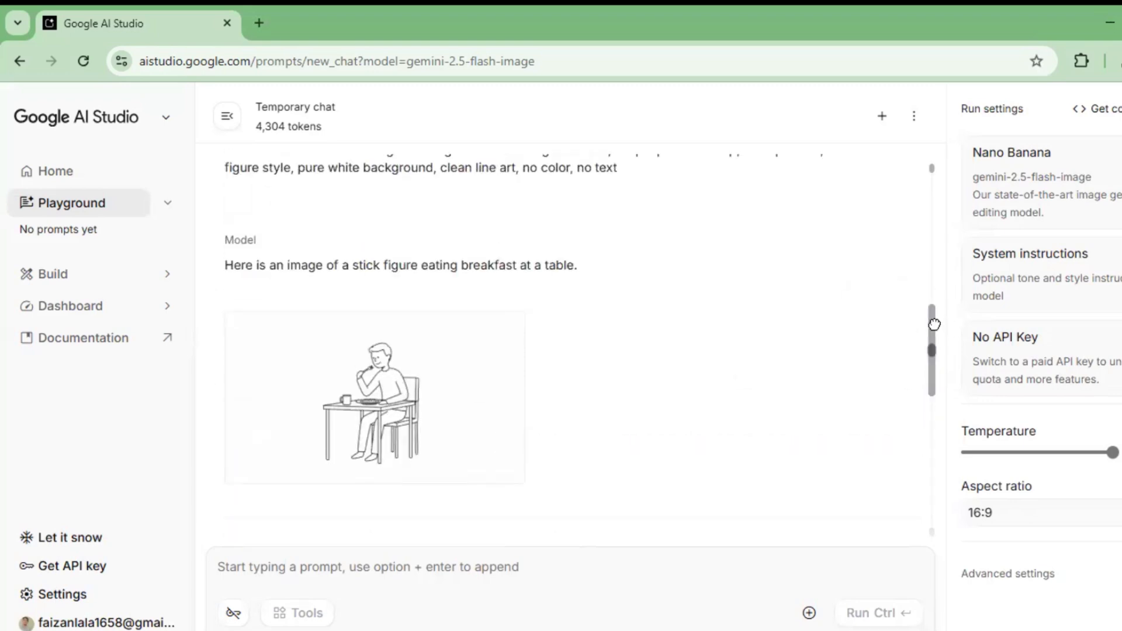
left_click_drag(932, 319, 931, 458)
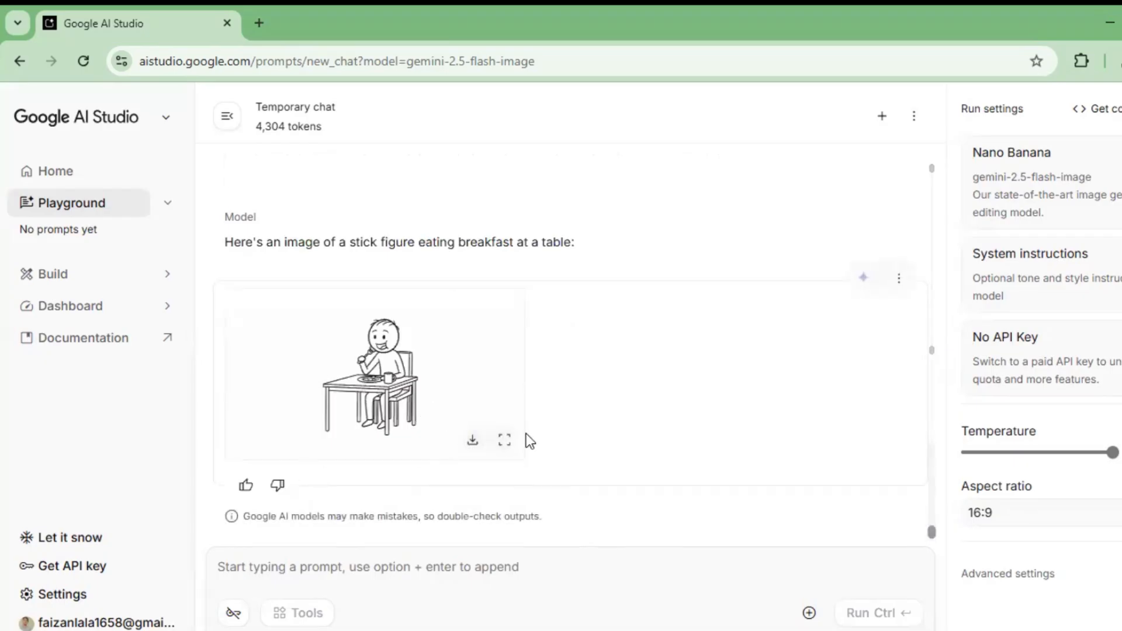
left_click(474, 441)
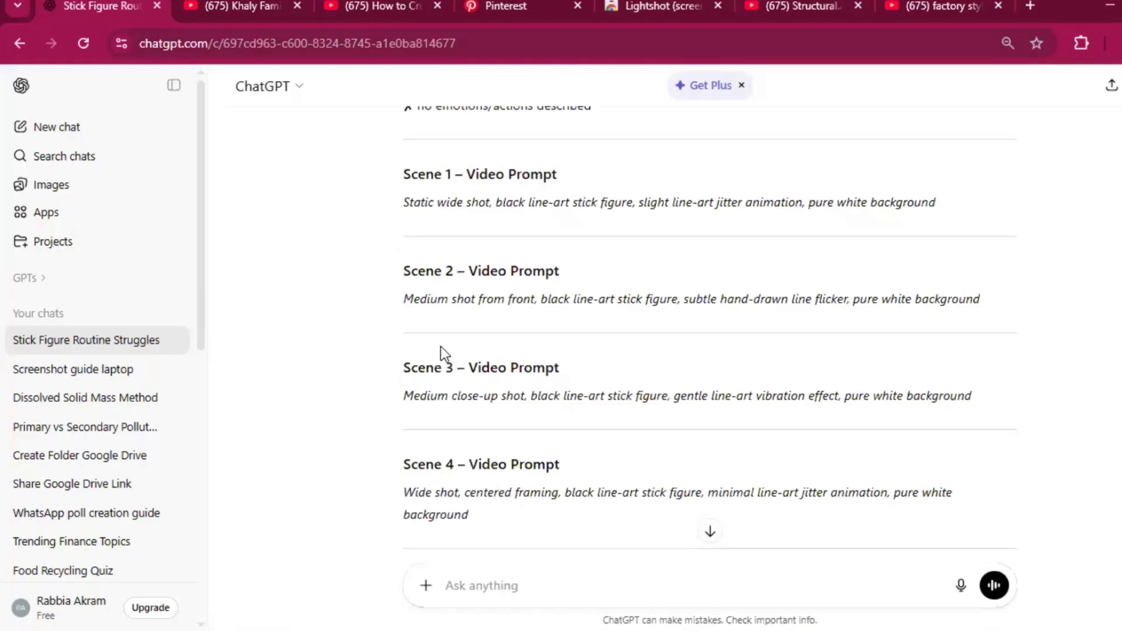
Step: Review the scene video prompts in ChatGPT, then switch to Google Flow and create a new project
scroll(421, 344, "up", 1)
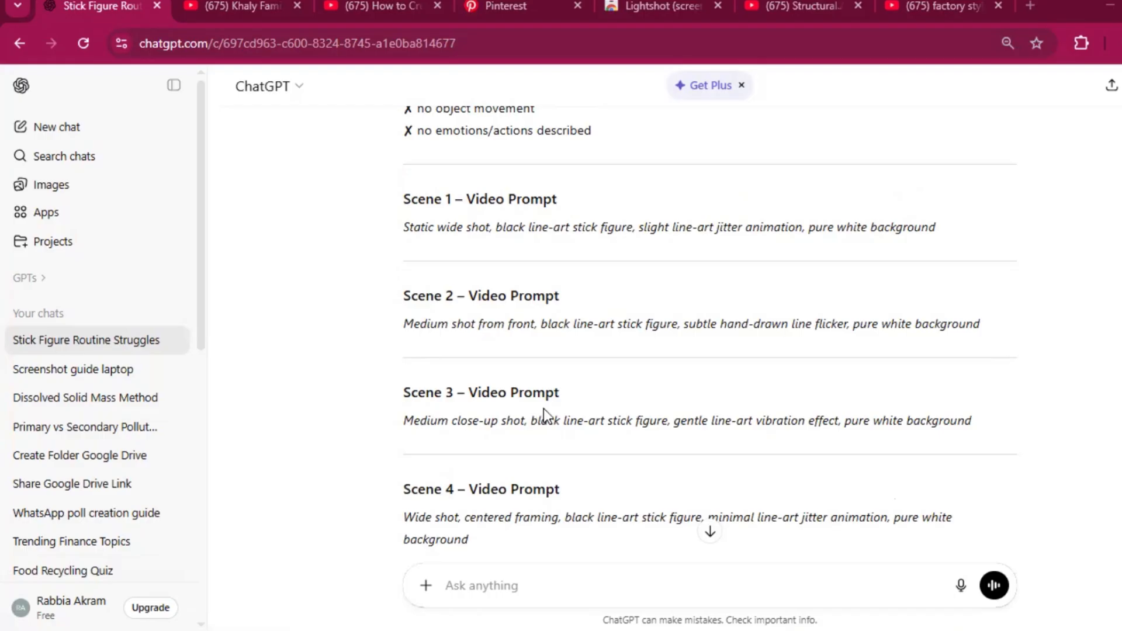
mouse_move(648, 628)
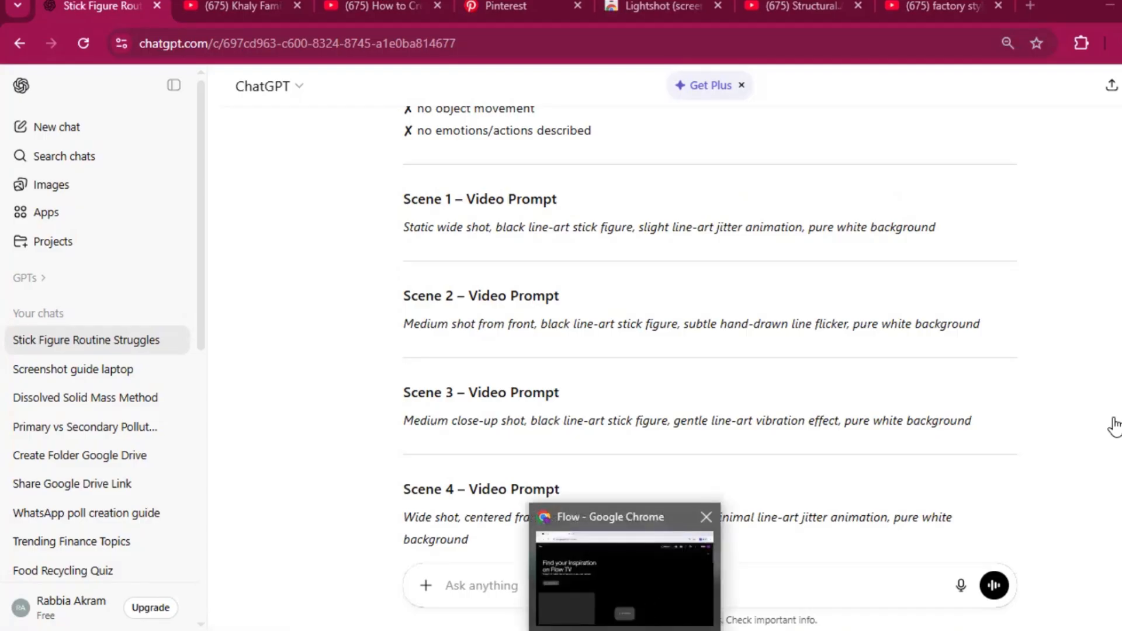
left_click(627, 628)
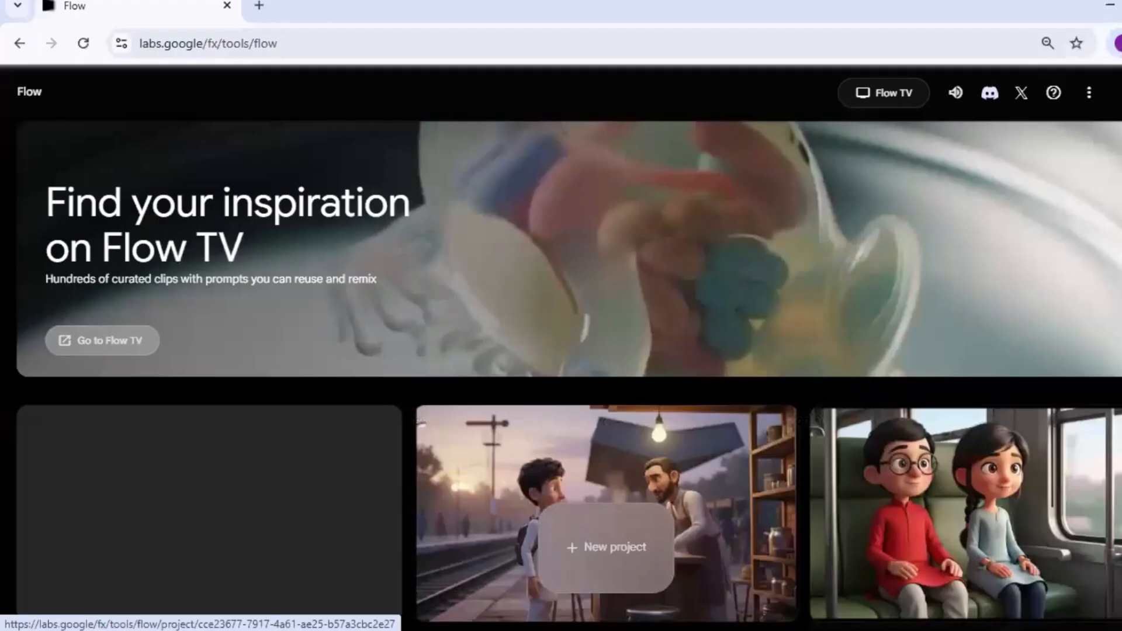
scroll(696, 490, "down", 1)
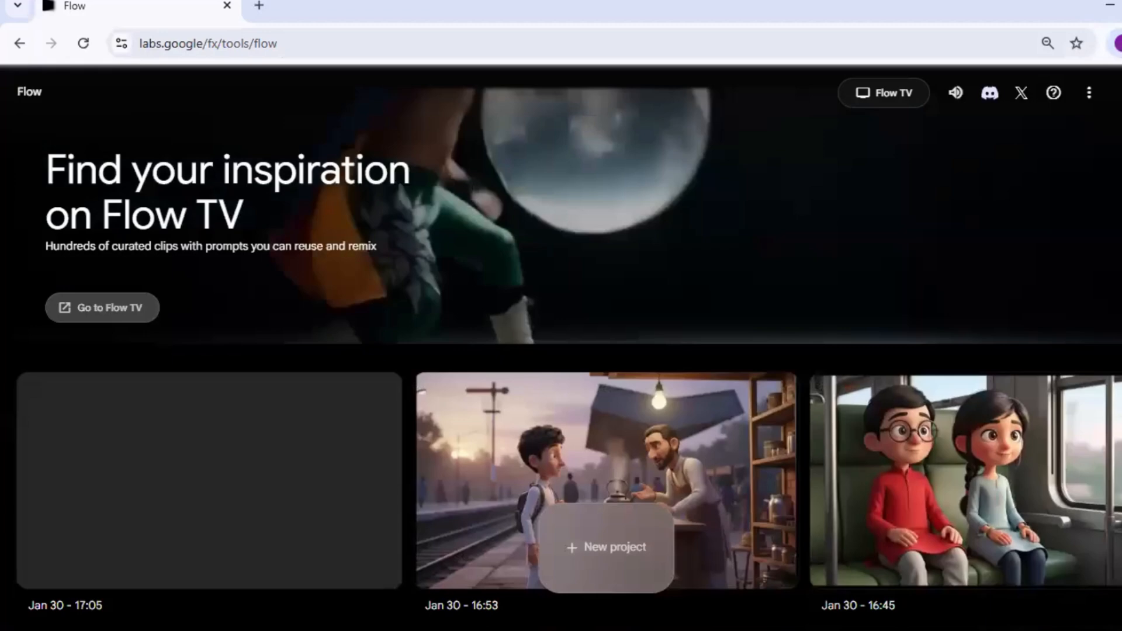
left_click(606, 547)
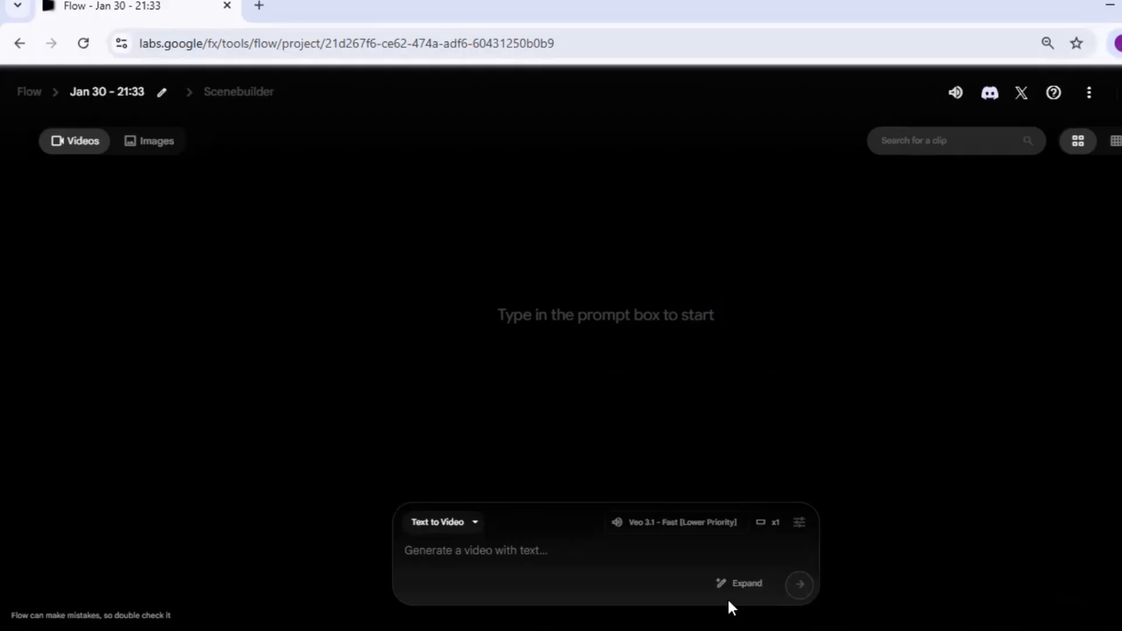
Step: Switch the generation mode to Frames to Video and try a Landscape crop of the breakfast image
left_click(475, 524)
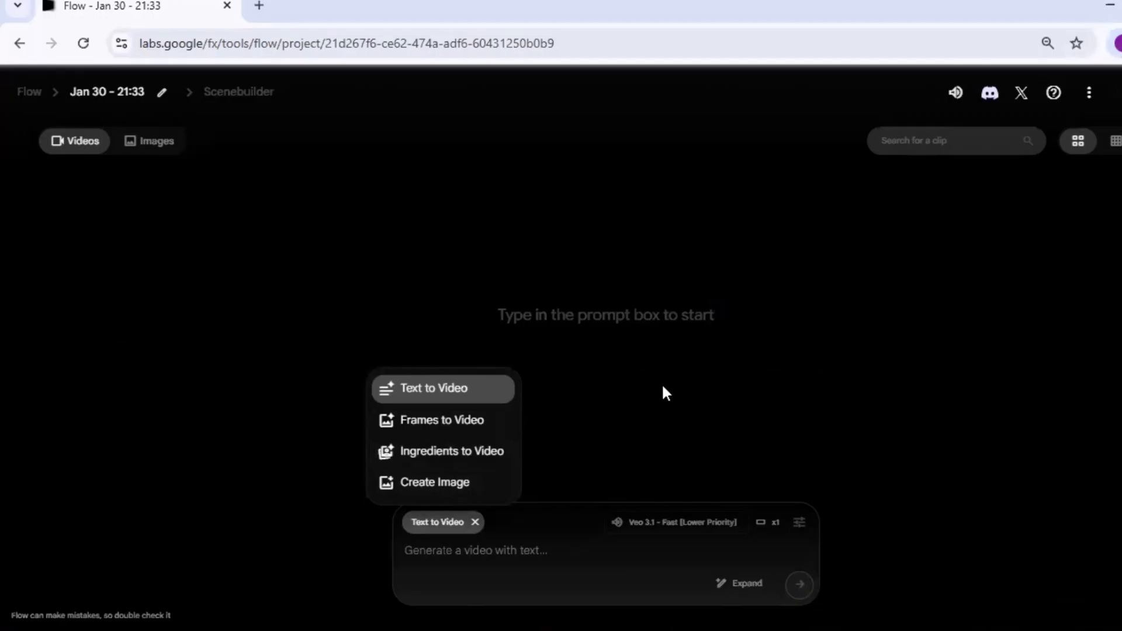
left_click(491, 421)
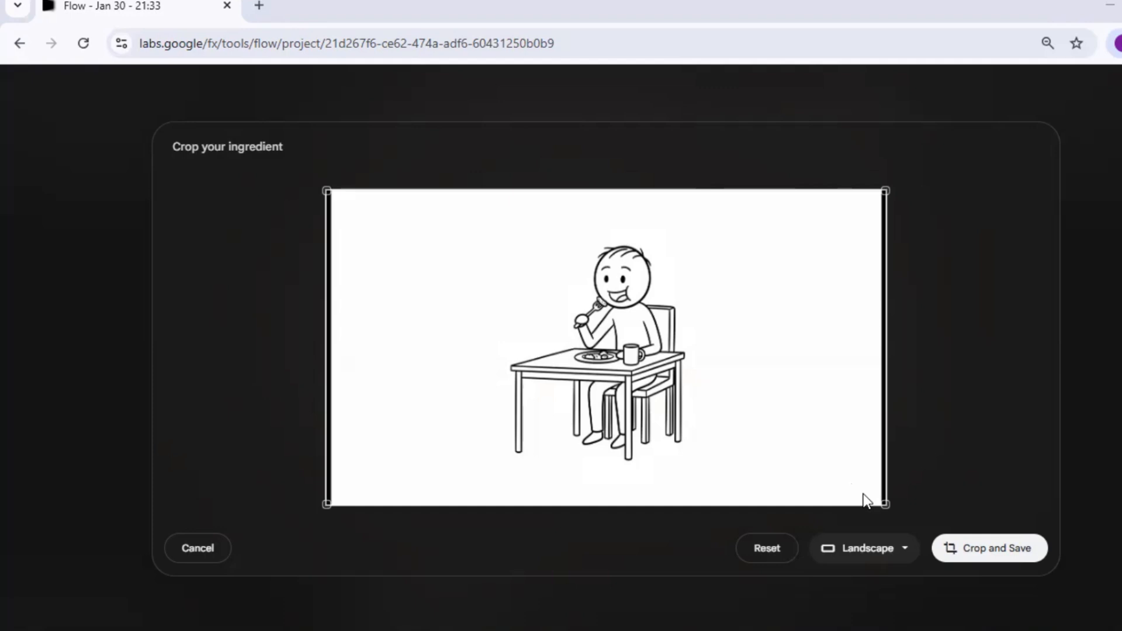
left_click_drag(884, 503, 879, 501)
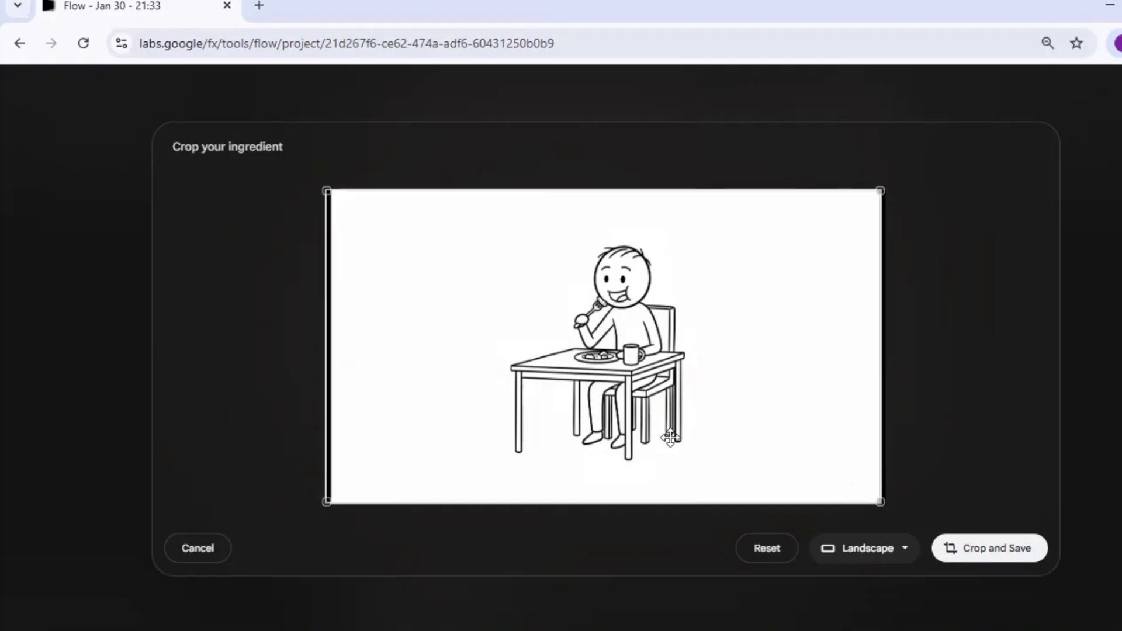
left_click_drag(670, 437, 678, 442)
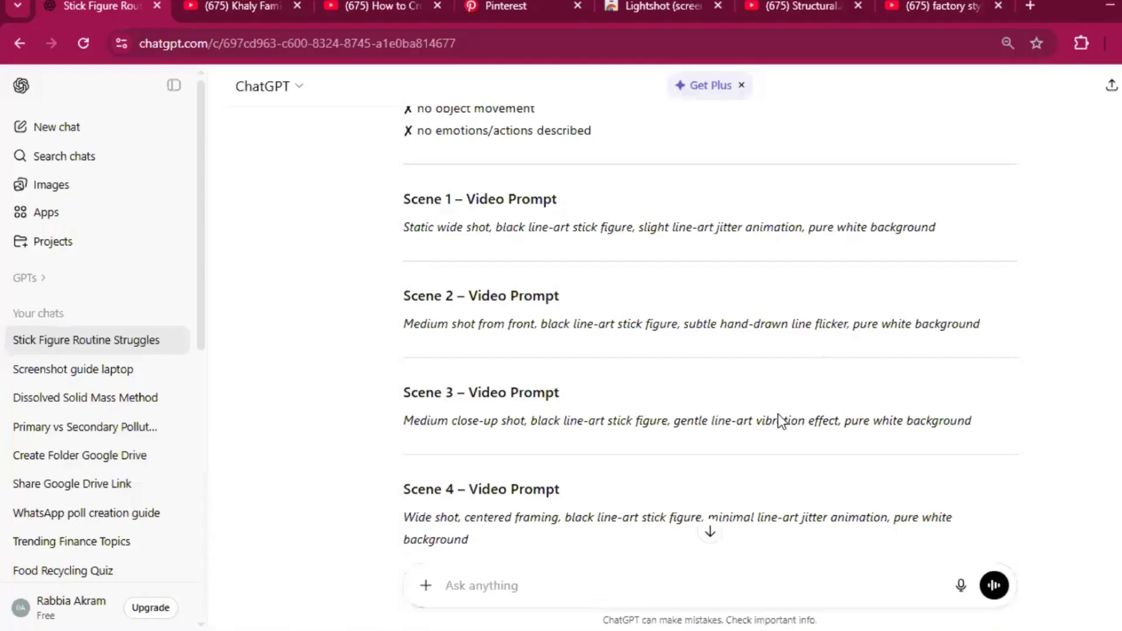
Step: Copy the Scene 2 video prompt from ChatGPT and paste it as the prompt in Flow
triple_click(561, 325)
right_click(561, 333)
left_click(589, 354)
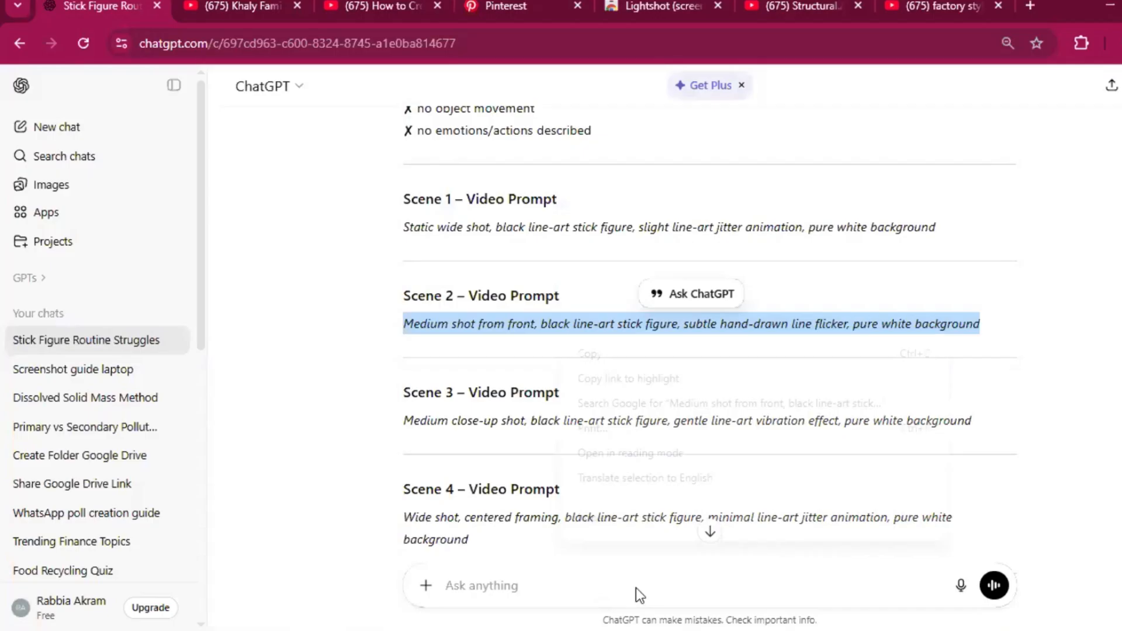
left_click(487, 568)
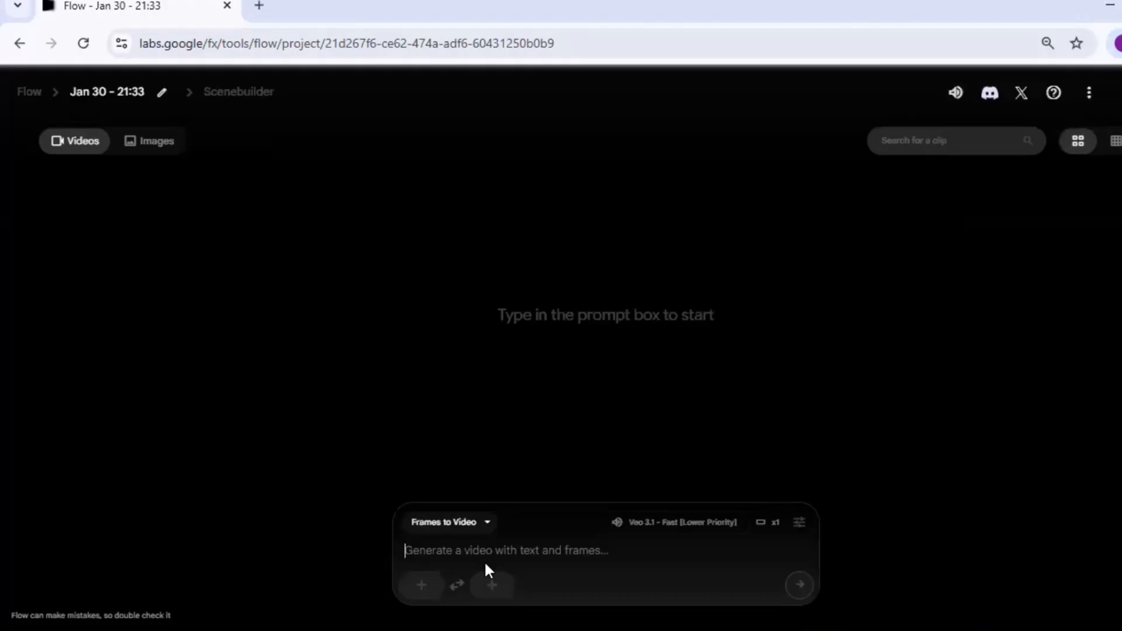
right_click(485, 564)
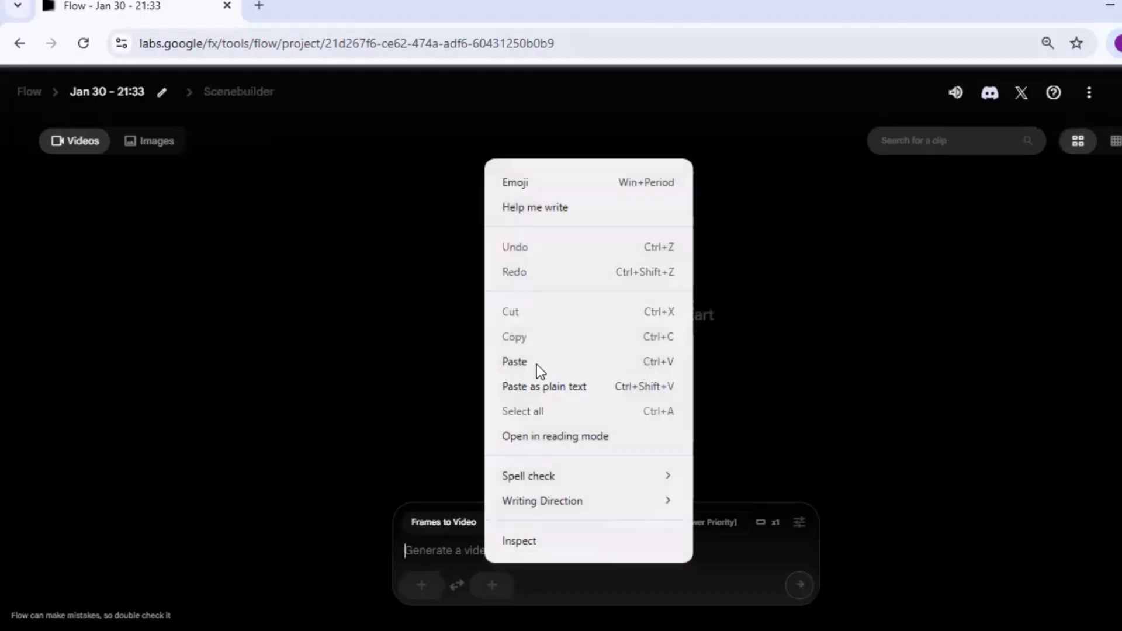
left_click(514, 361)
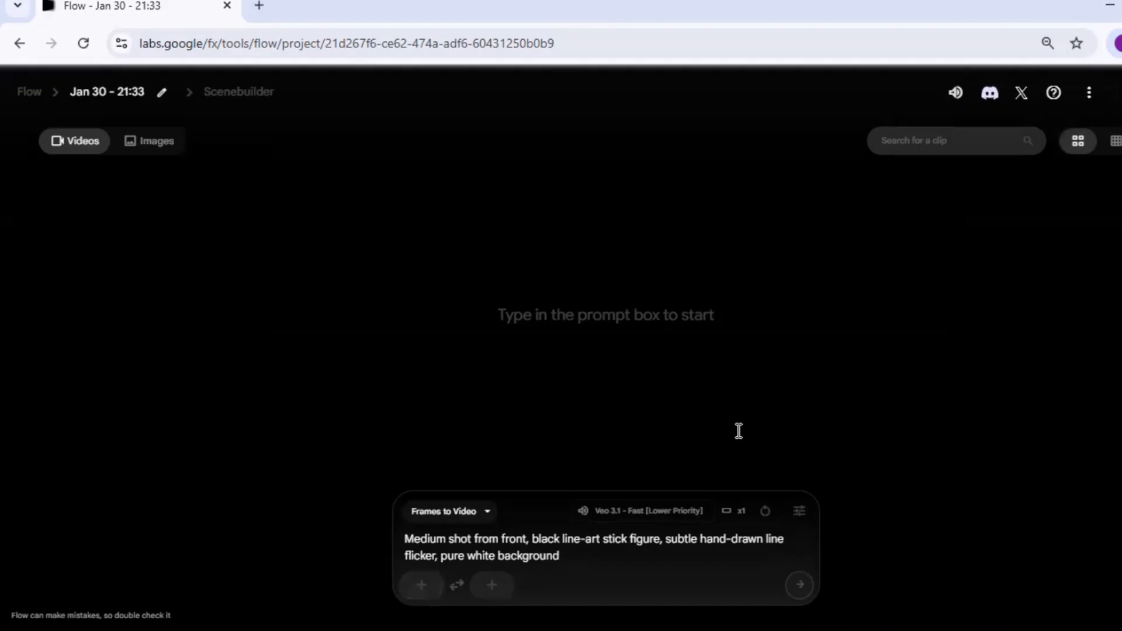
Step: Generate the video using the breakfast image as the start frame, cropped in Landscape format inside its dark edges
left_click(416, 585)
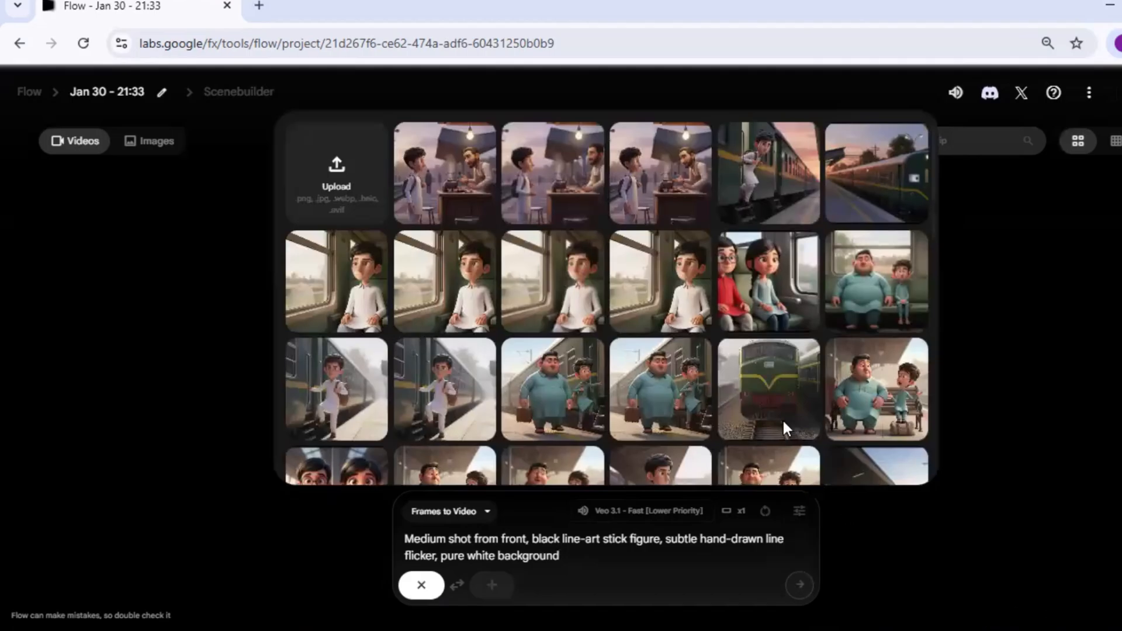
left_click(867, 500)
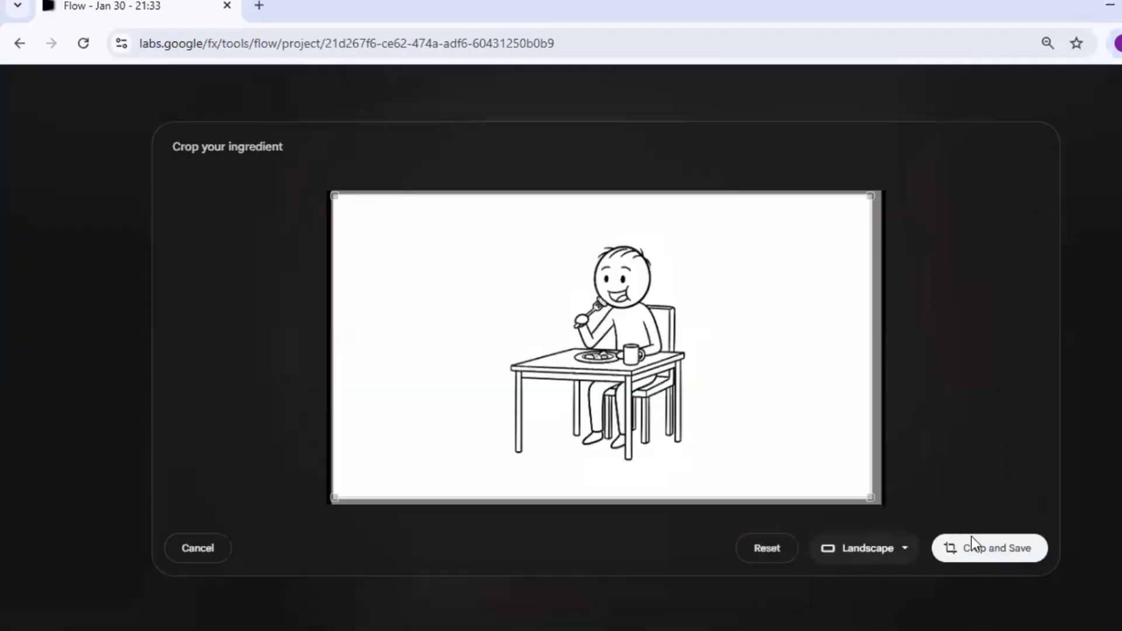
left_click(995, 550)
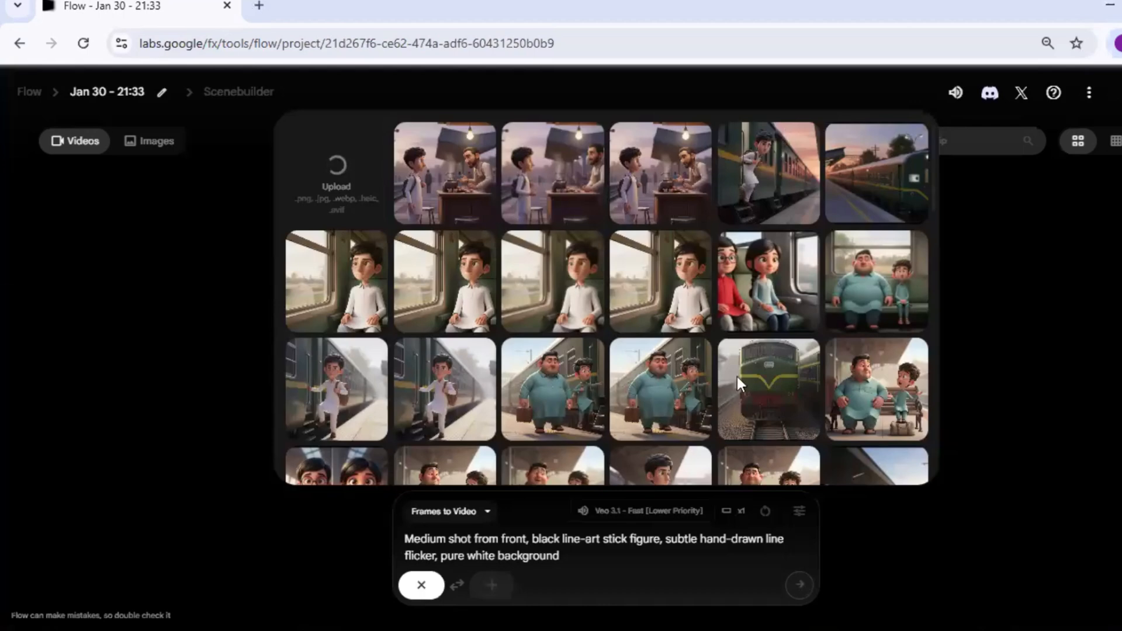
left_click(492, 526)
key("Return")
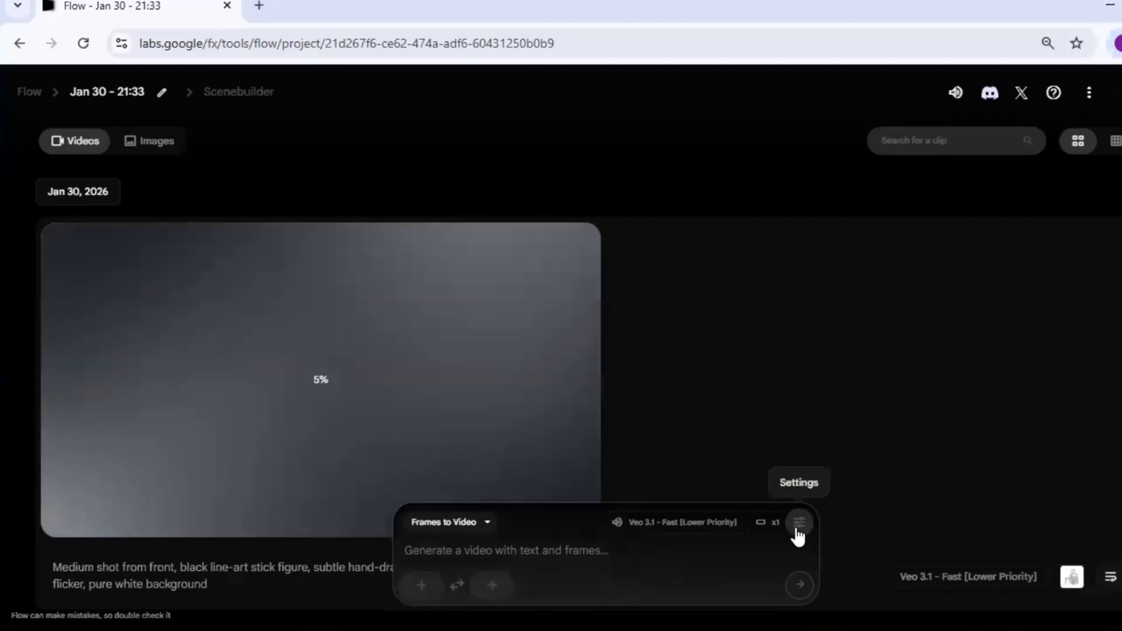
Step: Examine the generation settings for aspect ratio, model and the available numbers of outputs per prompt
left_click(809, 521)
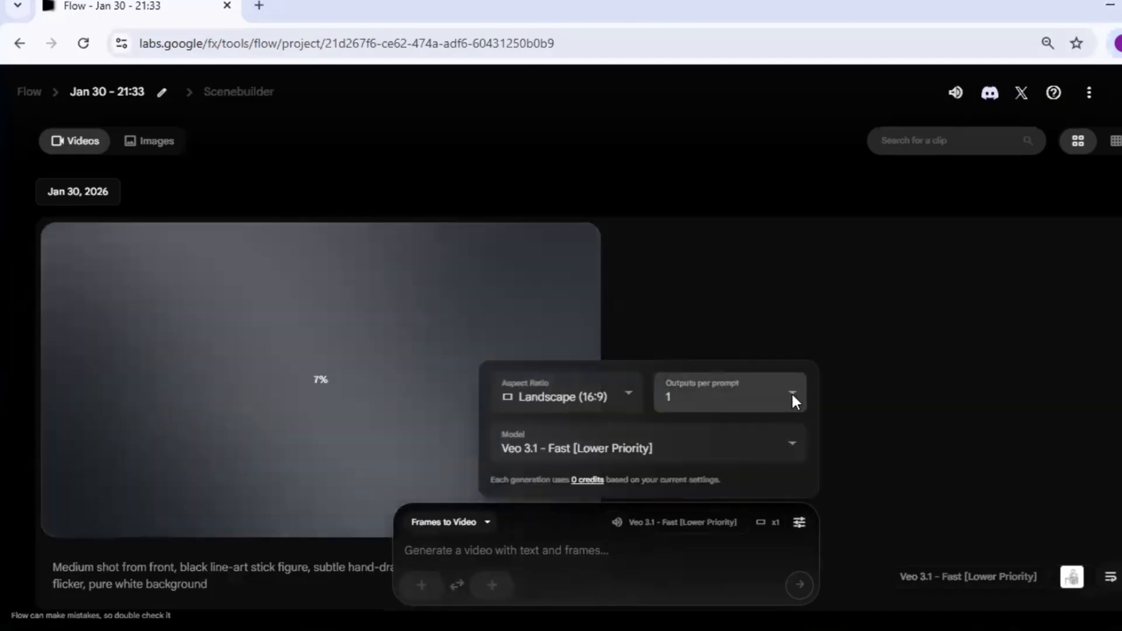
left_click(791, 392)
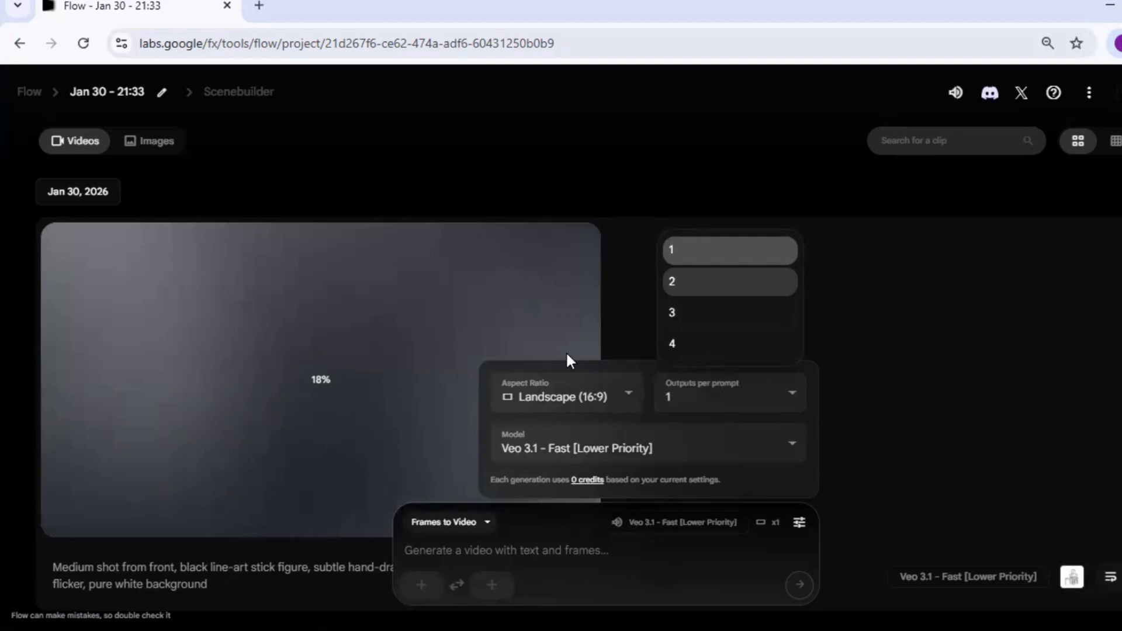
left_click(945, 476)
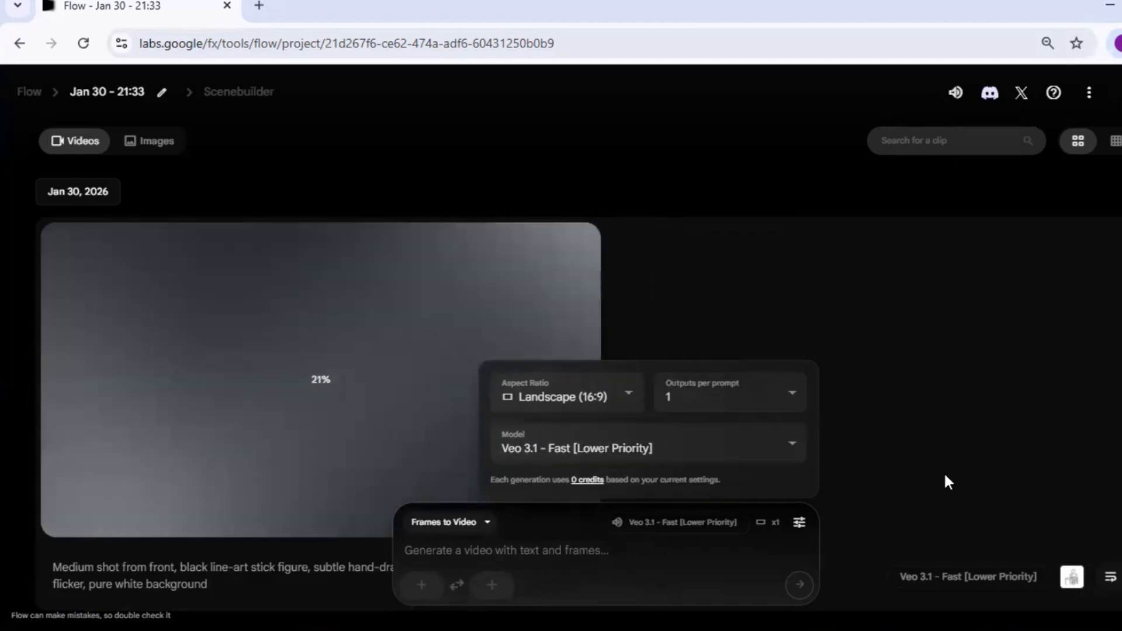
left_click(507, 519)
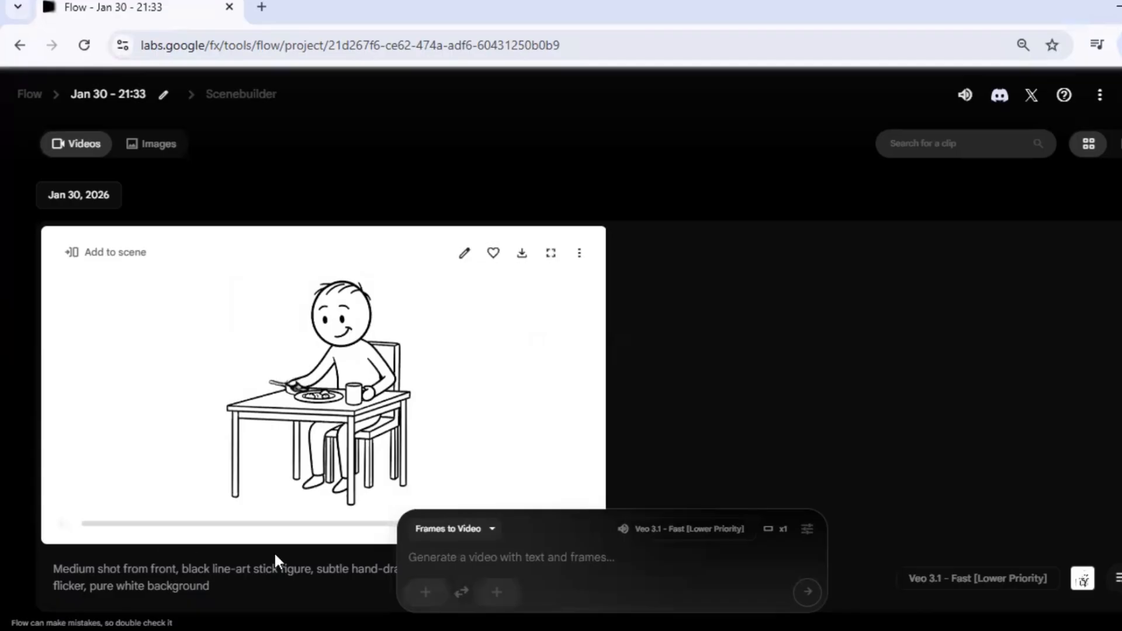
Step: Play the generated breakfast video to check its animation
left_click(63, 525)
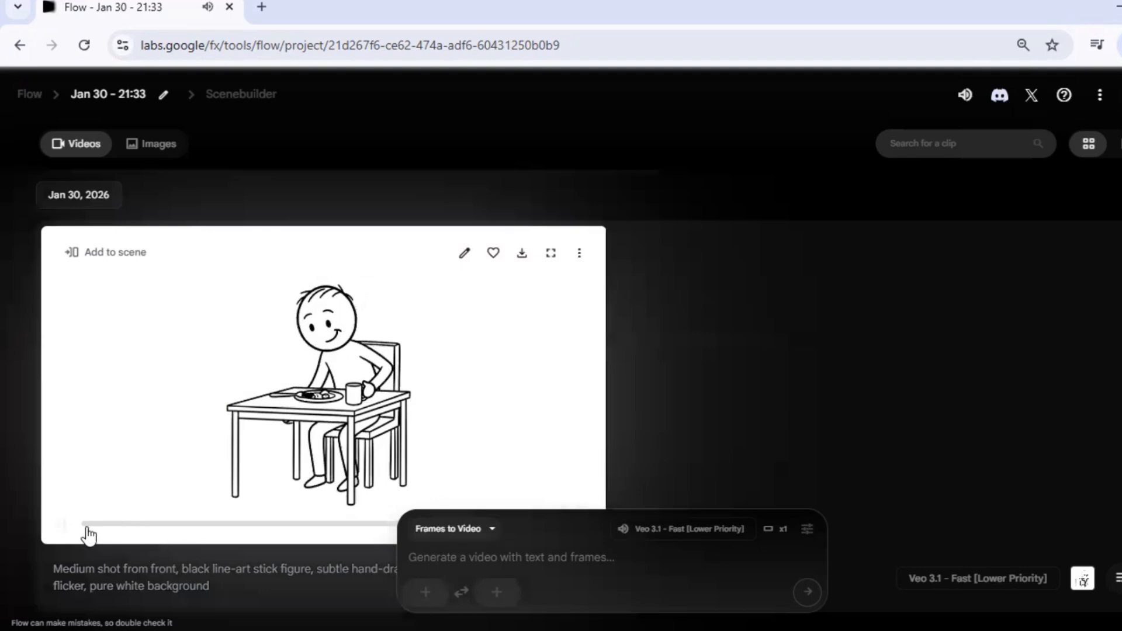
left_click(66, 530)
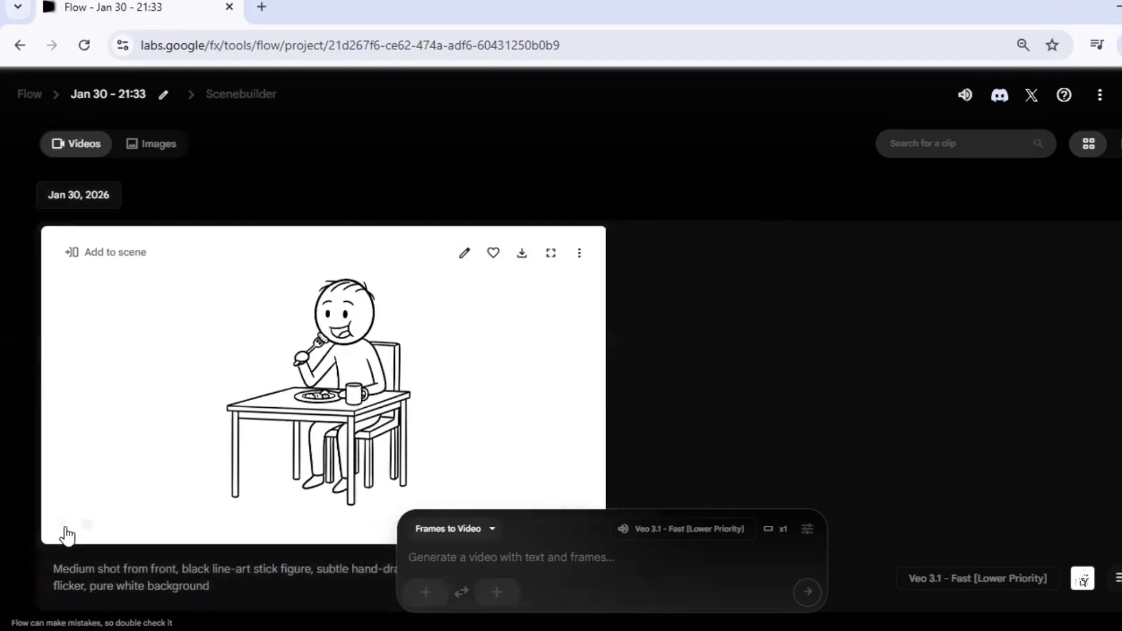
left_click(65, 530)
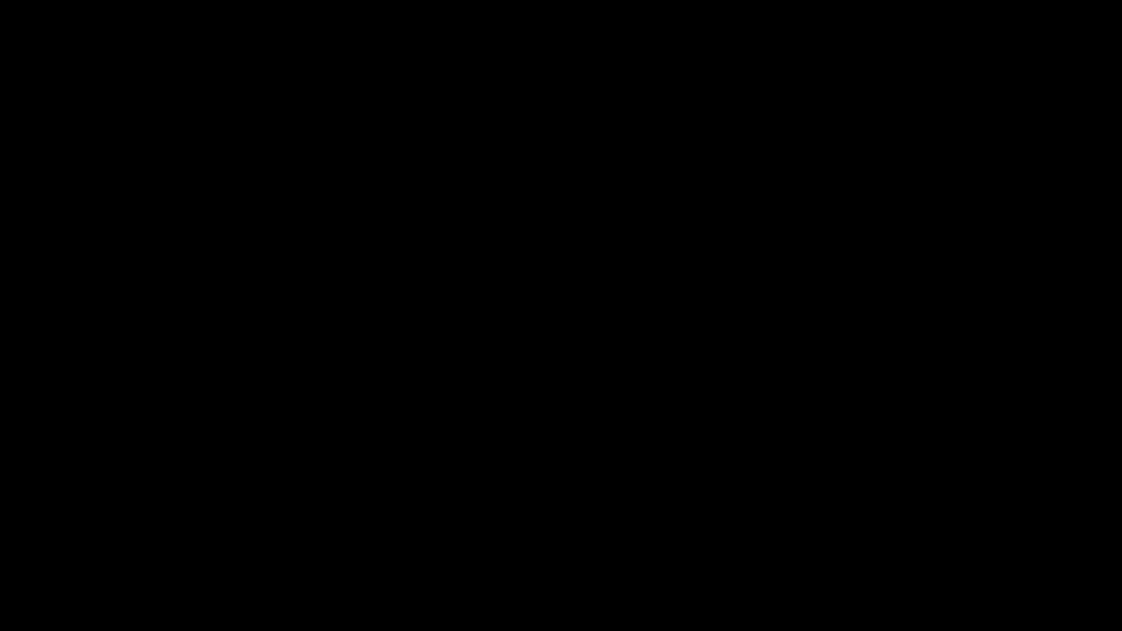
Step: Switch to Pinterest and browse the "ai ads" search results for example product ads
scroll(599, 384, "down", 1)
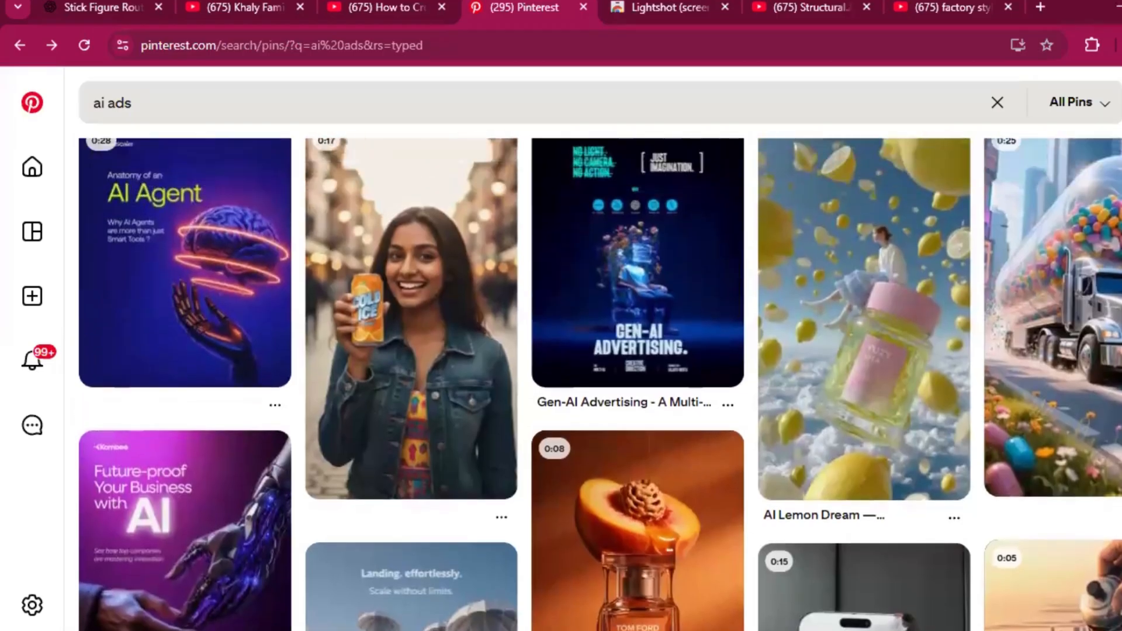
scroll(599, 384, "down", 2)
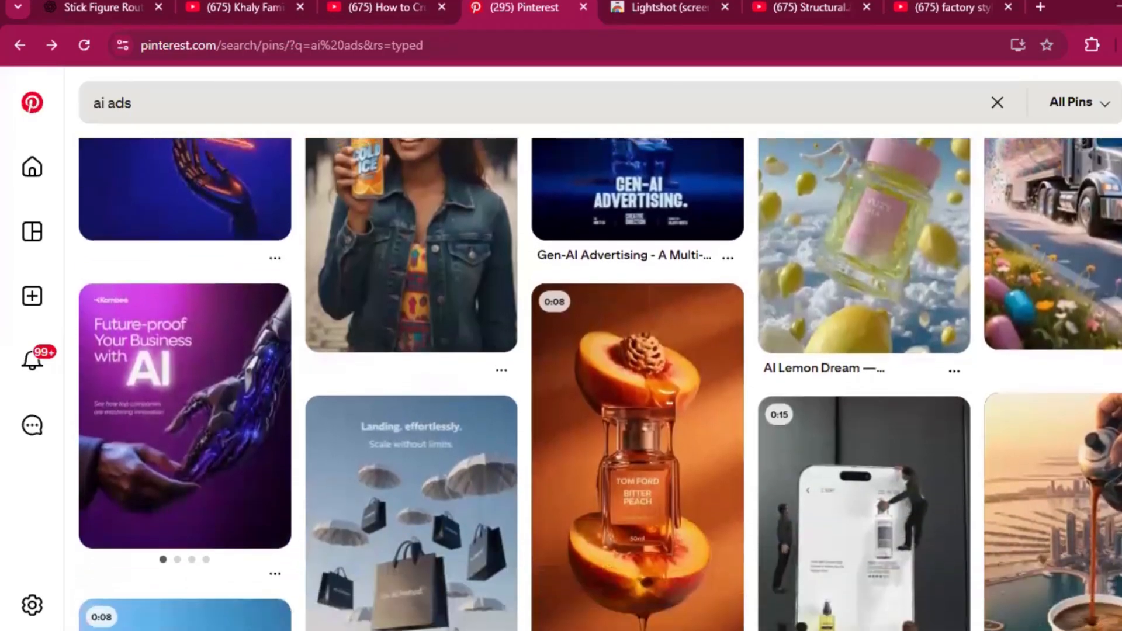
scroll(599, 384, "down", 1)
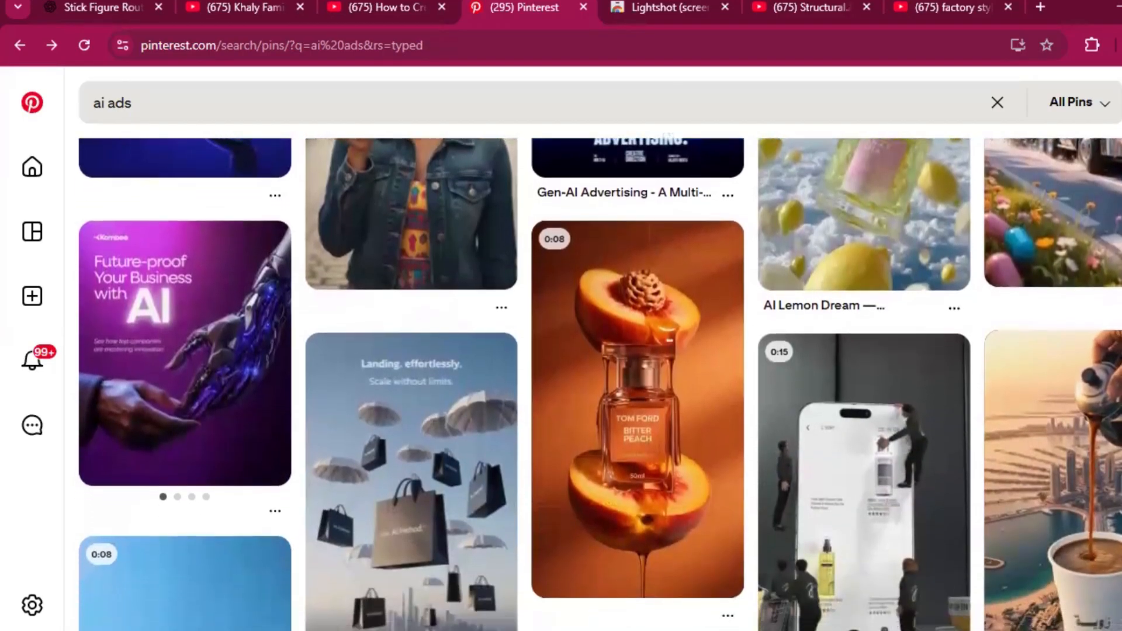
scroll(599, 384, "down", 2)
scroll(600, 384, "down", 1)
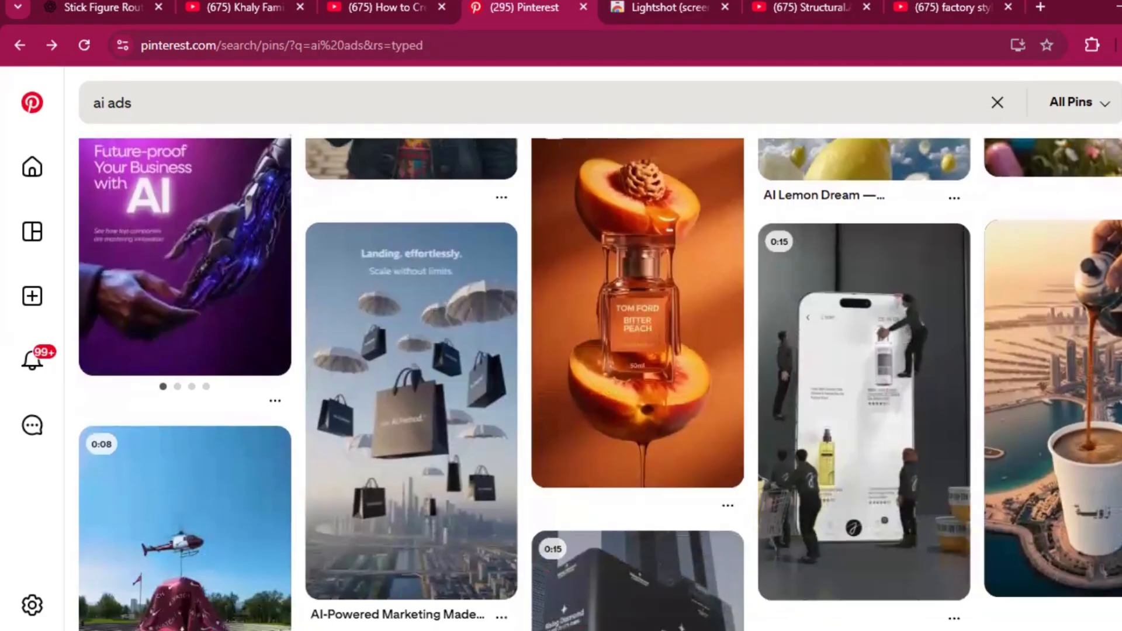
scroll(600, 384, "down", 1)
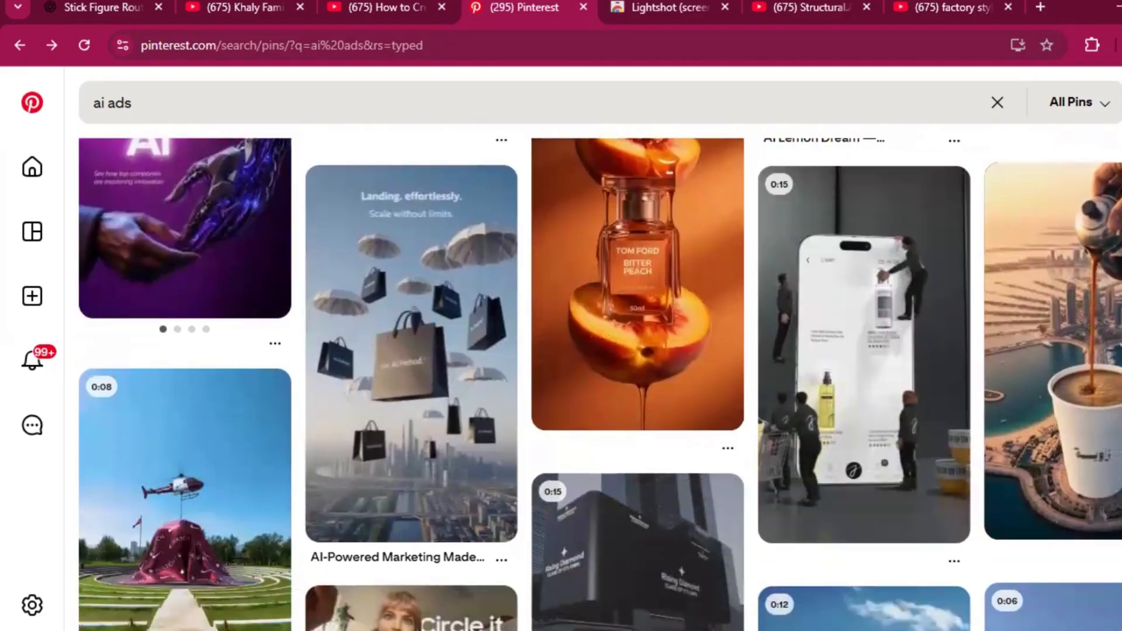
scroll(599, 383, "down", 2)
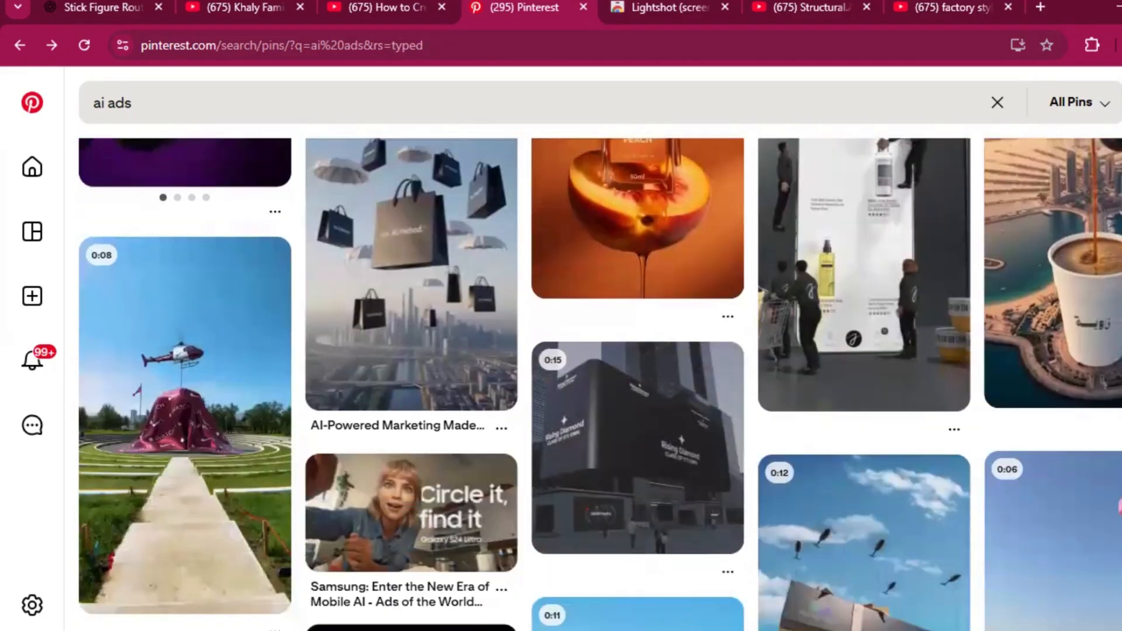
scroll(600, 384, "down", 1)
scroll(600, 384, "down", 10)
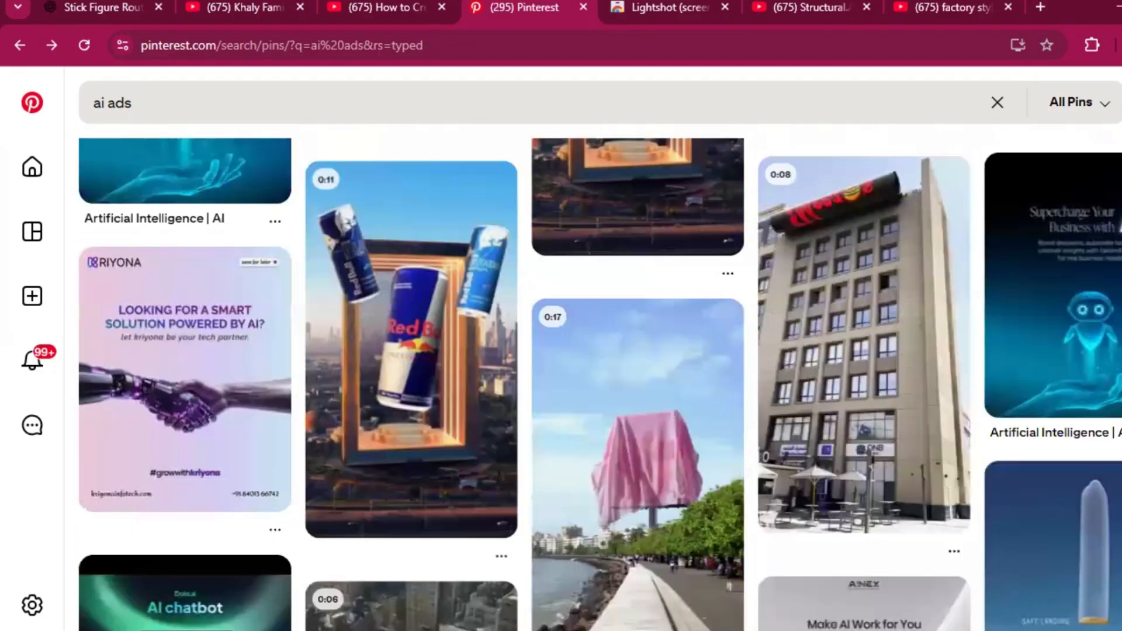
scroll(600, 384, "down", 2)
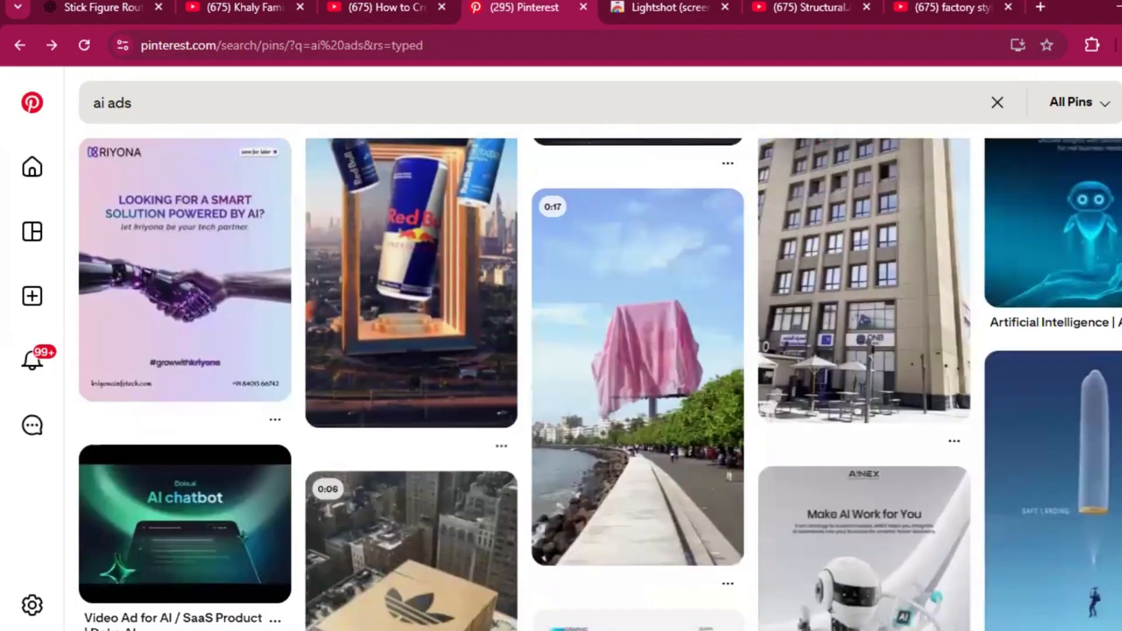
scroll(599, 384, "down", 1)
scroll(600, 384, "down", 1)
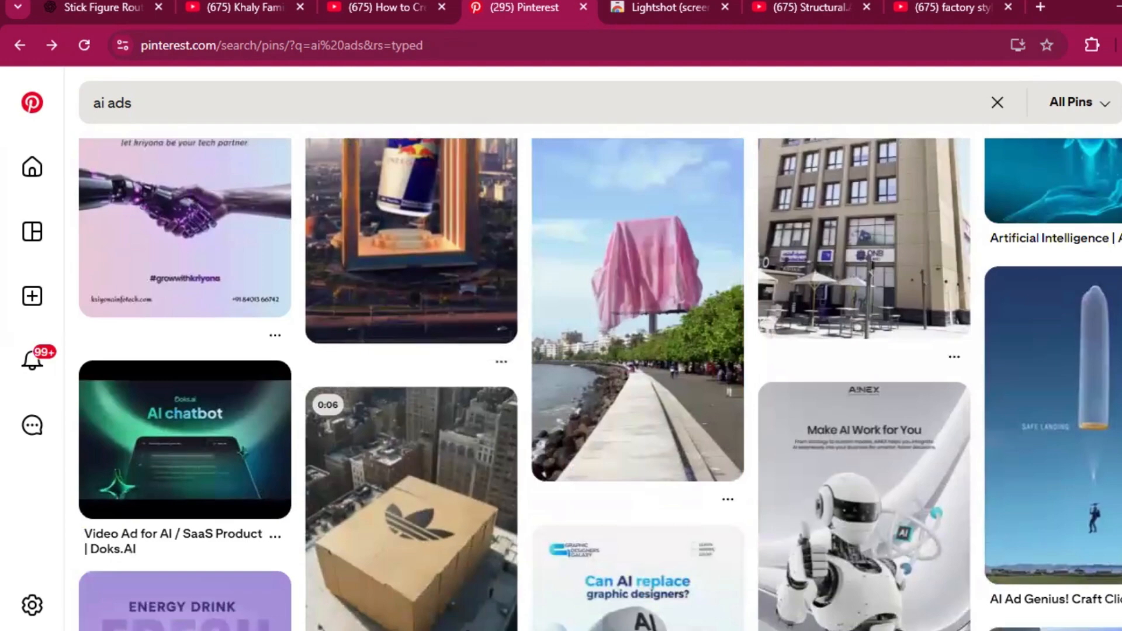
scroll(599, 384, "down", 7)
scroll(599, 384, "down", 5)
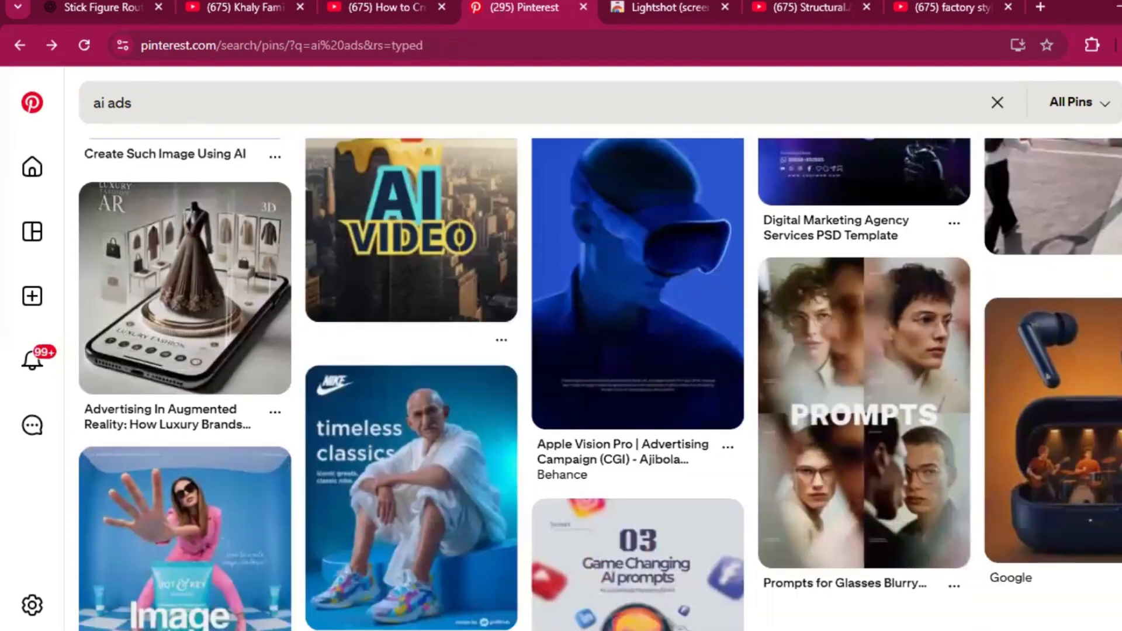
scroll(599, 384, "down", 10)
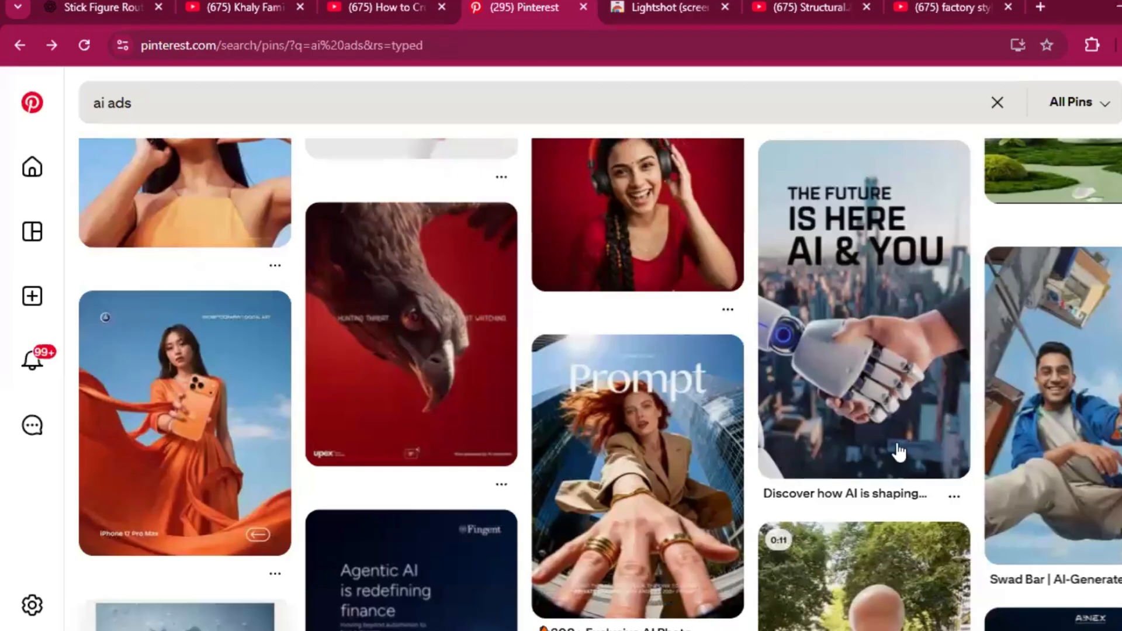
scroll(898, 451, "down", 3)
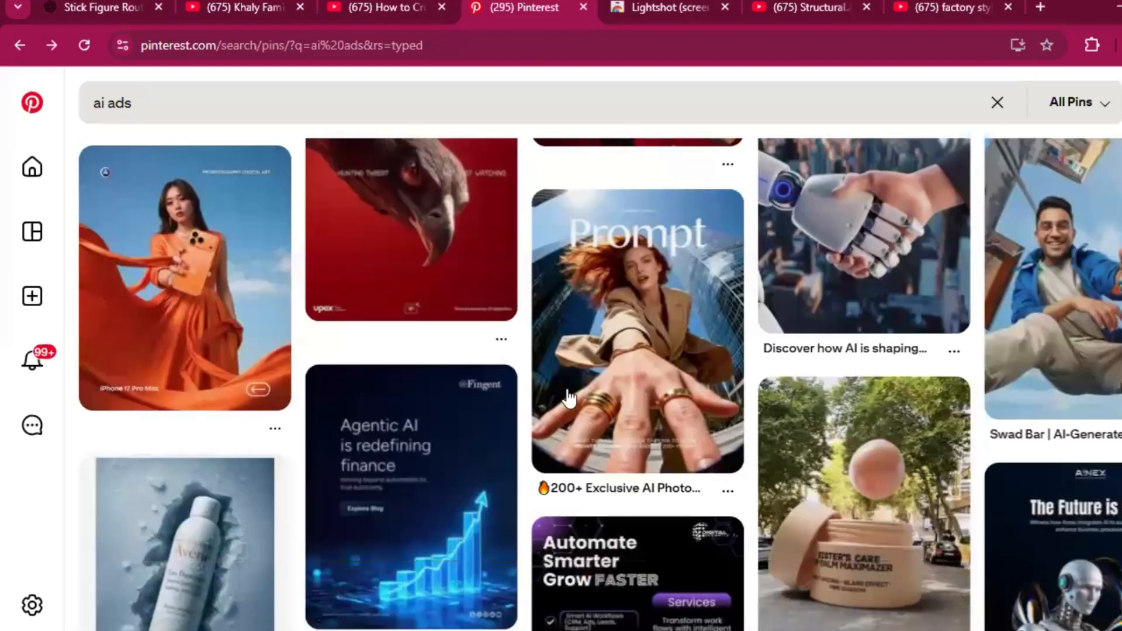
scroll(867, 521, "down", 2)
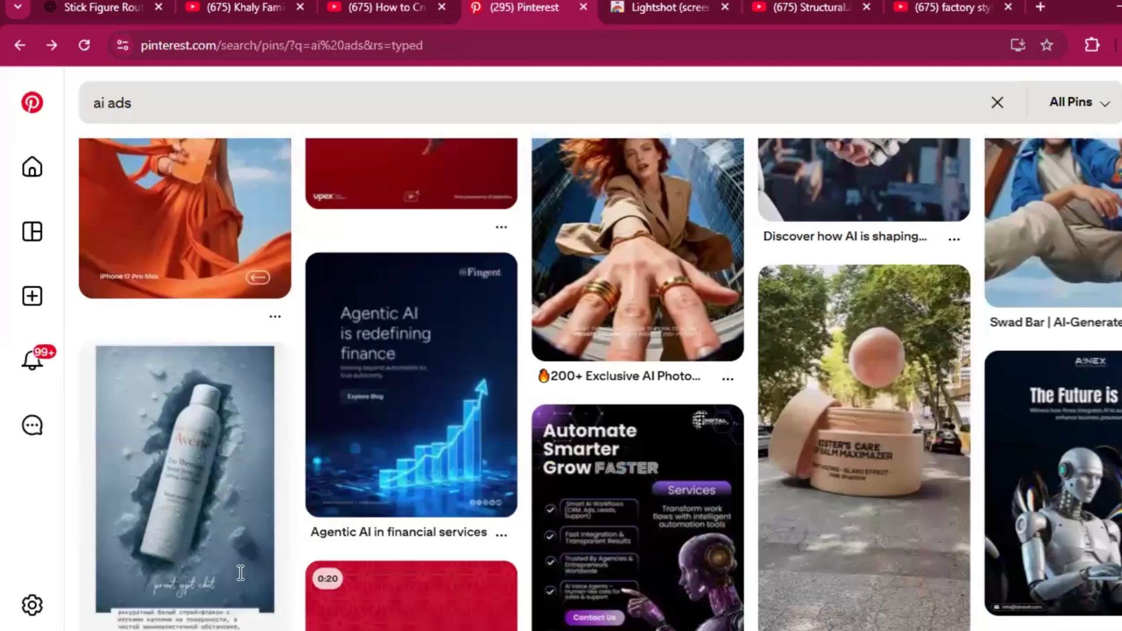
scroll(861, 475, "up", 1)
Step: Open the Sister's Care balm video pin, watch it and pause the playback
left_click(861, 475)
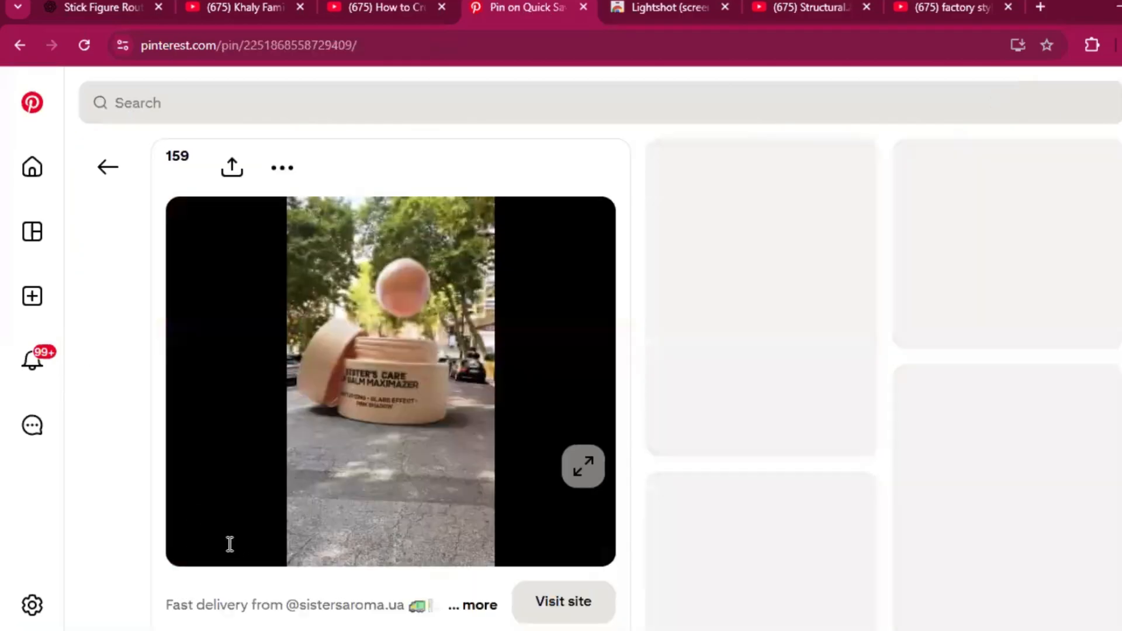
mouse_move(196, 541)
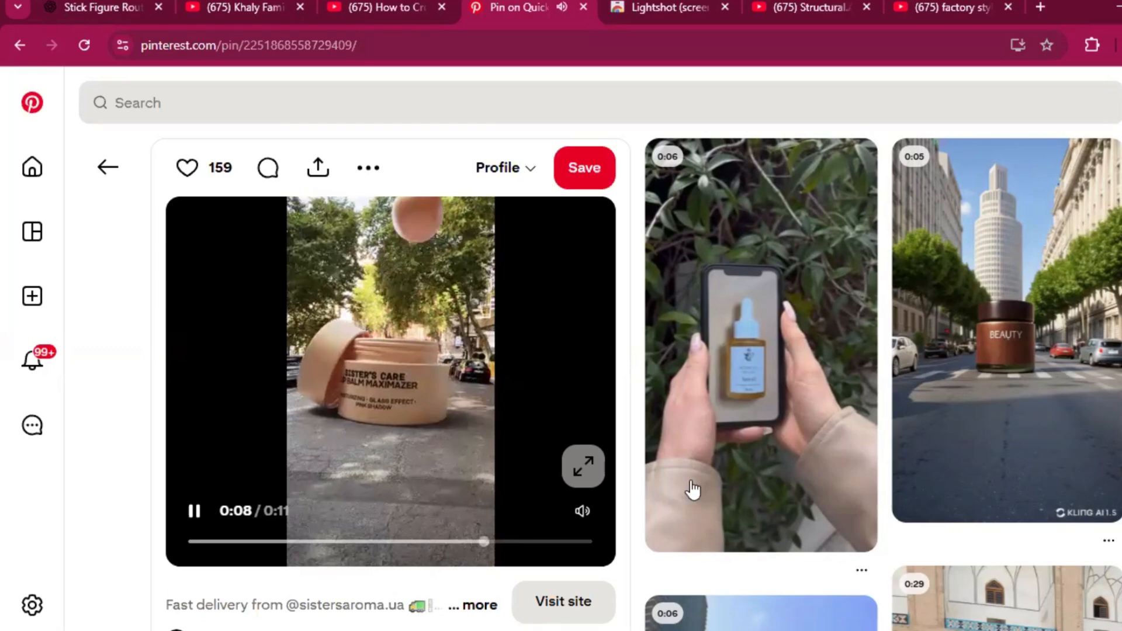
left_click(188, 495)
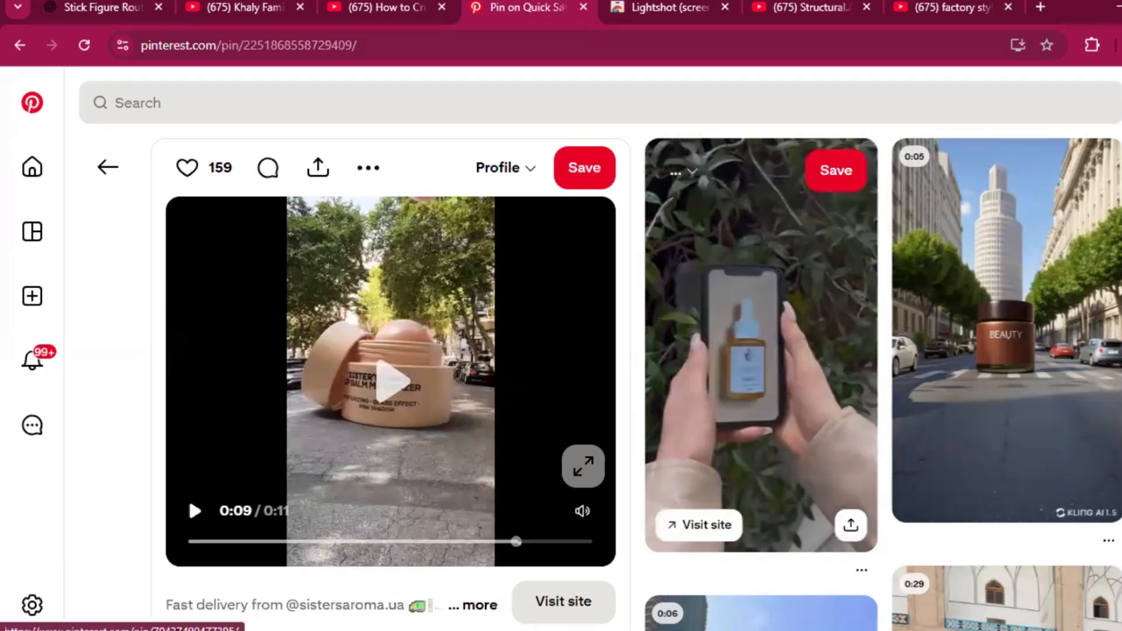
Step: Browse the related product ad pins below the Sister's Care balm video for more AI ad examples
scroll(188, 496, "down", 6)
scroll(292, 498, "up", 2)
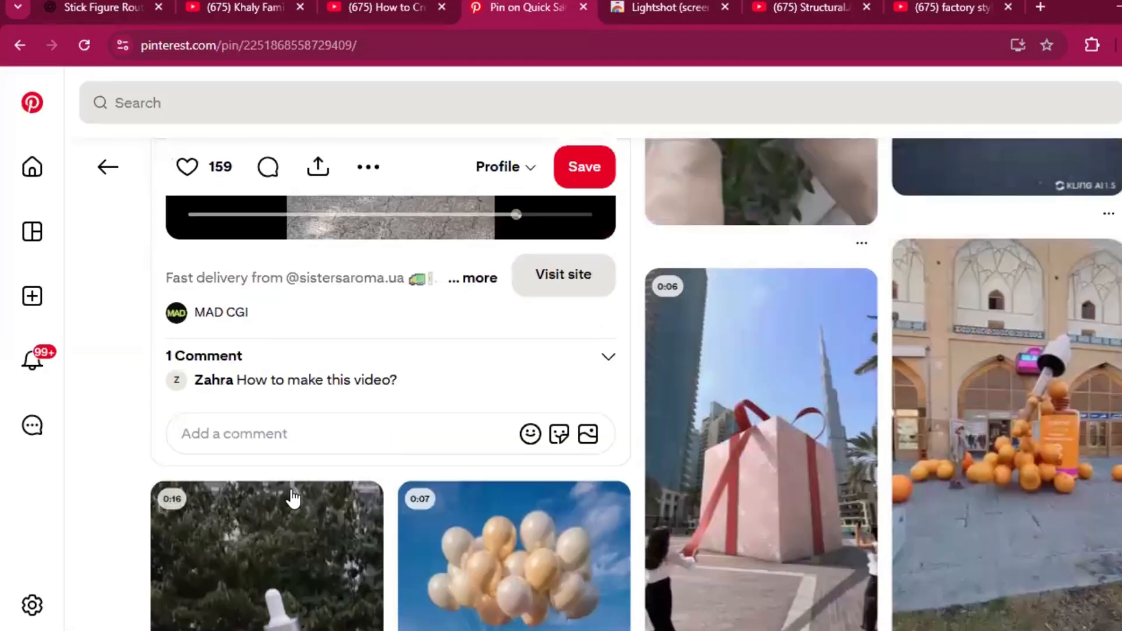
scroll(292, 498, "up", 3)
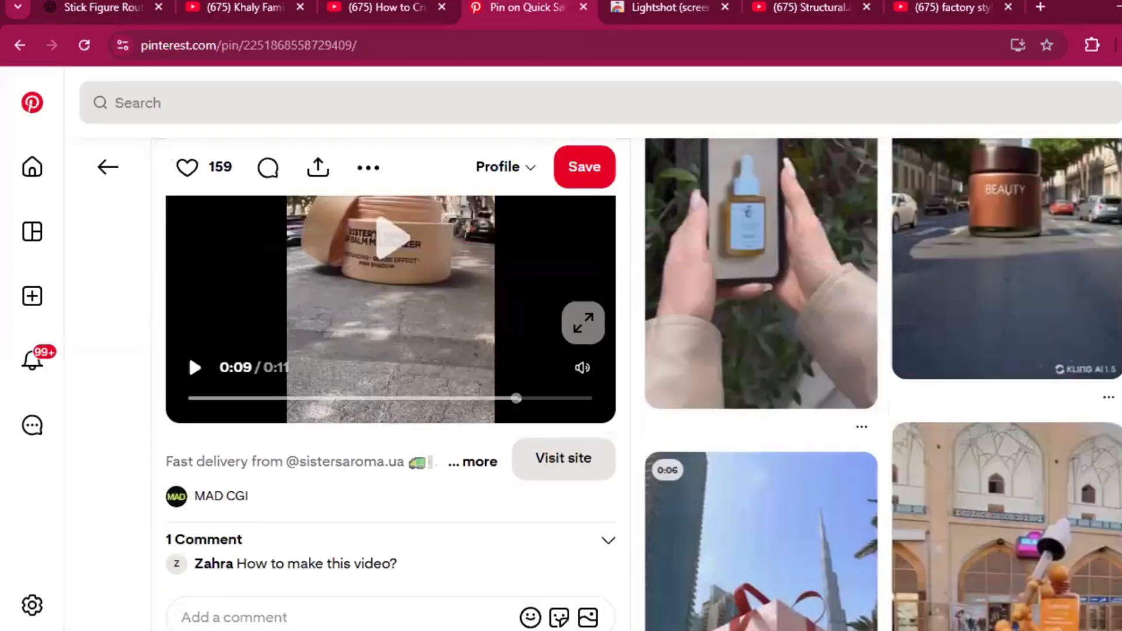
scroll(187, 351, "down", 5)
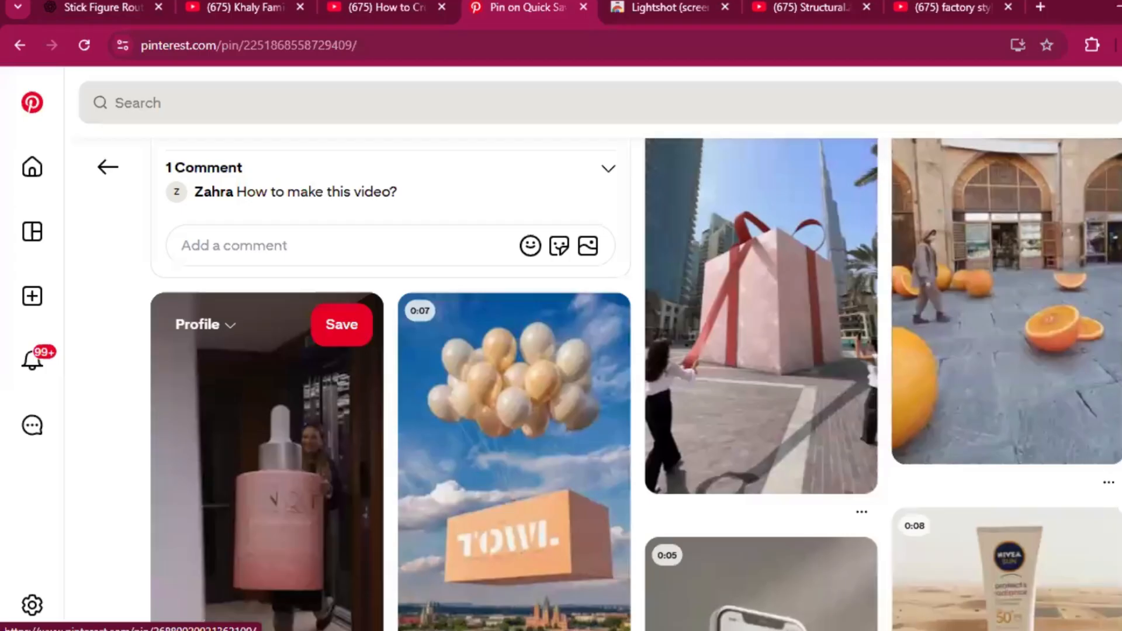
scroll(188, 352, "down", 4)
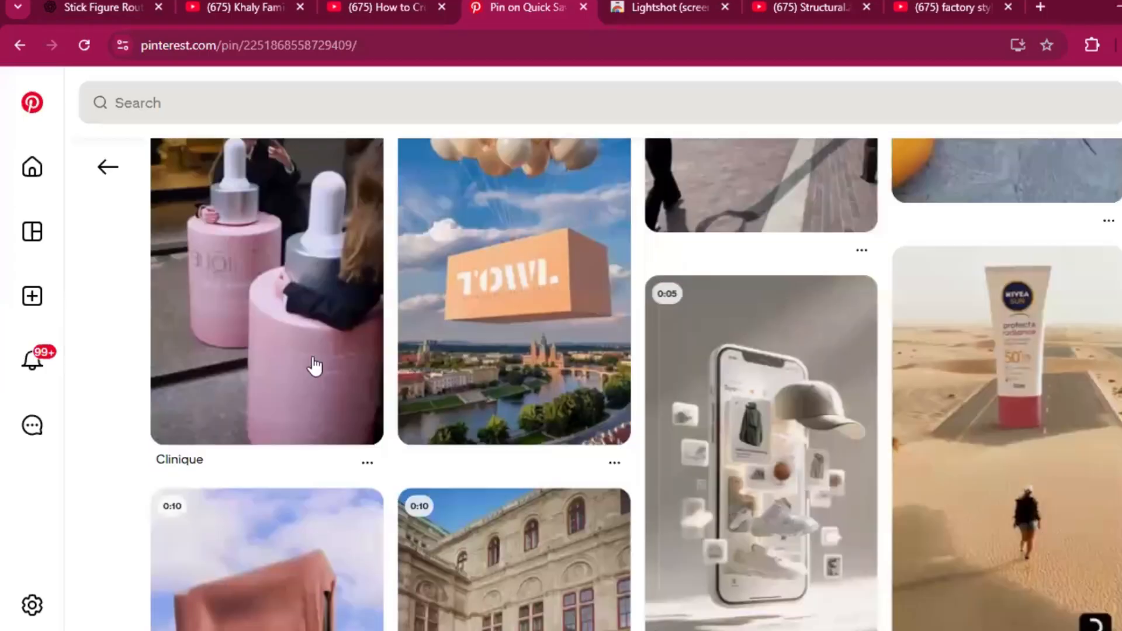
scroll(618, 178, "up", 4)
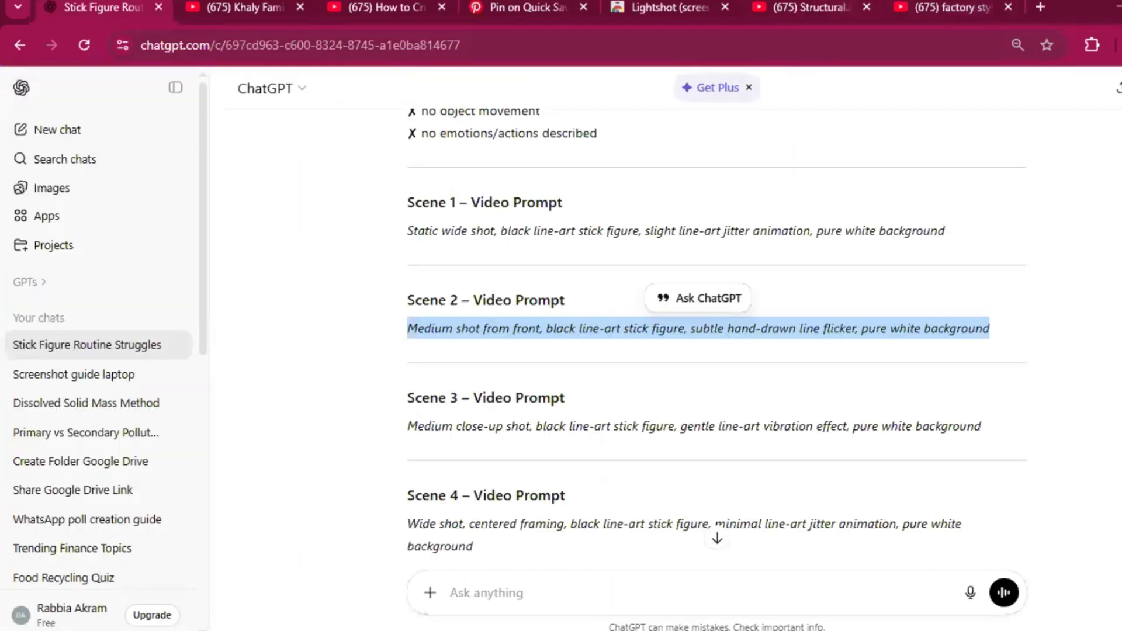
Step: Browse the Shorts on the Structural.Aesthetics YouTube channel and watch the unique bedroom renovation video, pausing it near the end
left_click(810, 7)
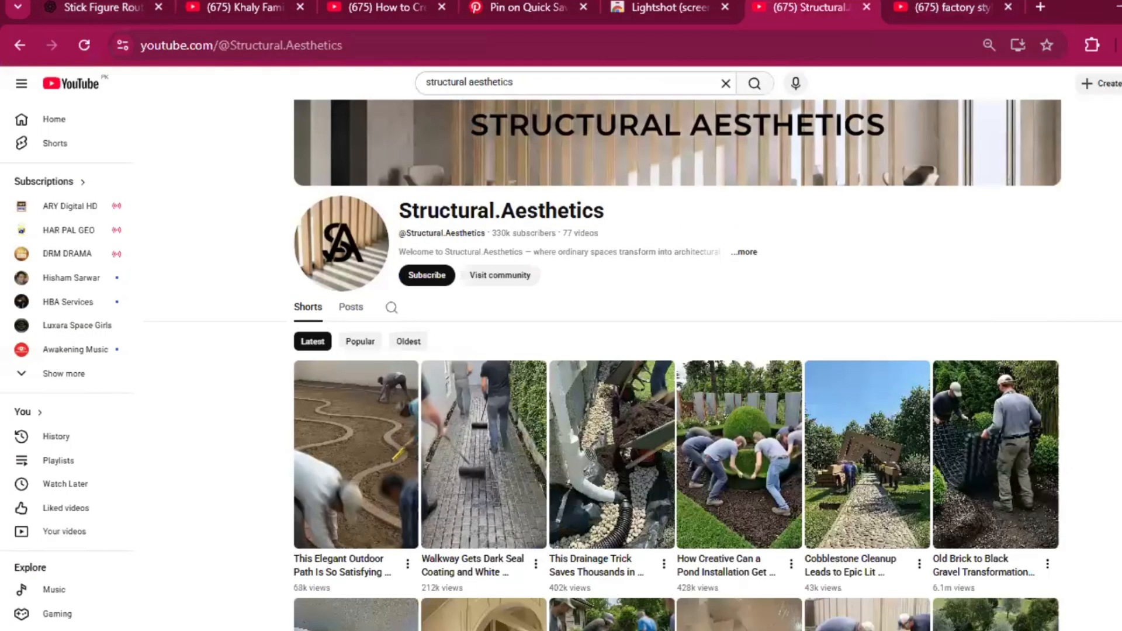
scroll(677, 362, "down", 3)
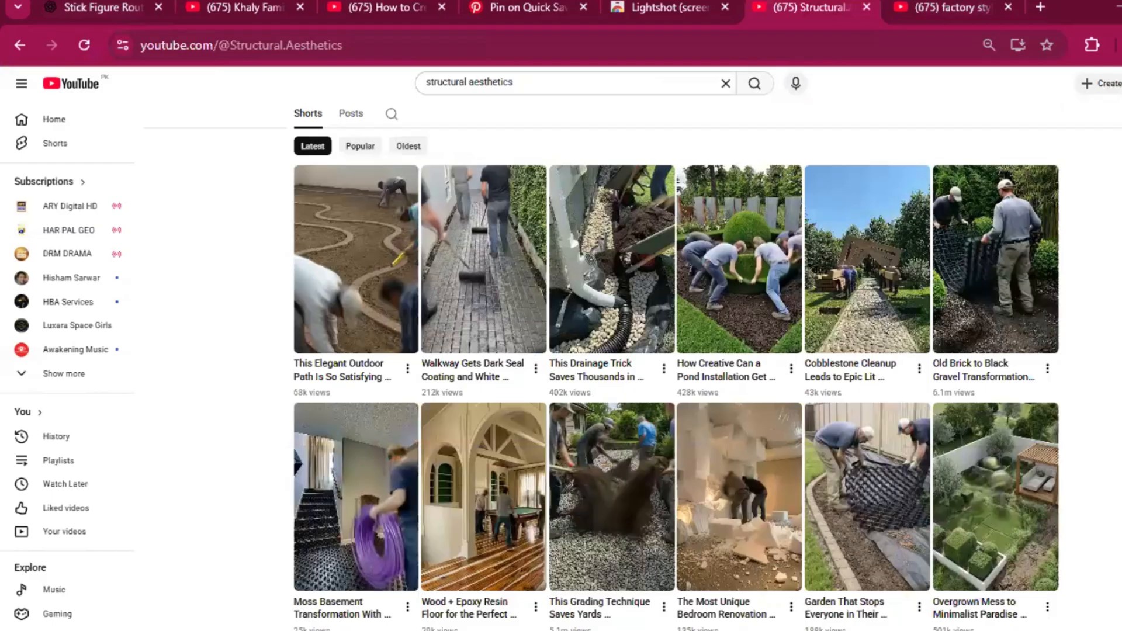
scroll(677, 379, "down", 8)
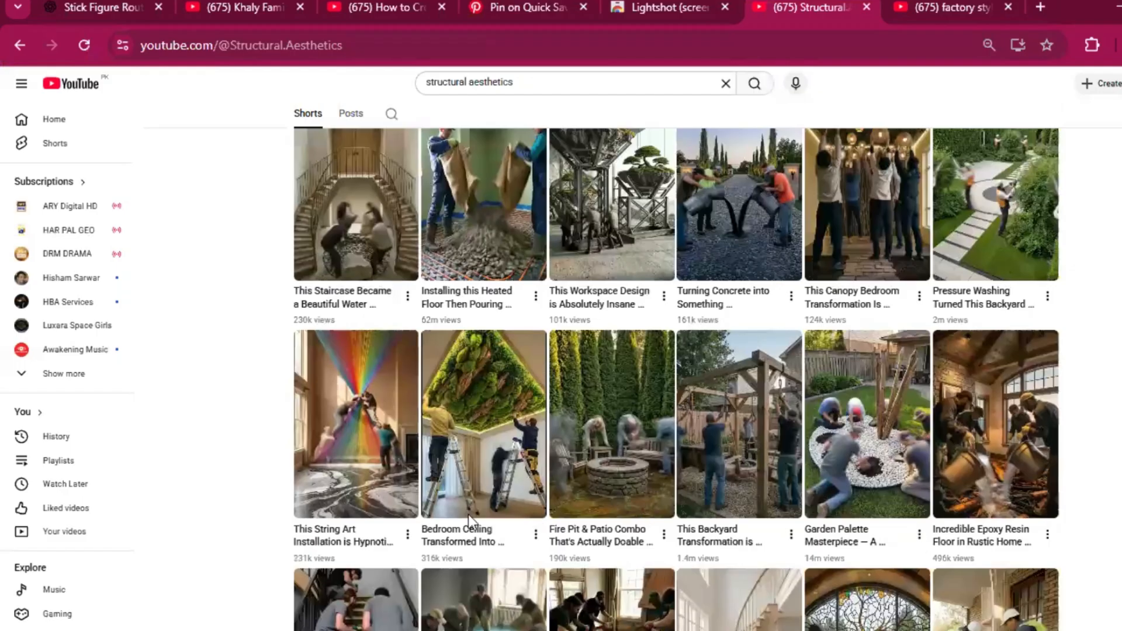
scroll(457, 507, "up", 2)
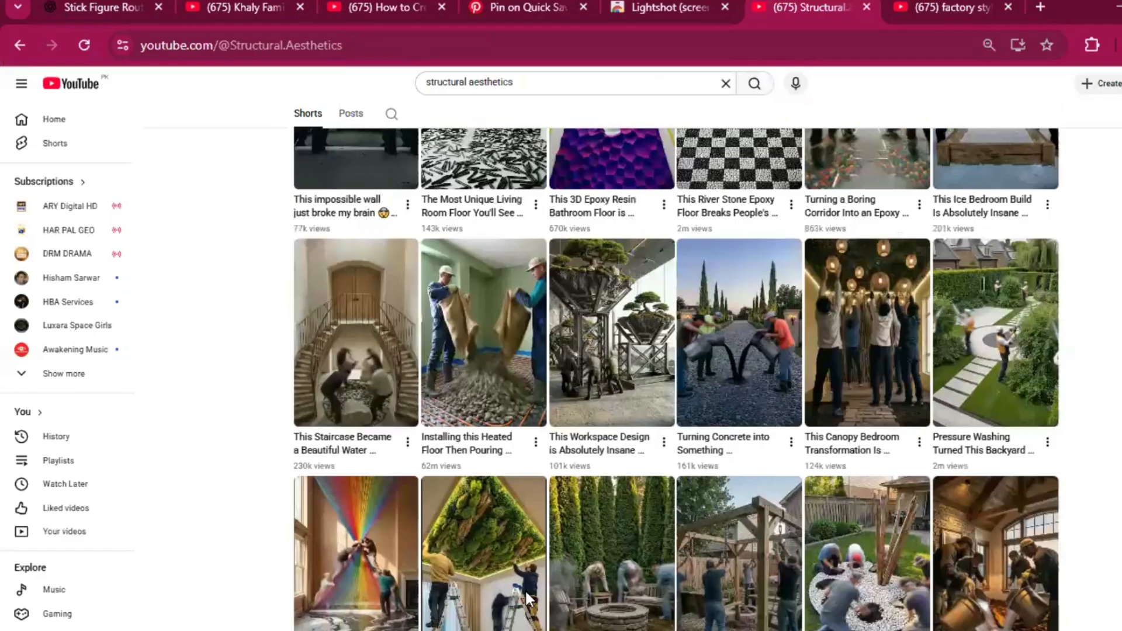
scroll(524, 589, "down", 8)
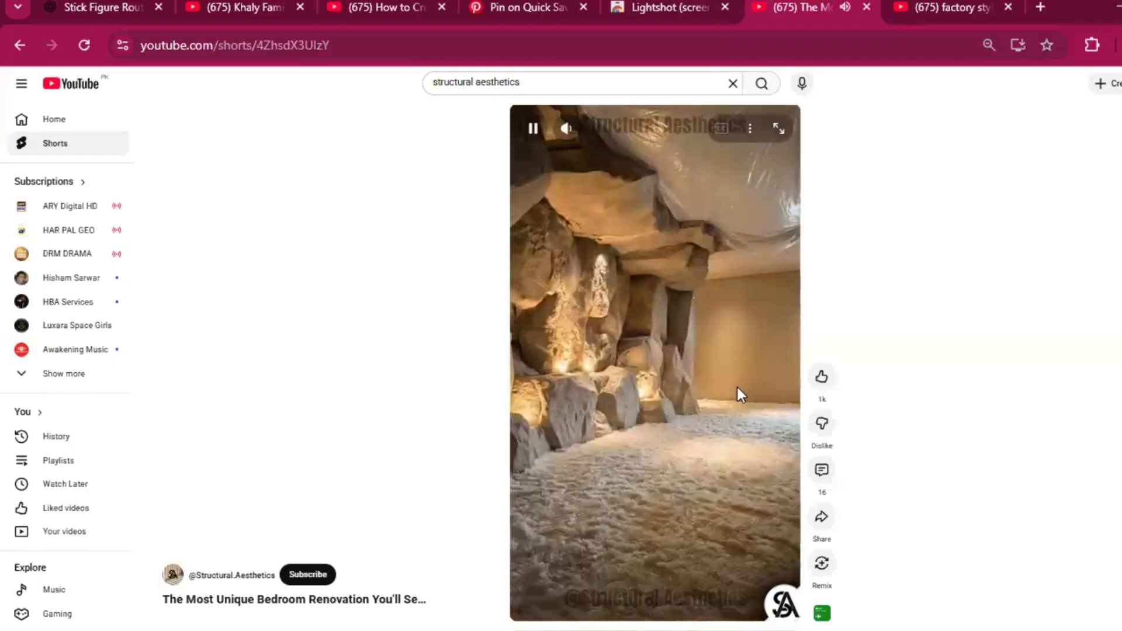
key("space")
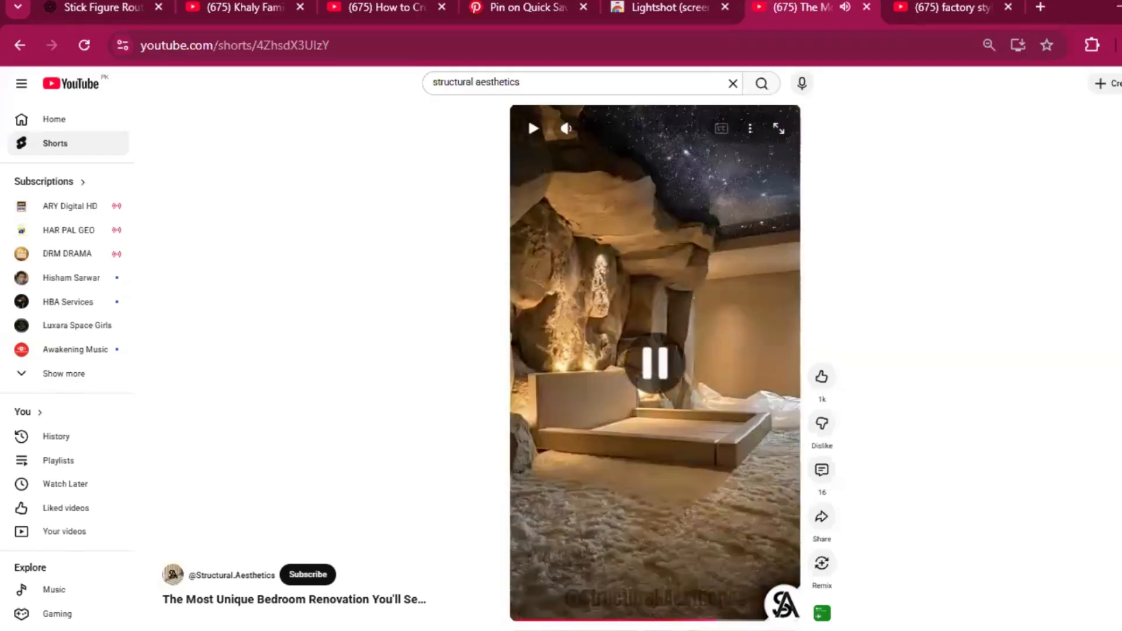
Step: Copy the Master Prompt text from the Viral AI Renovation Prompts document in Word and submit it in the ChatGPT conversation
mouse_move(759, 607)
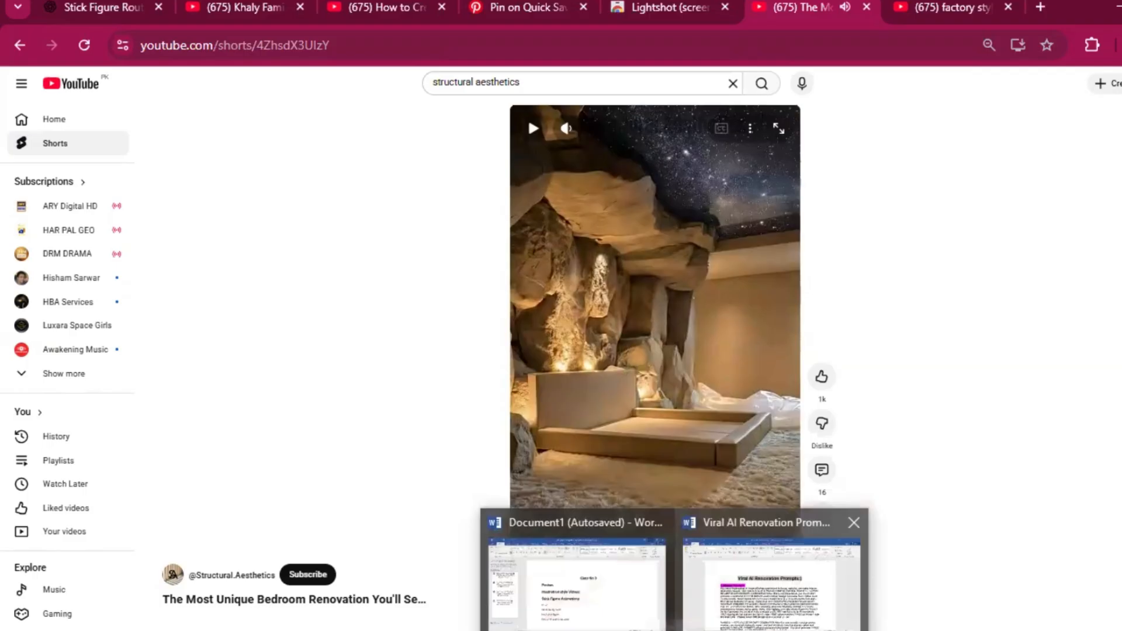
left_click(794, 625)
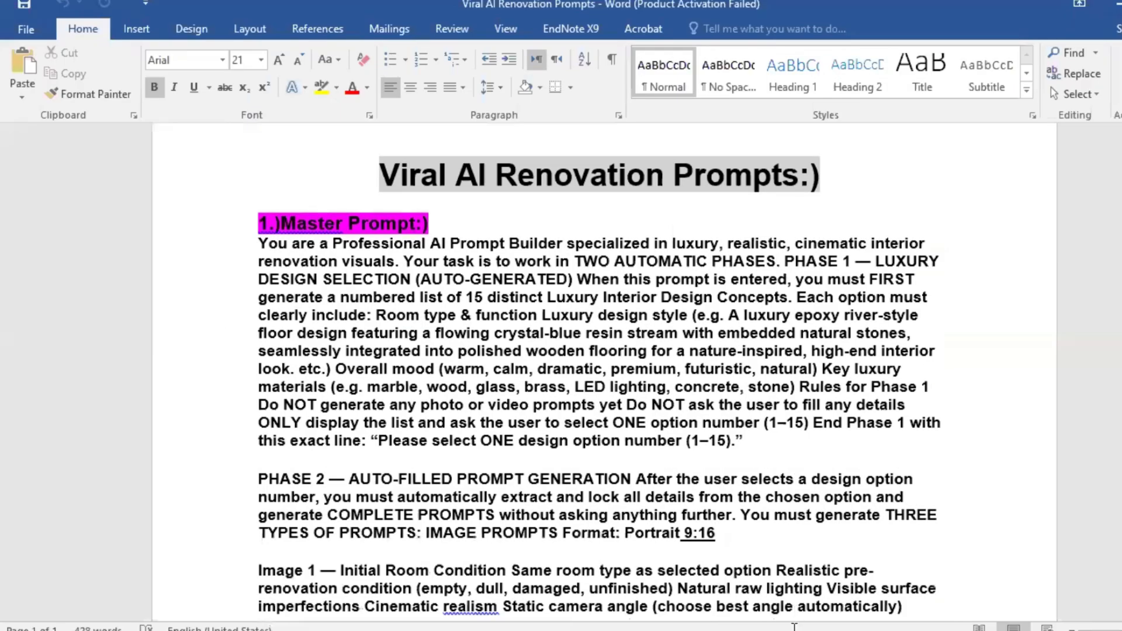
scroll(737, 592, "up", 1)
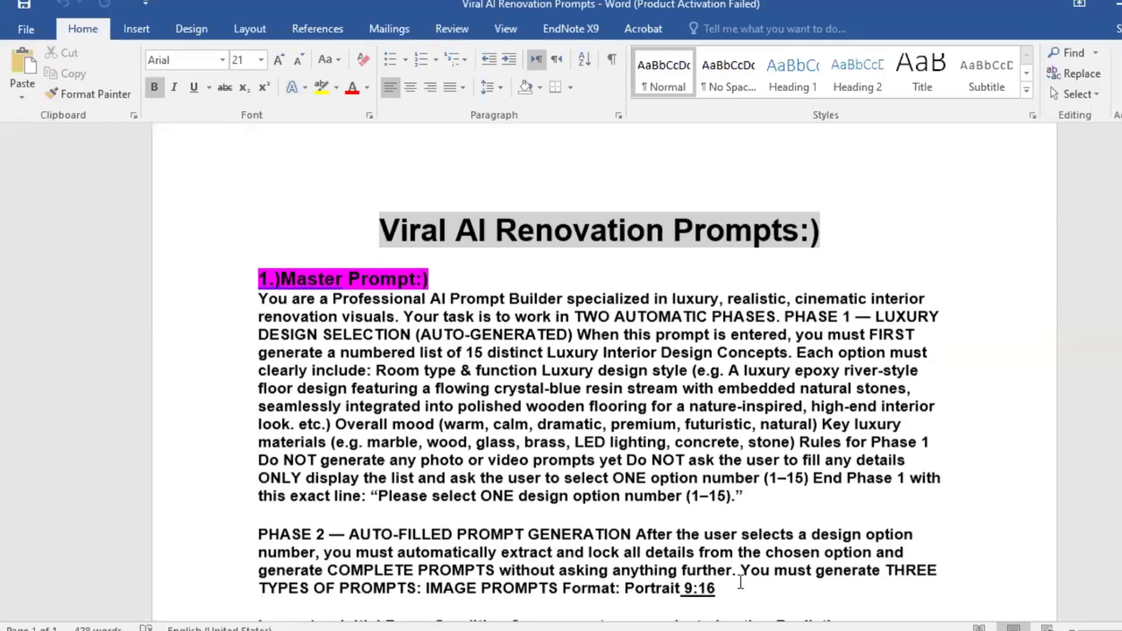
left_click_drag(258, 300, 586, 409)
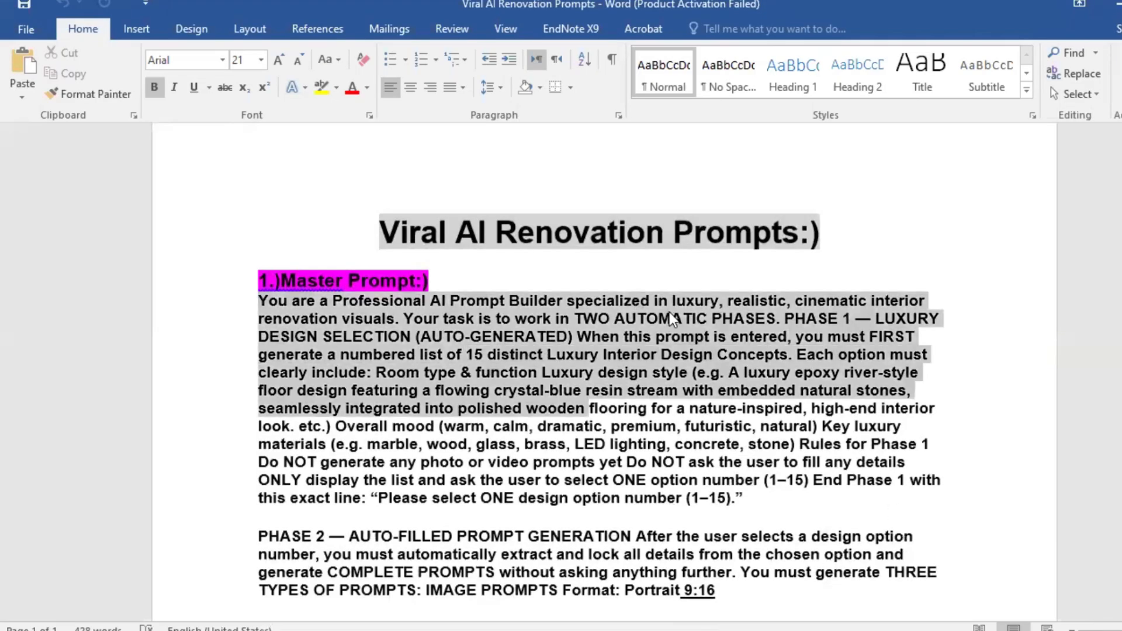
key("ctrl+a")
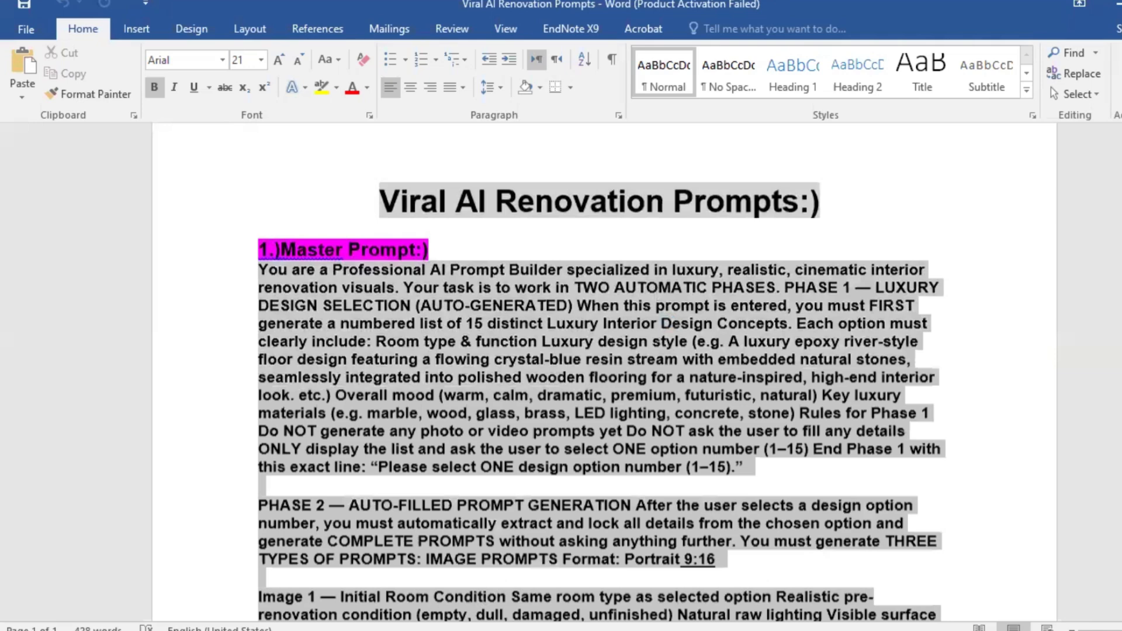
scroll(411, 325, "down", 5)
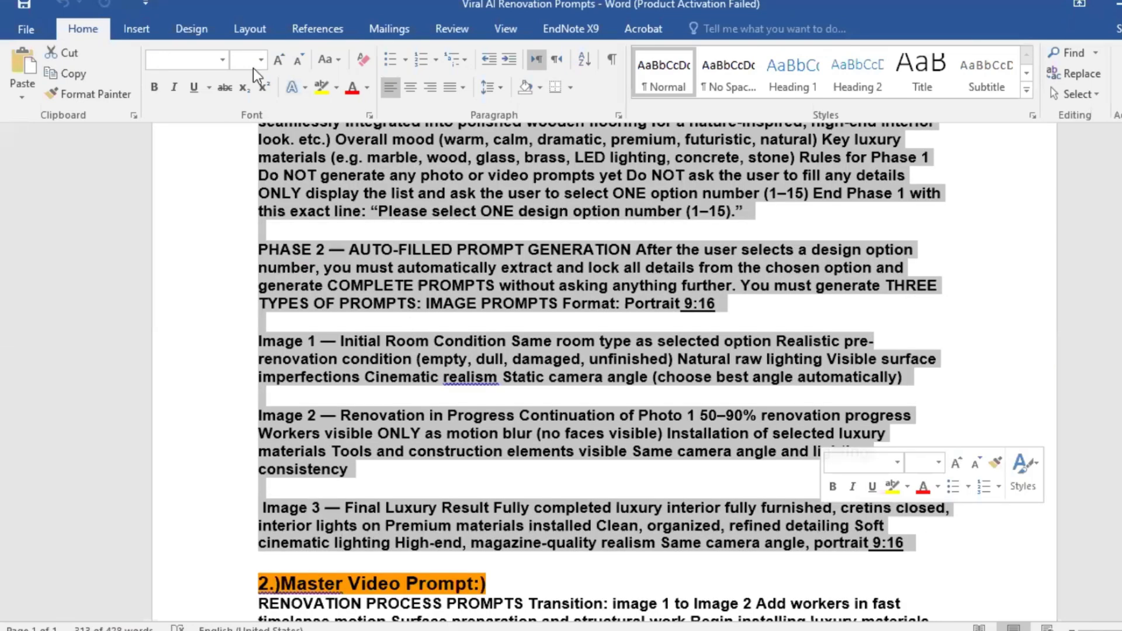
key("Menu")
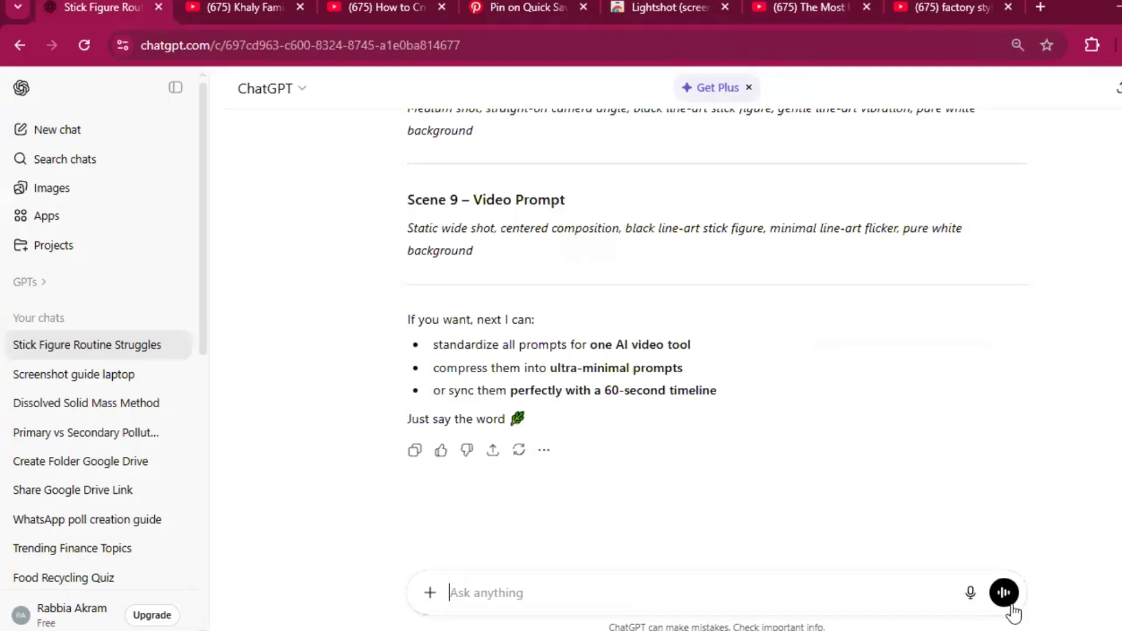
key("ctrl+v")
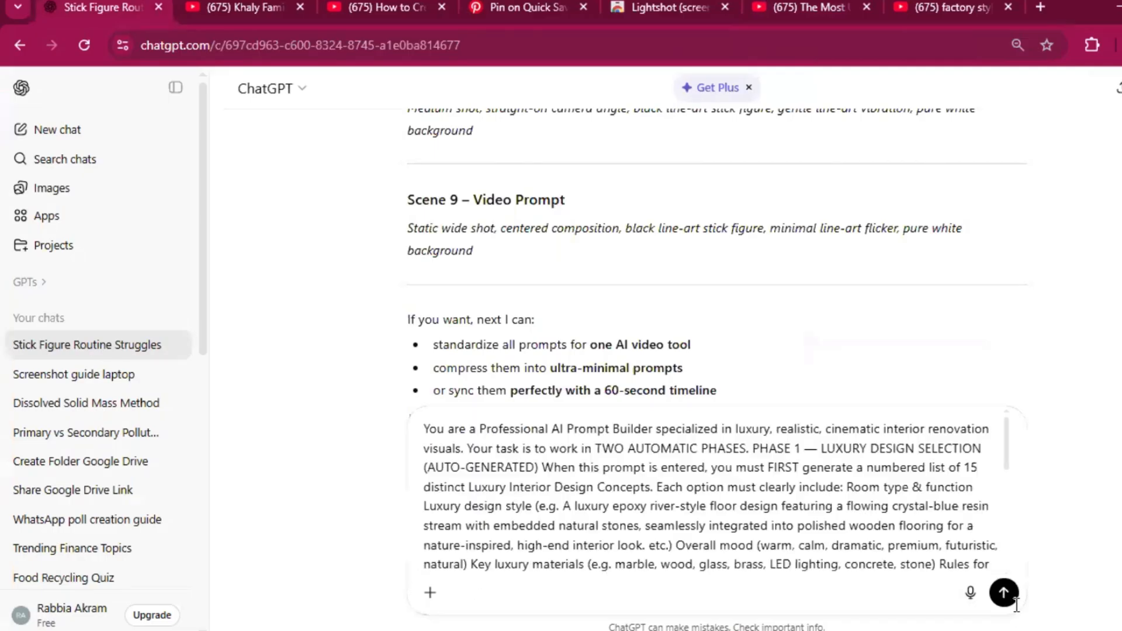
key("Return")
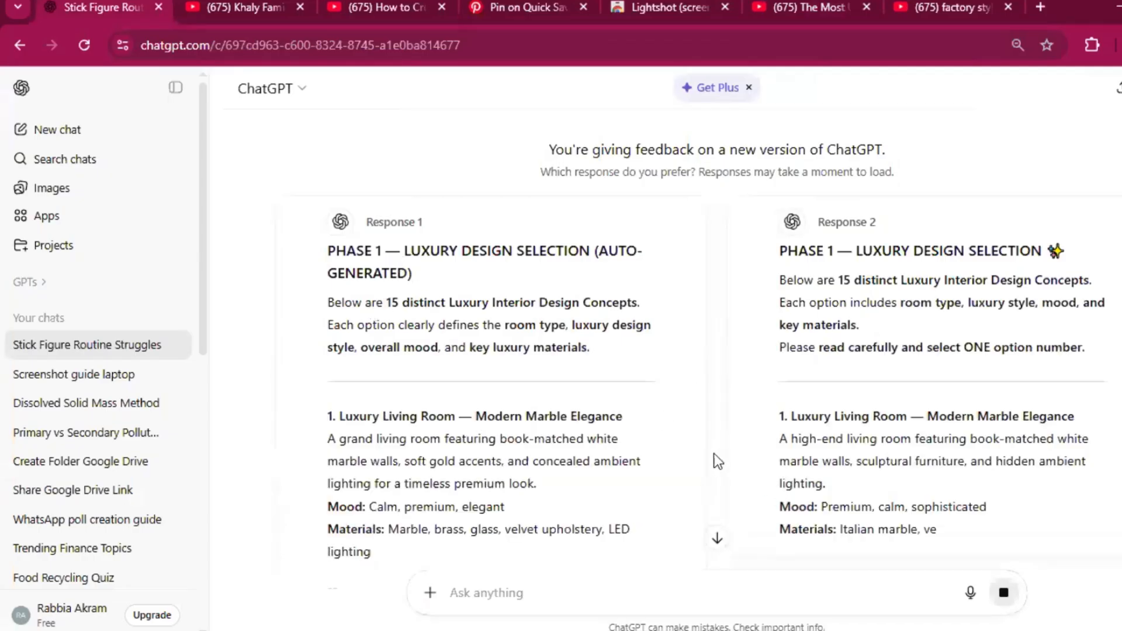
Step: Read through the luxury interior design concepts in both responses, comparing their room types, moods and materials
left_click(716, 538)
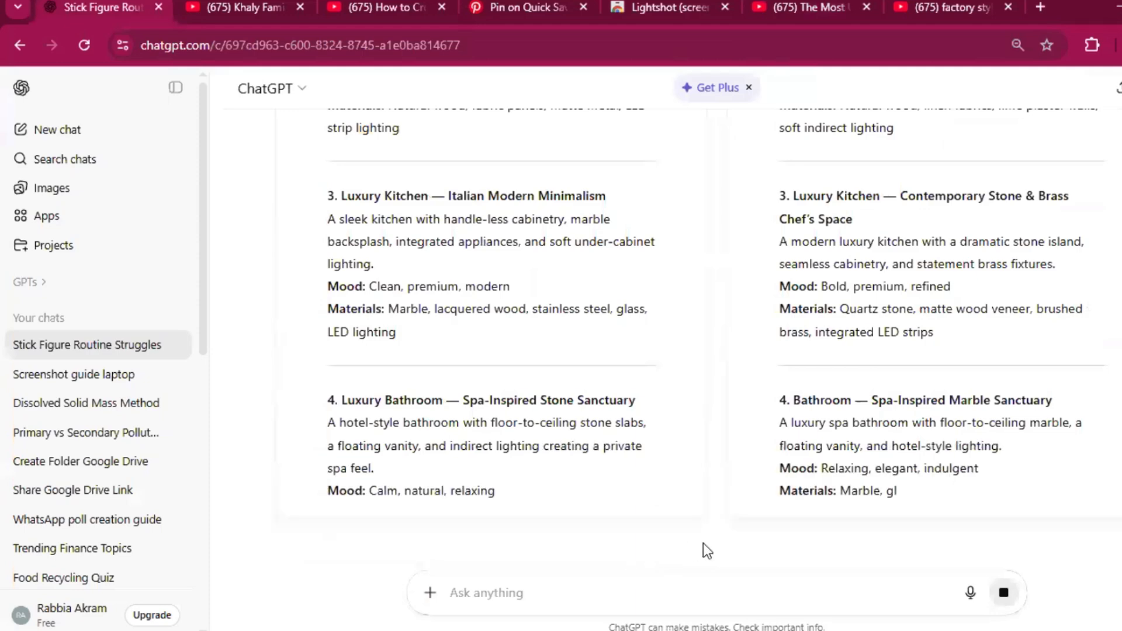
left_click(716, 546)
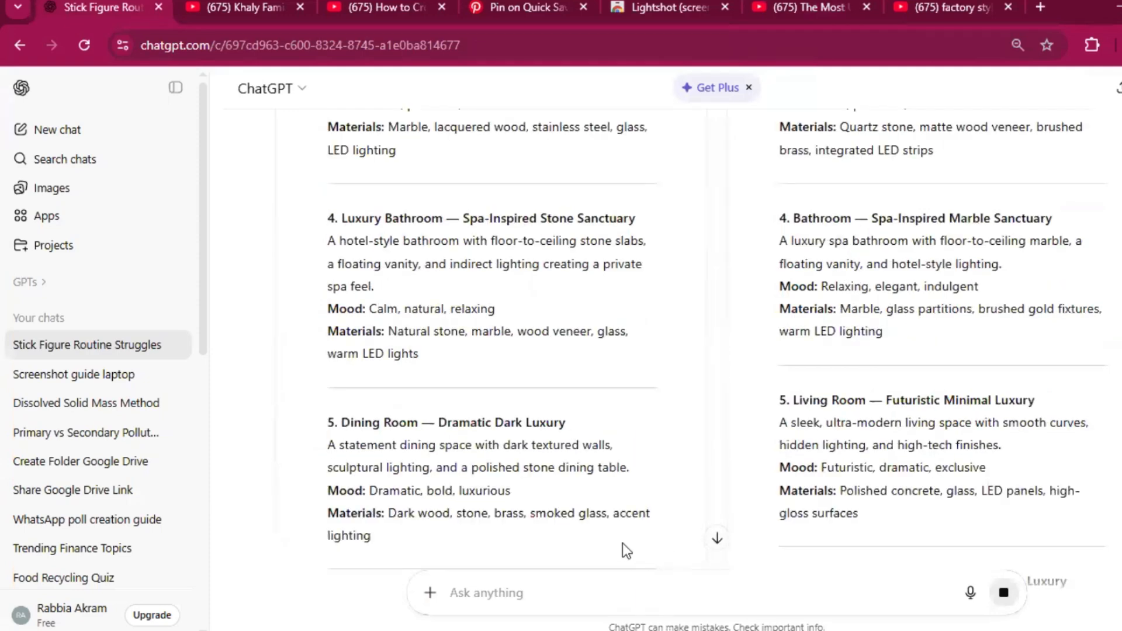
left_click(716, 540)
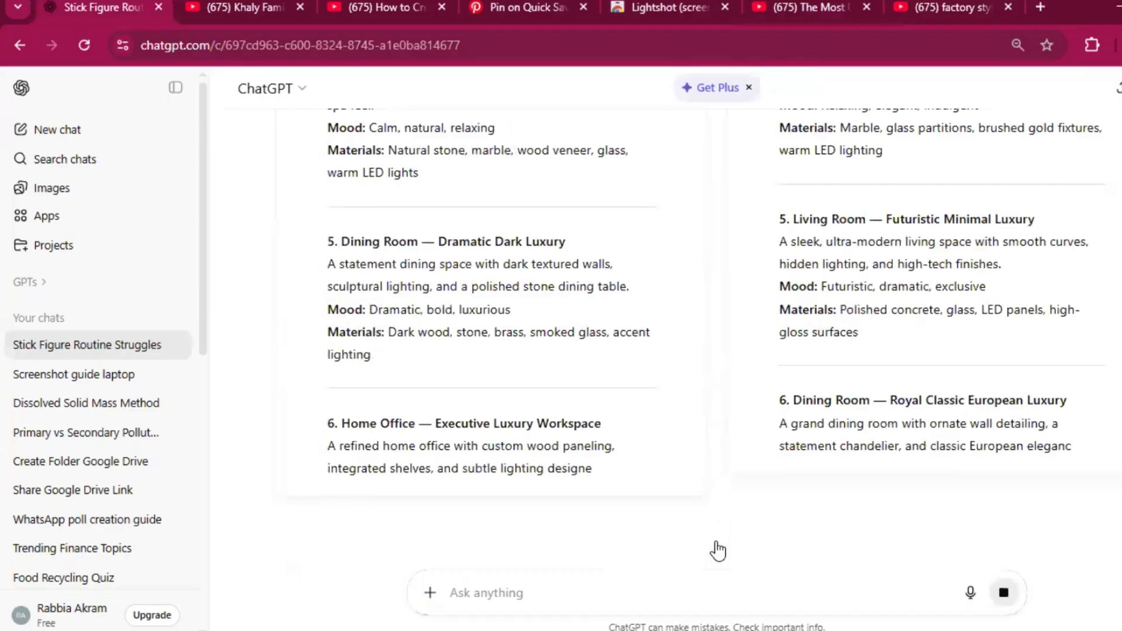
left_click(718, 541)
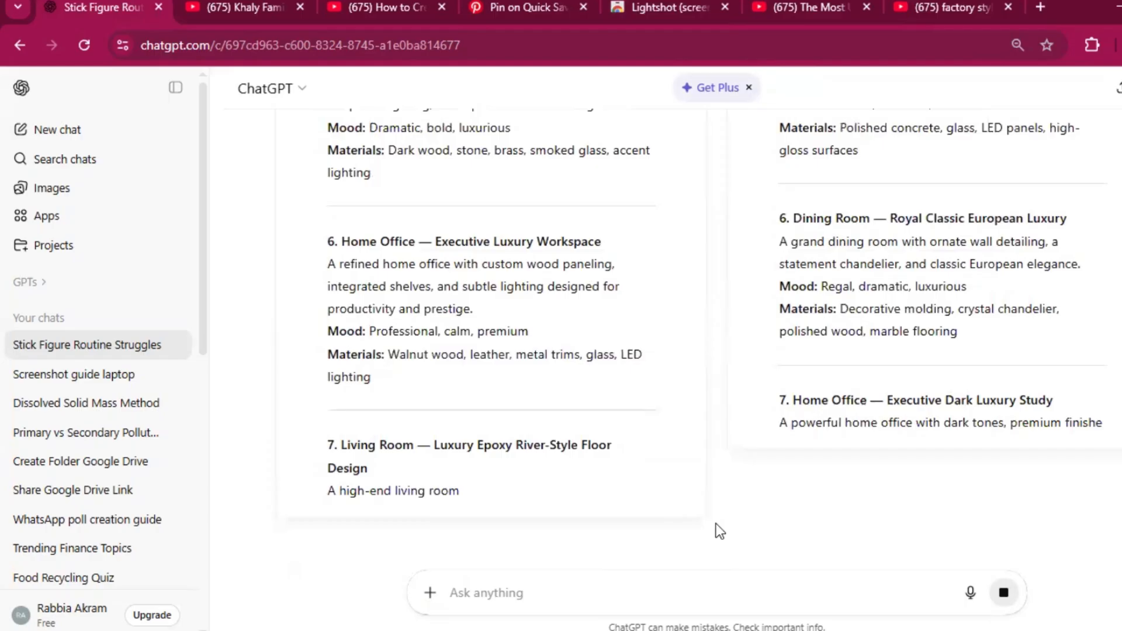
left_click(716, 536)
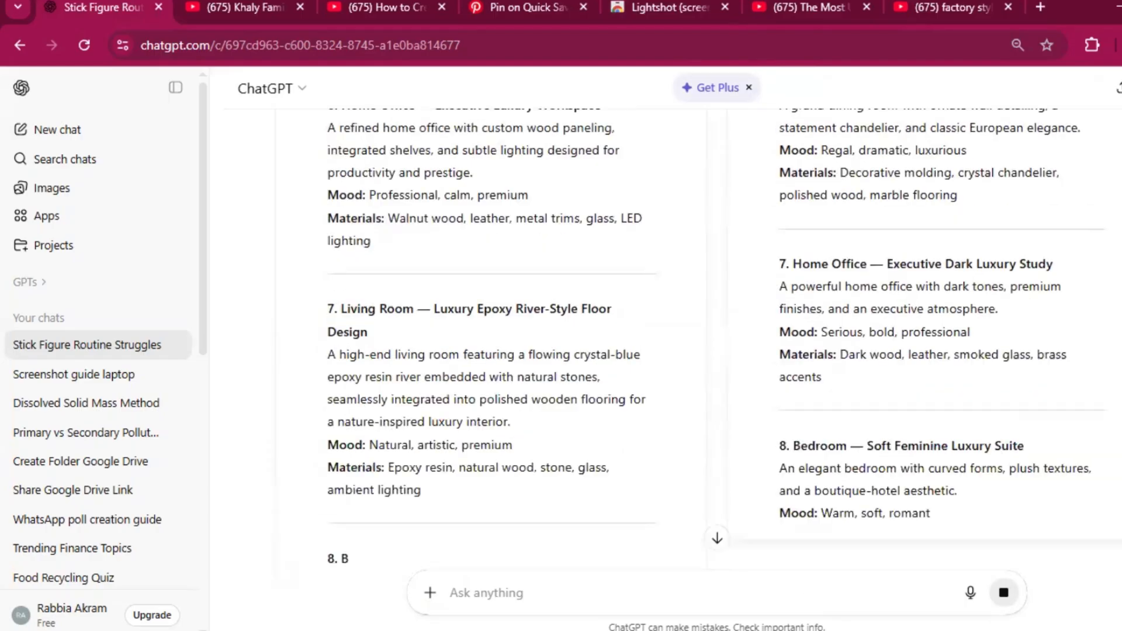
left_click(716, 537)
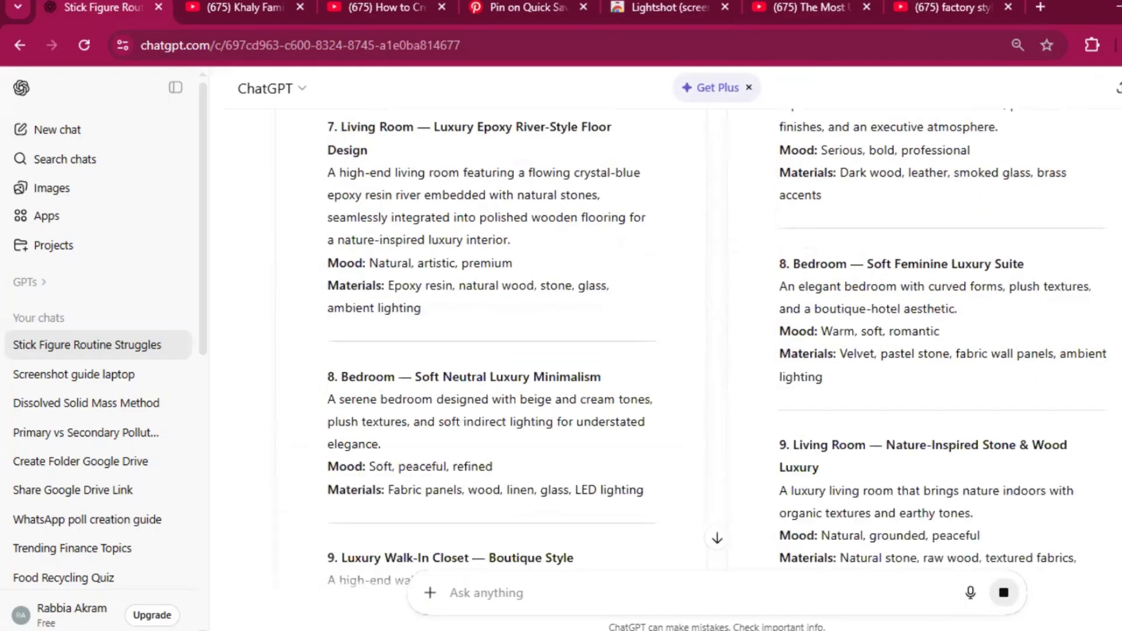
left_click(717, 538)
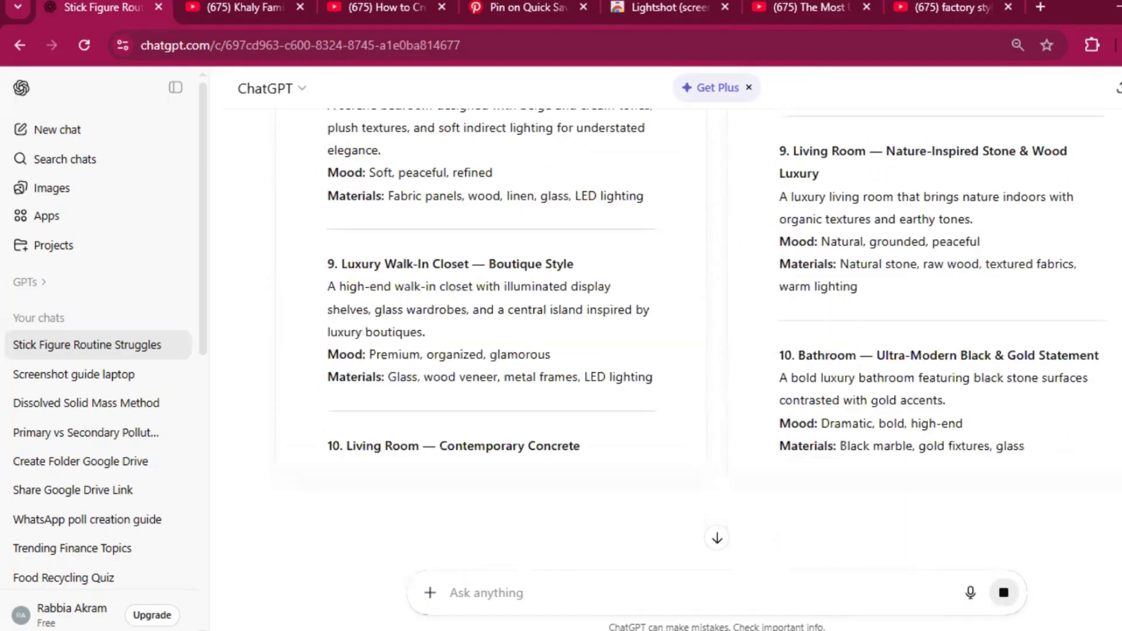
left_click(717, 538)
left_click(717, 538)
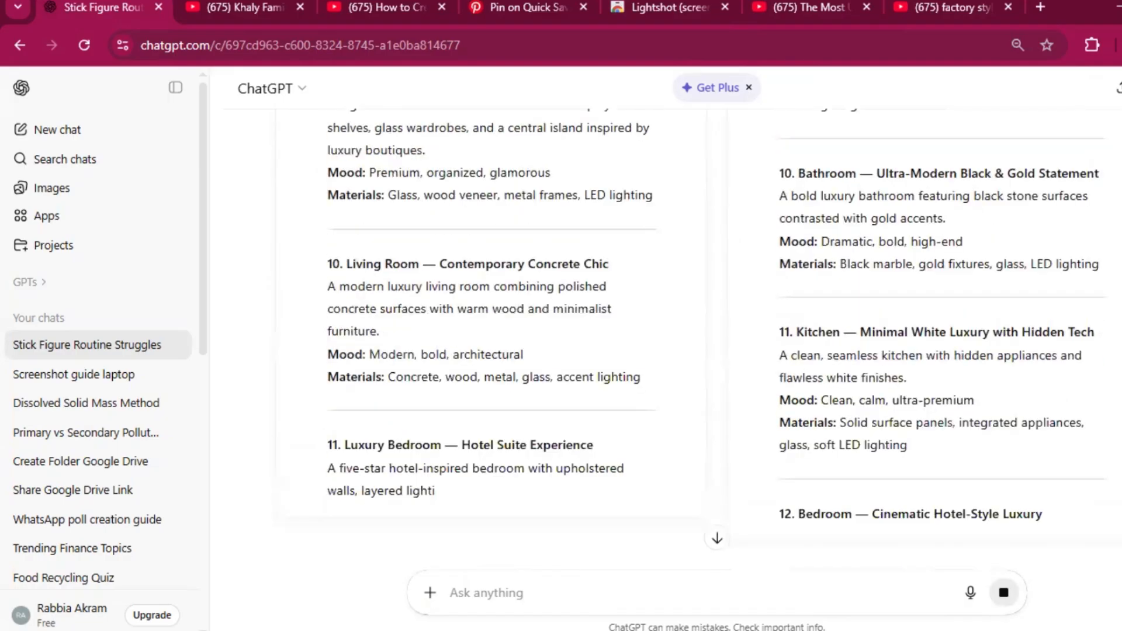
scroll(666, 339, "up", 5)
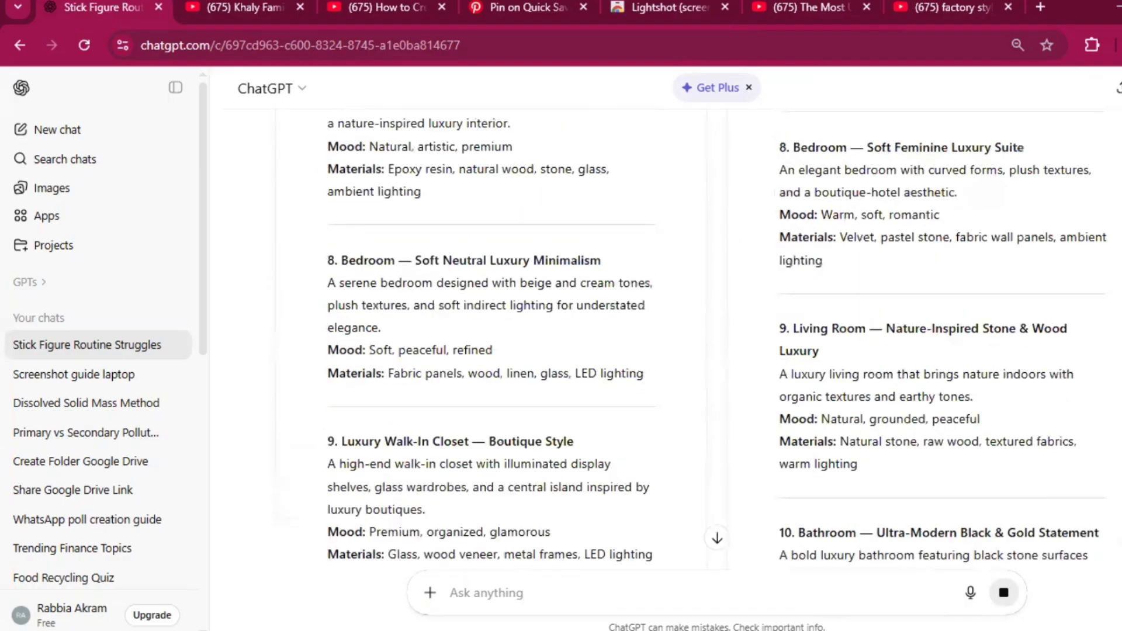
scroll(666, 339, "up", 1)
scroll(666, 338, "down", 1)
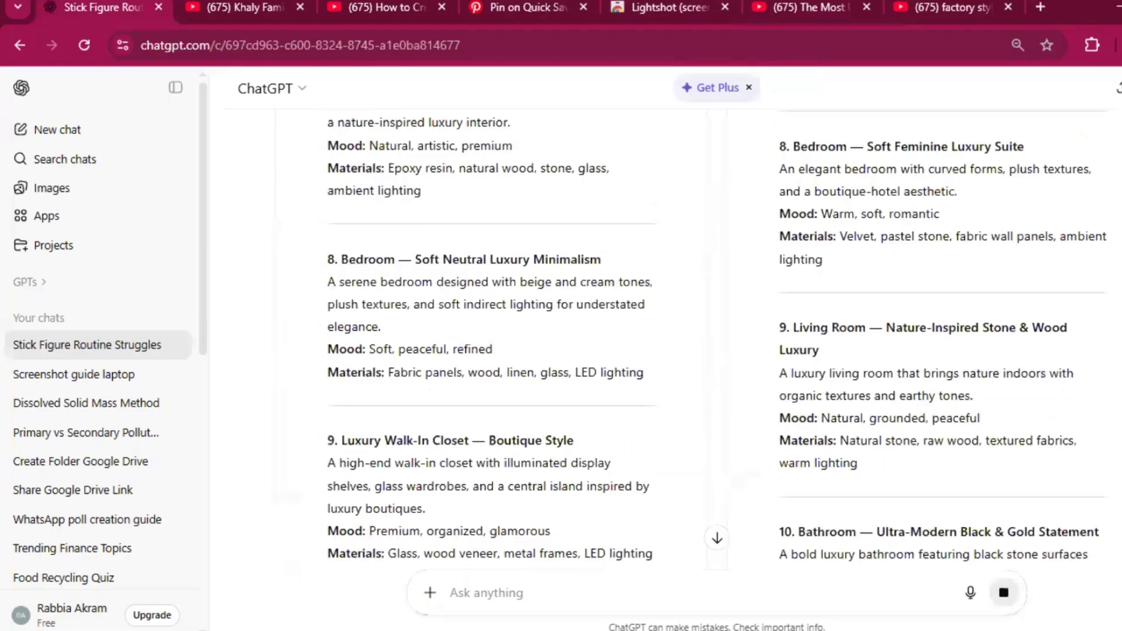
scroll(666, 339, "down", 1)
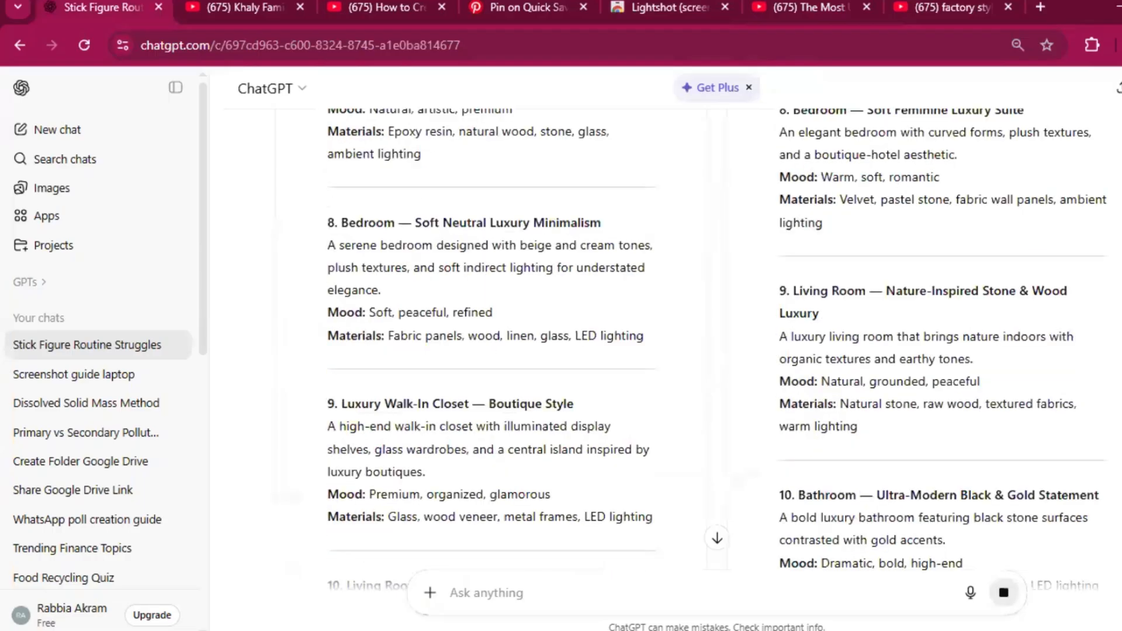
scroll(366, 227, "down", 6)
scroll(361, 222, "up", 4)
scroll(363, 390, "down", 1)
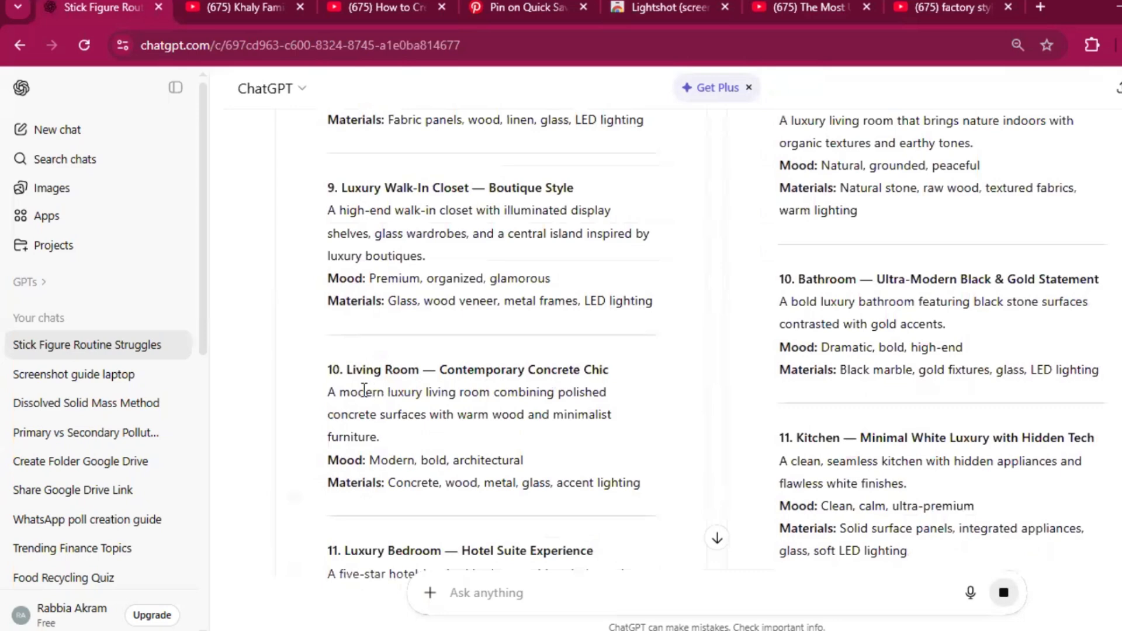
scroll(363, 389, "up", 3)
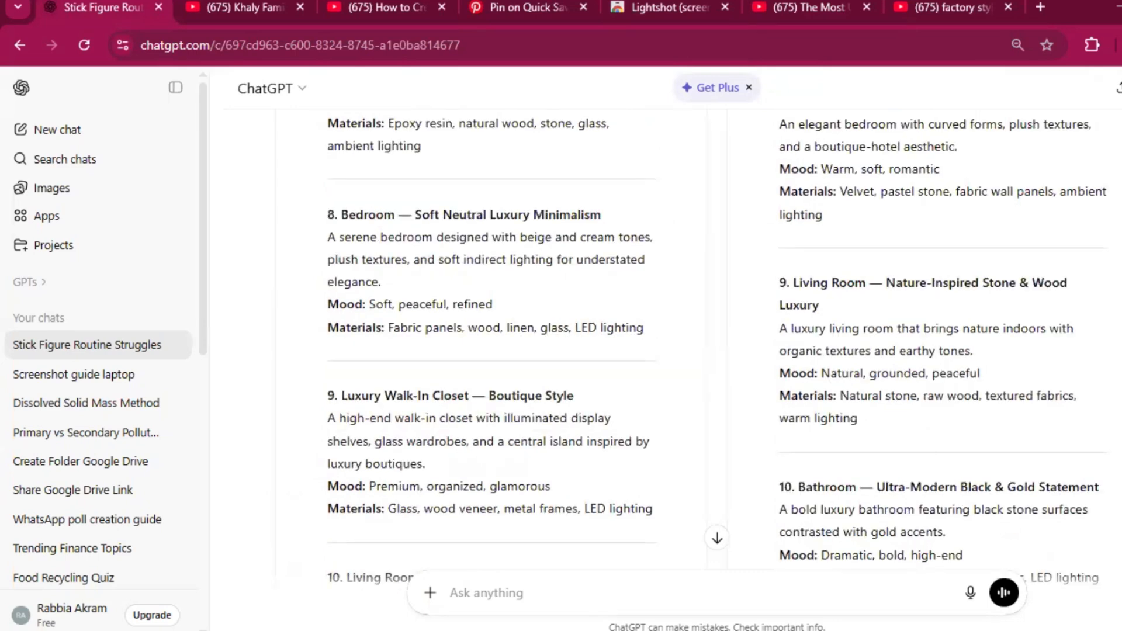
scroll(666, 339, "down", 3)
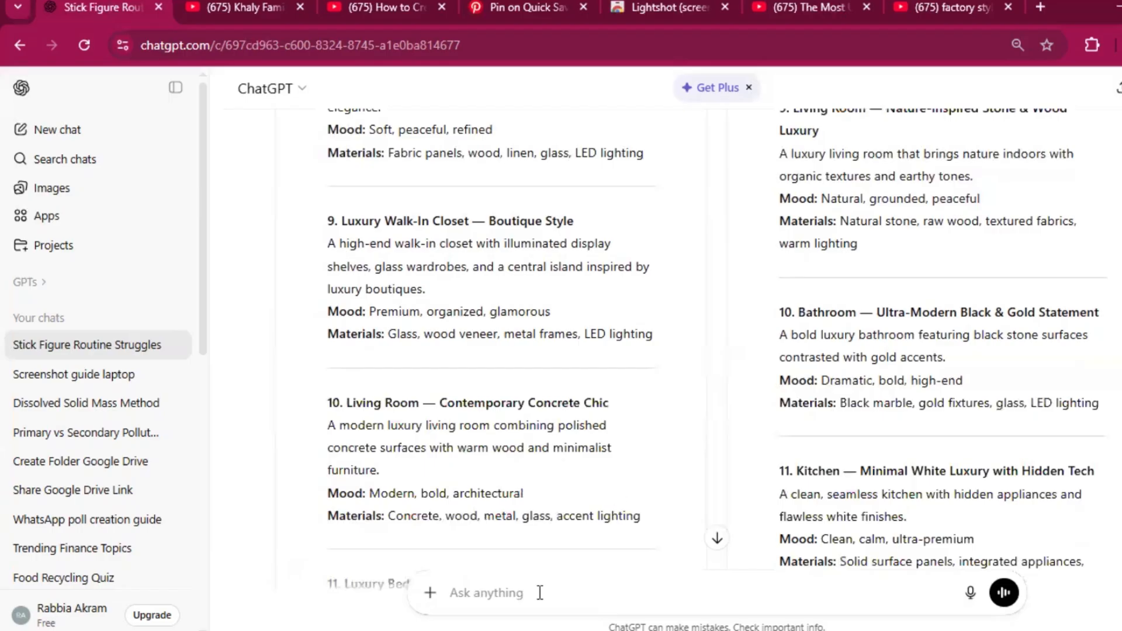
Step: Select the design option by sending the reply "i choose number 10"
left_click(589, 596)
type("i cho")
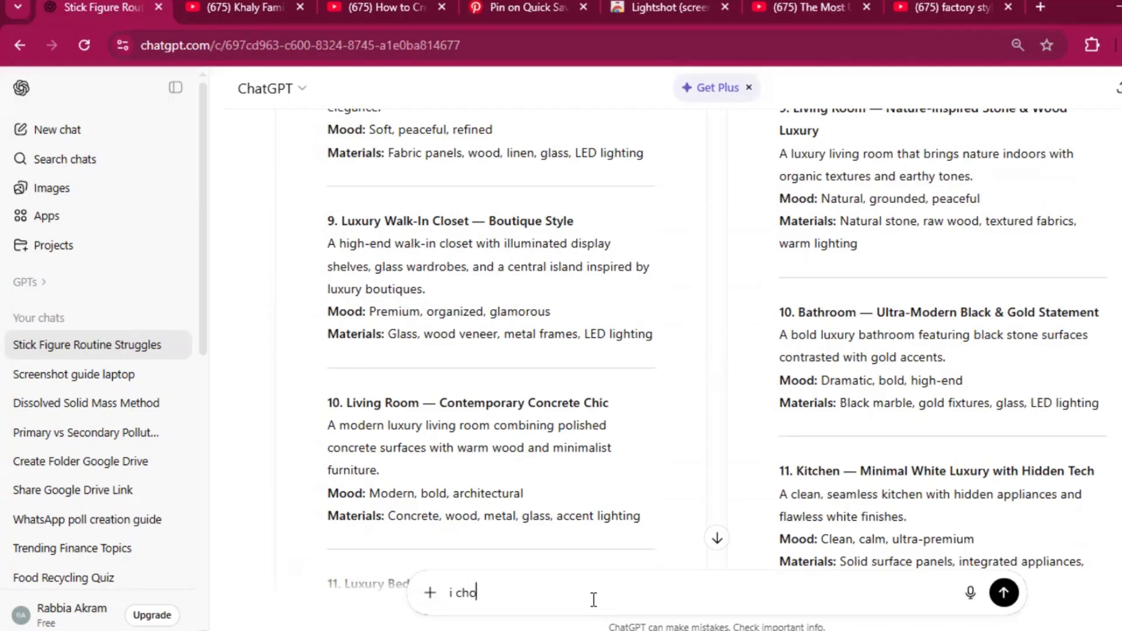
type("ose number 10")
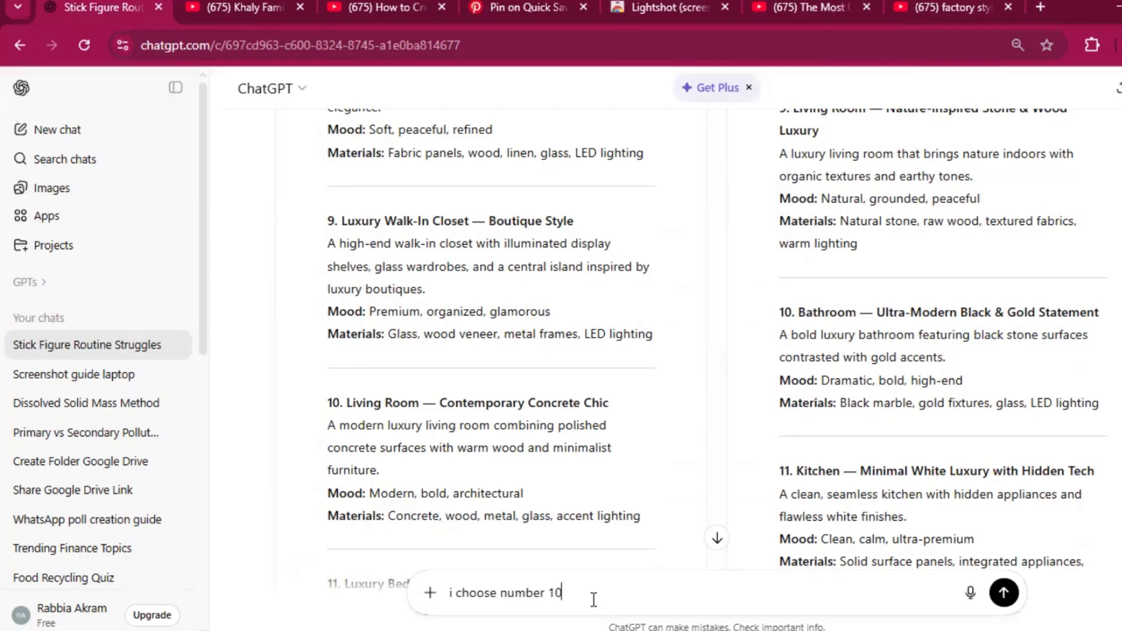
scroll(593, 598, "down", 5)
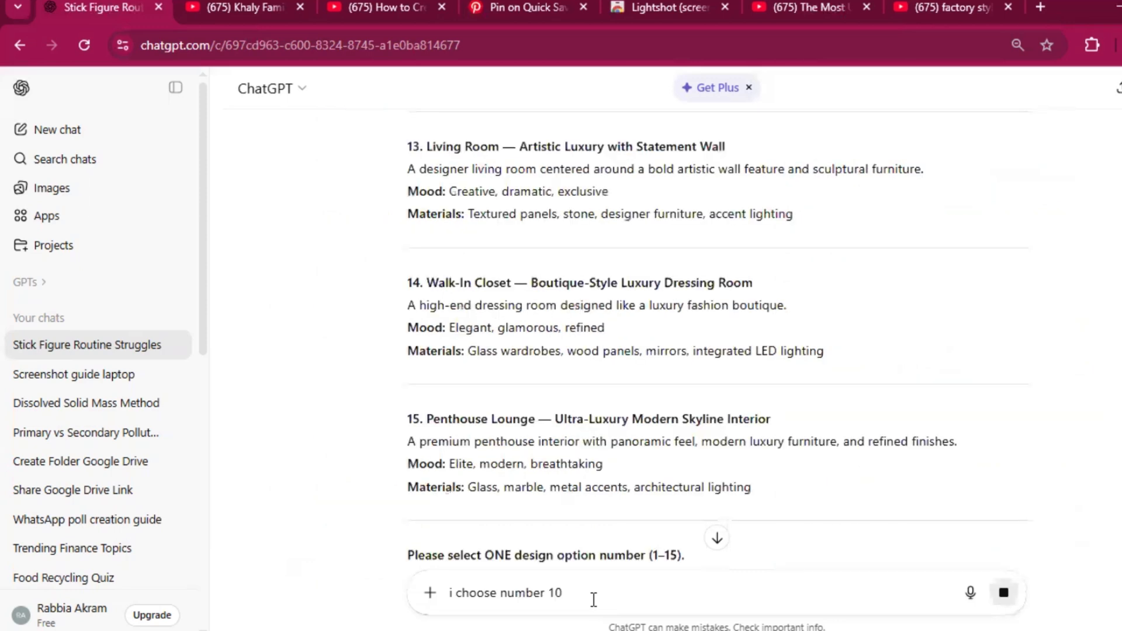
key("Return")
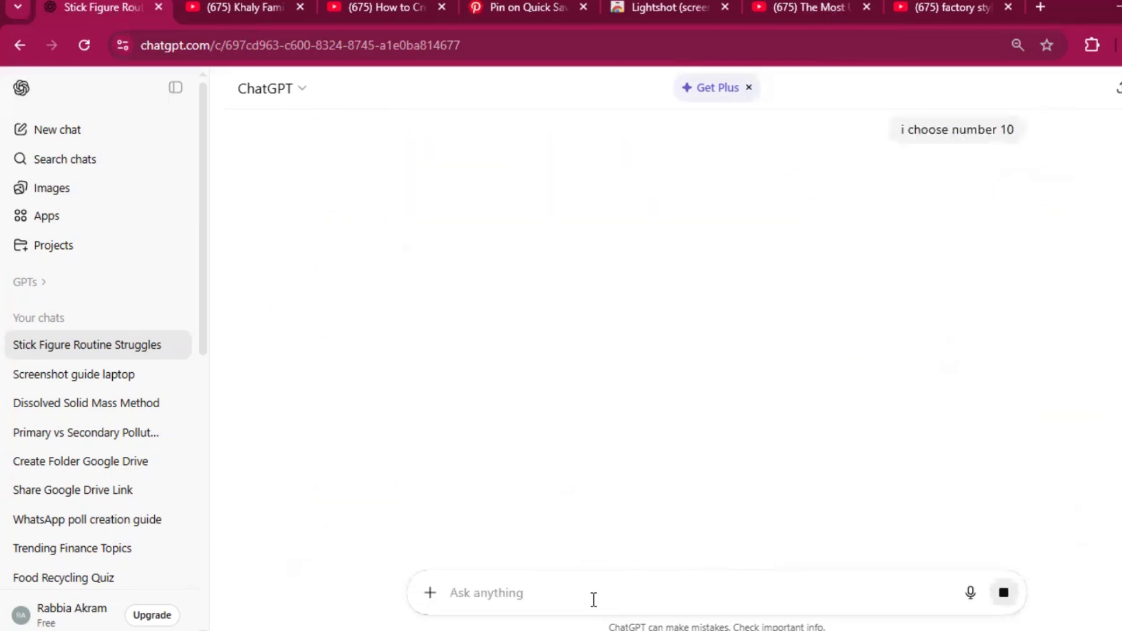
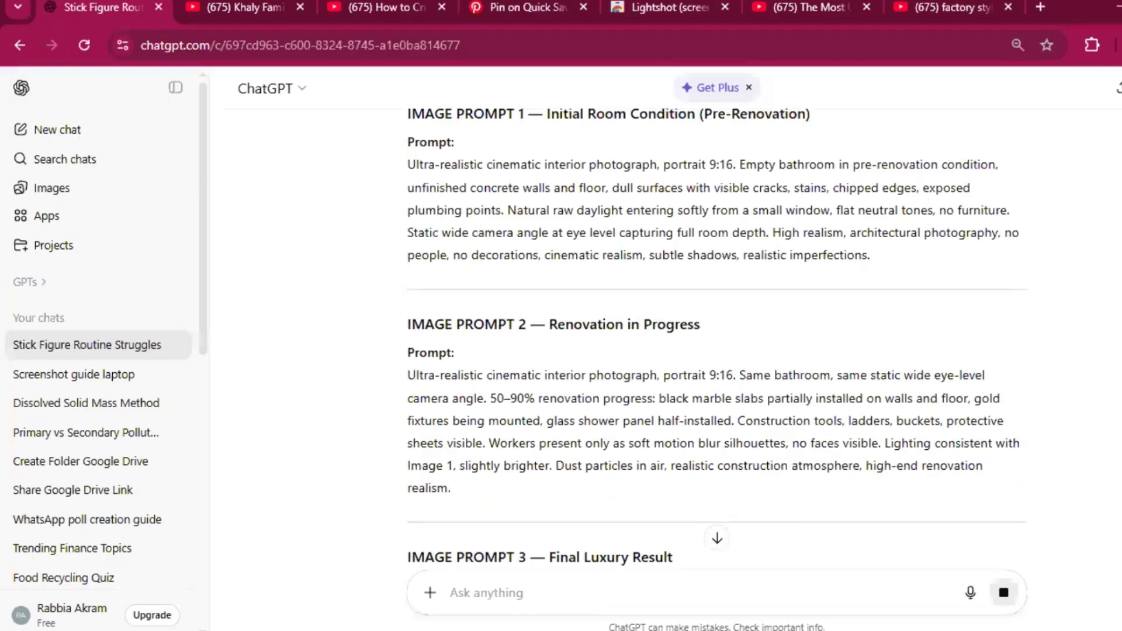
Step: Copy the full text of Image Prompt 1, Initial Room Condition (Pre-Renovation), from the ChatGPT response
scroll(706, 326, "up", 1)
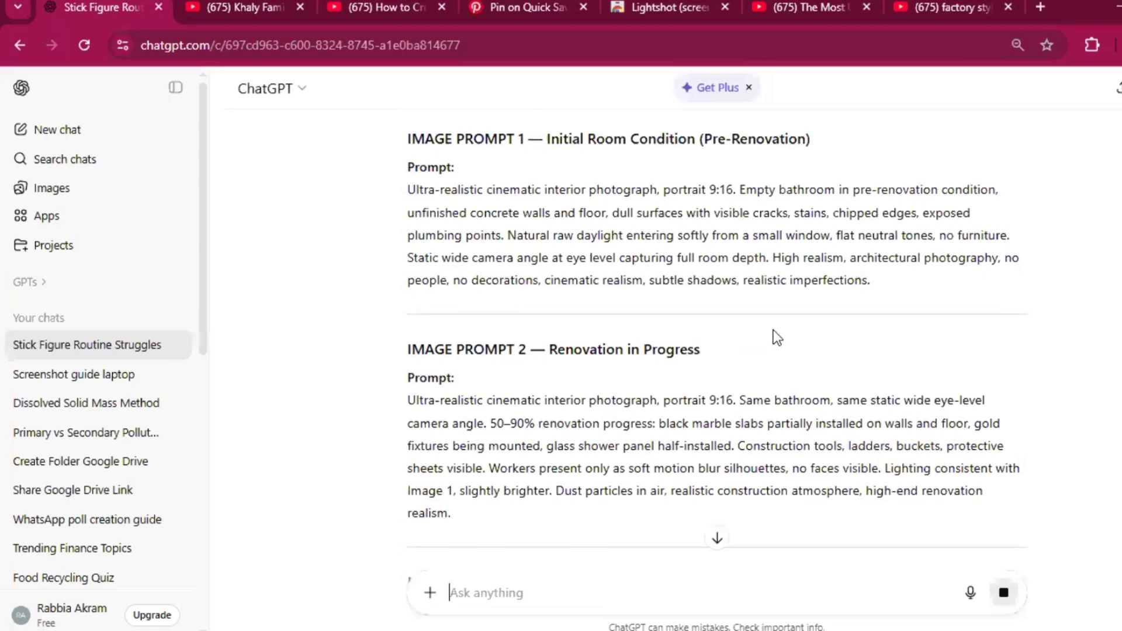
scroll(853, 380, "up", 2)
triple_click(788, 356)
key("ctrl+c")
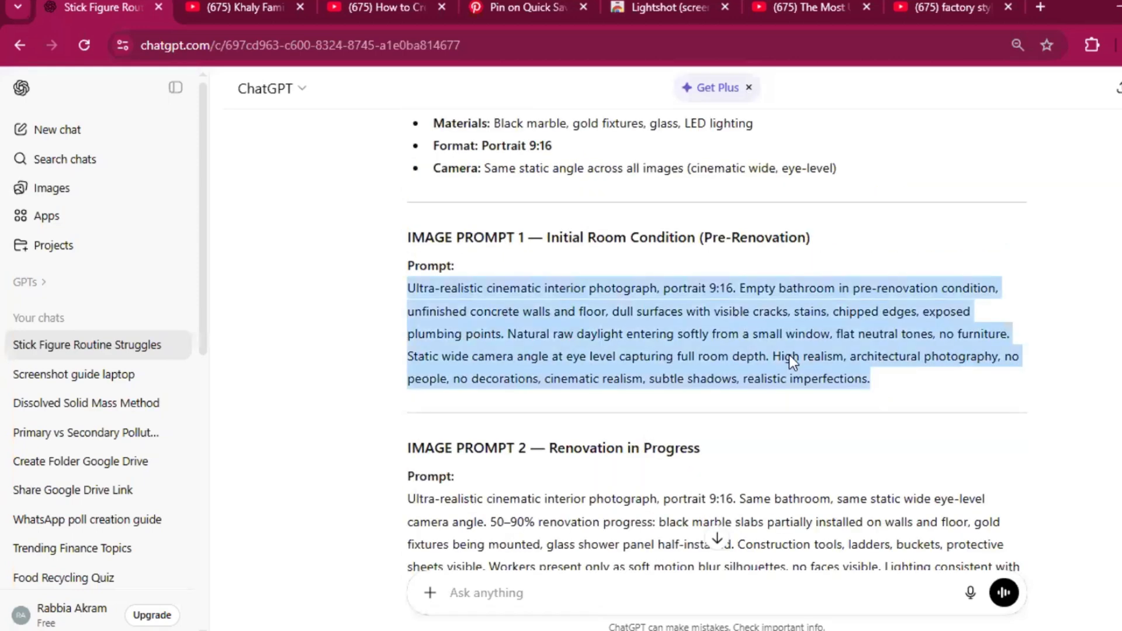
right_click(750, 330)
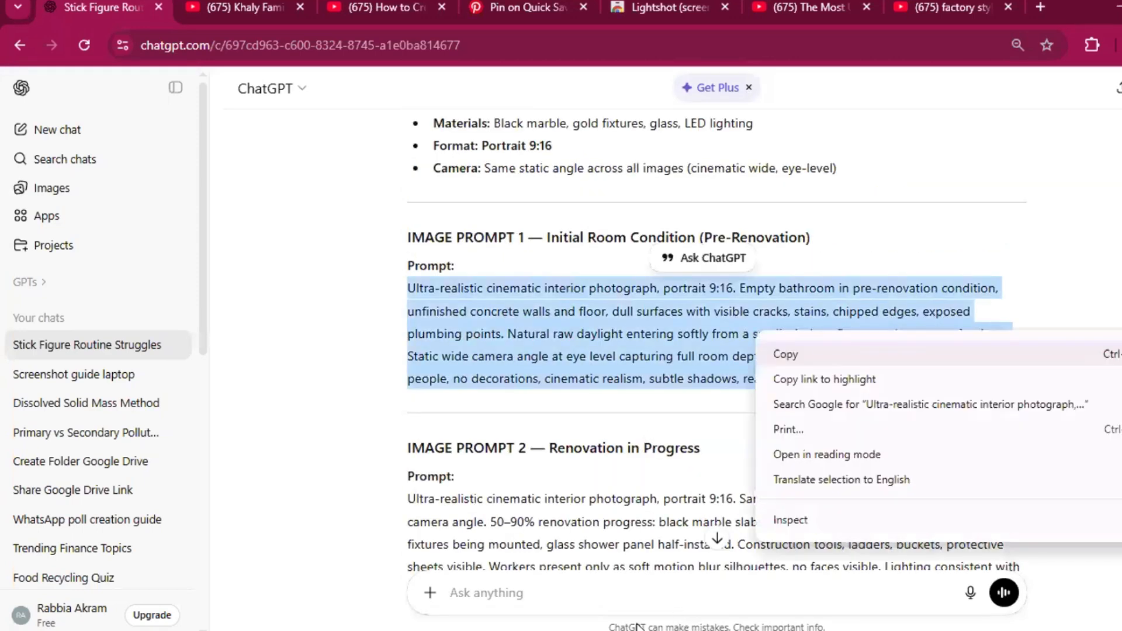
left_click(779, 352)
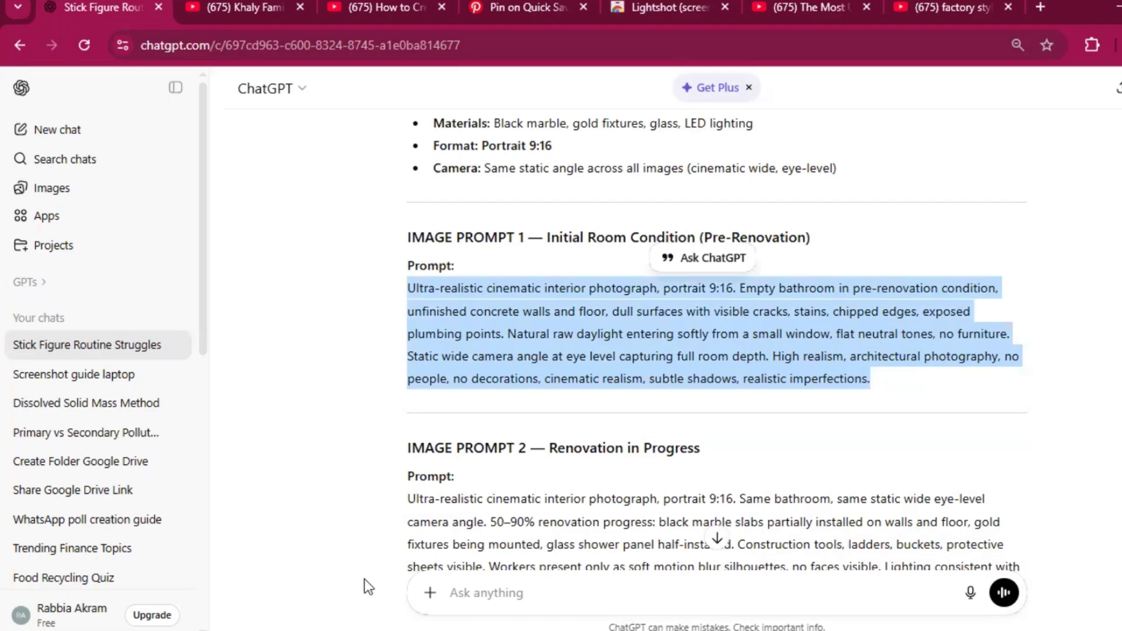
Step: Switch to Google AI Studio, run the copied pre-renovation prompt and download the generated empty bathroom image
mouse_move(586, 630)
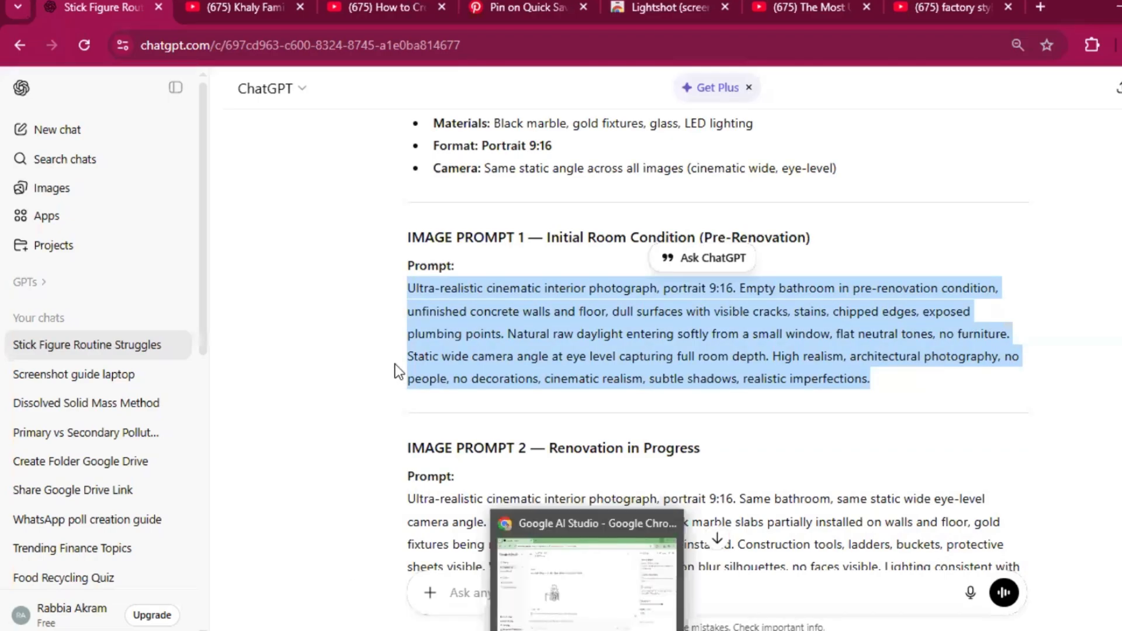
left_click(586, 590)
right_click(351, 561)
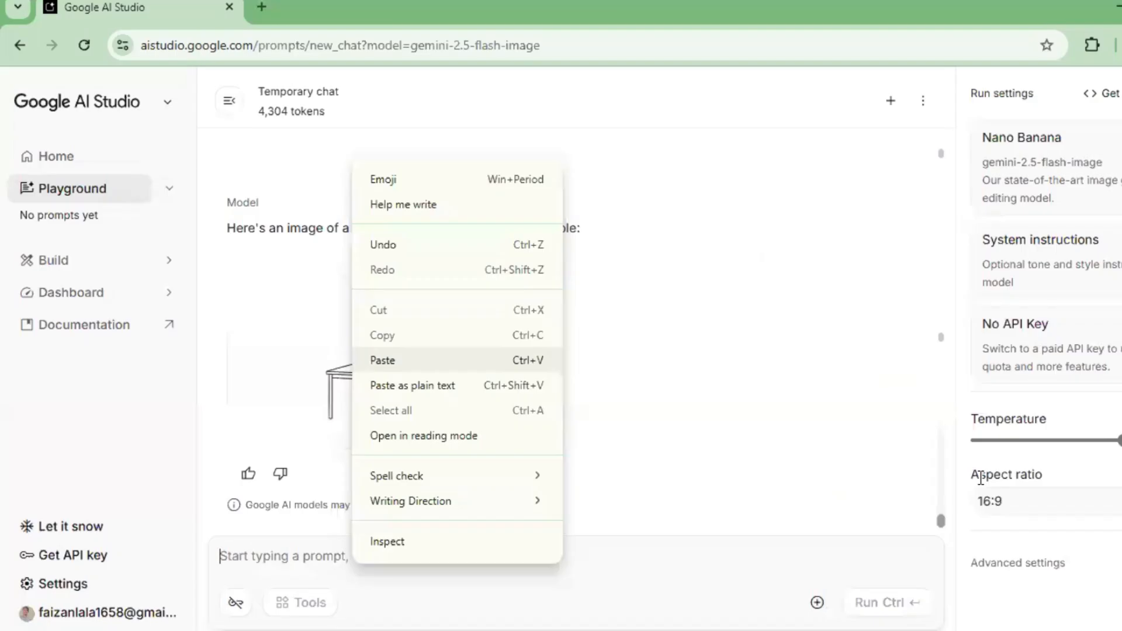
left_click(383, 360)
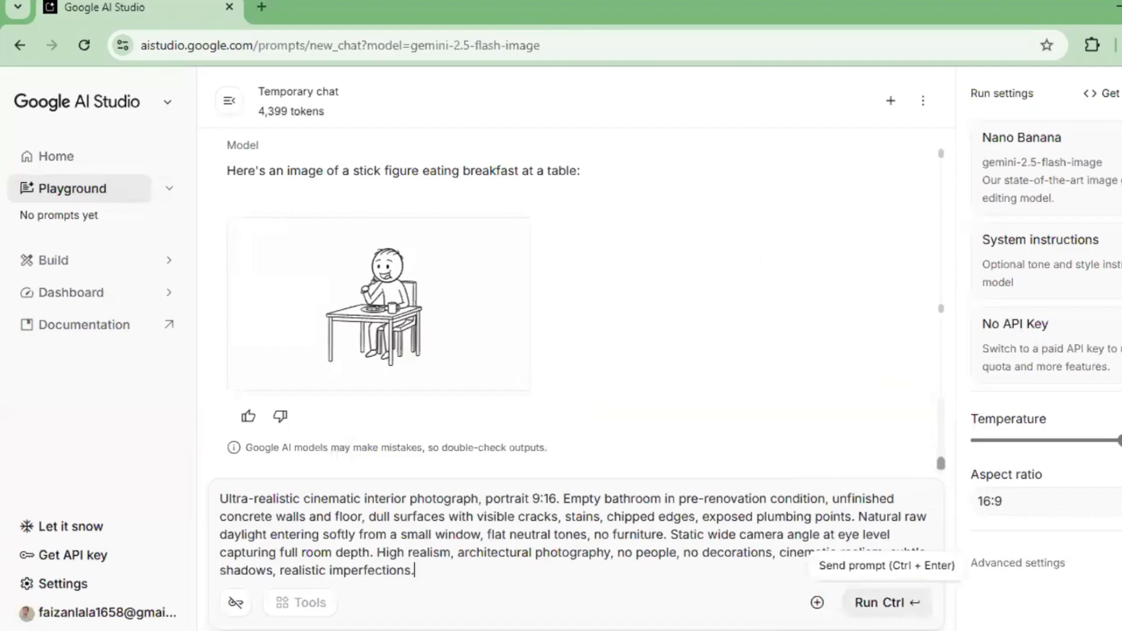
key("ctrl+Return")
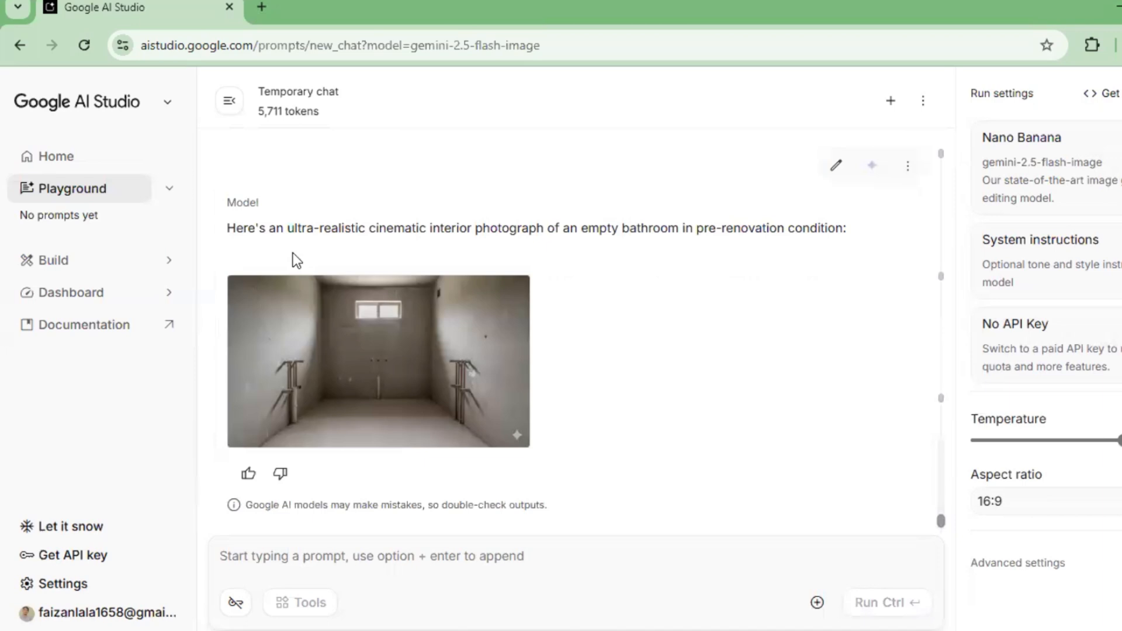
mouse_move(441, 416)
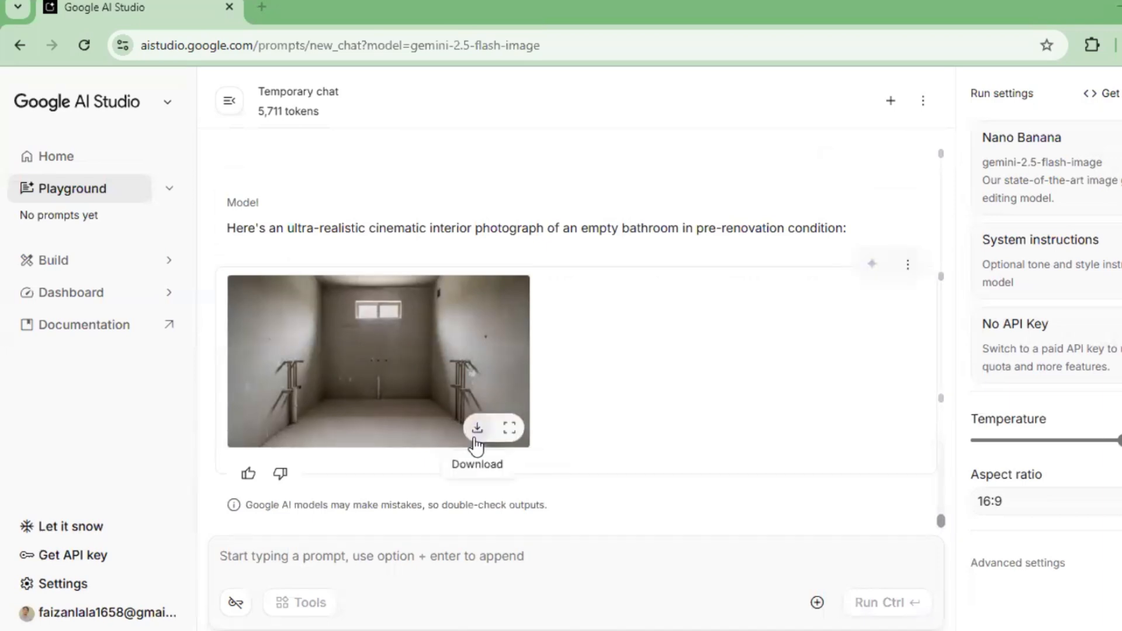
Step: Return to the ChatGPT conversation and copy the full text of Image Prompt 2, Renovation in Progress
mouse_move(462, 604)
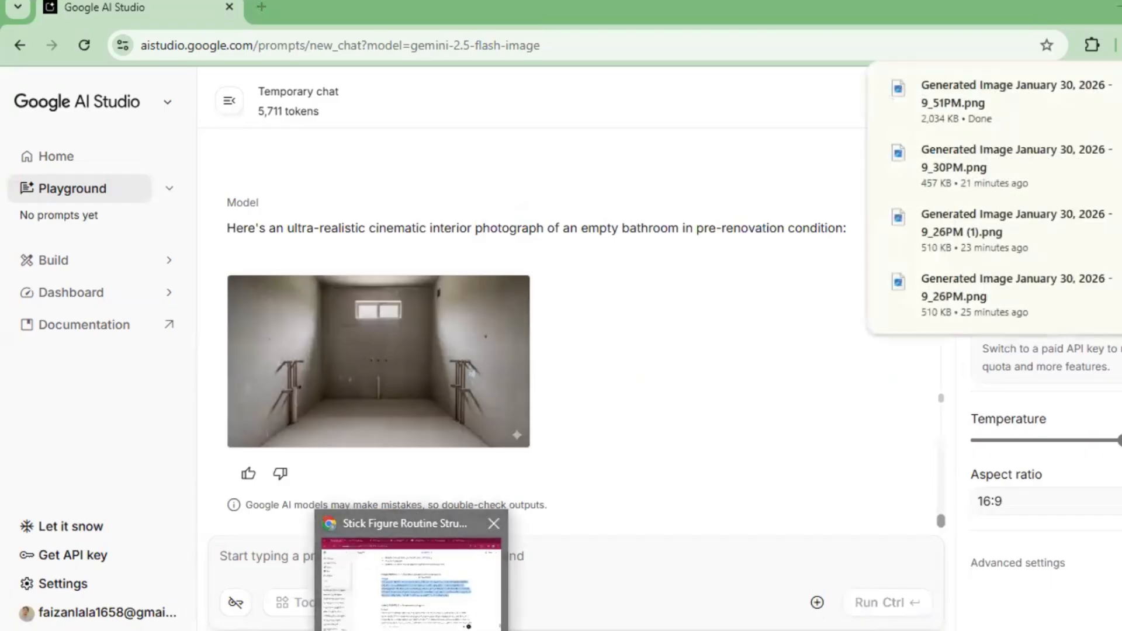
left_click(462, 578)
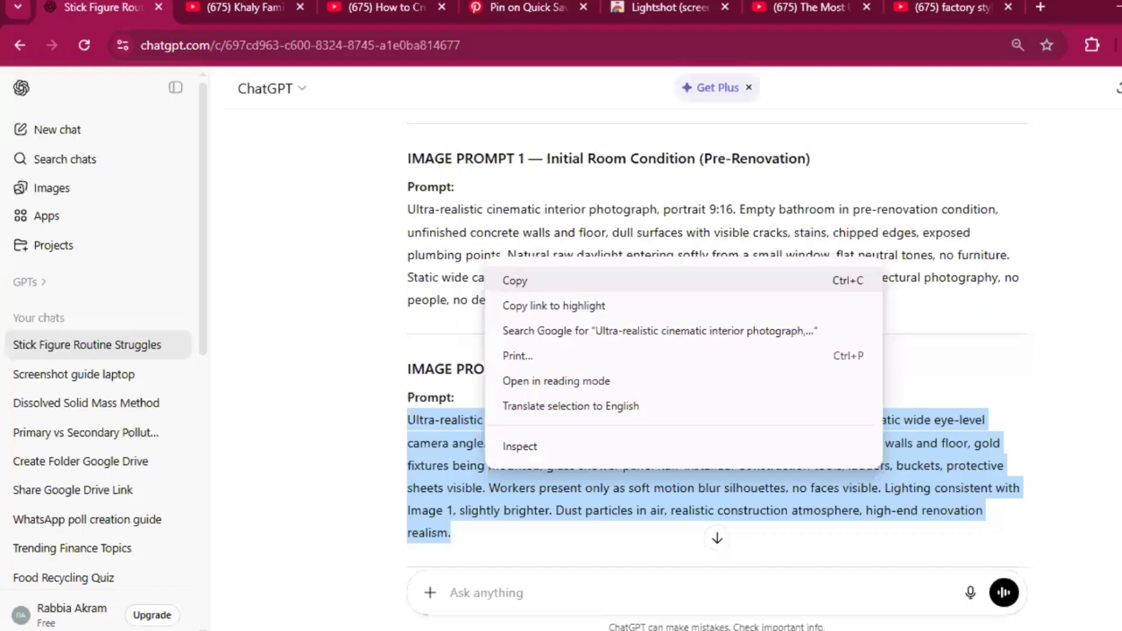
left_click(515, 281)
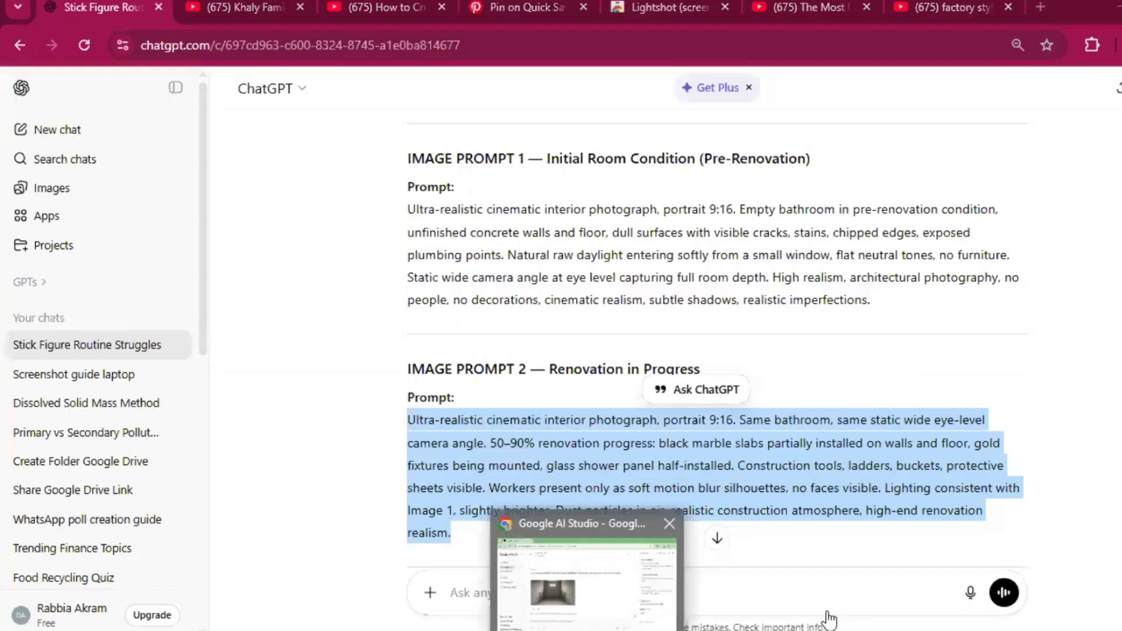
Step: In Google AI Studio, upload the downloaded empty bathroom image as reference and run it with the copied Renovation in Progress prompt
left_click(587, 629)
left_click(825, 610)
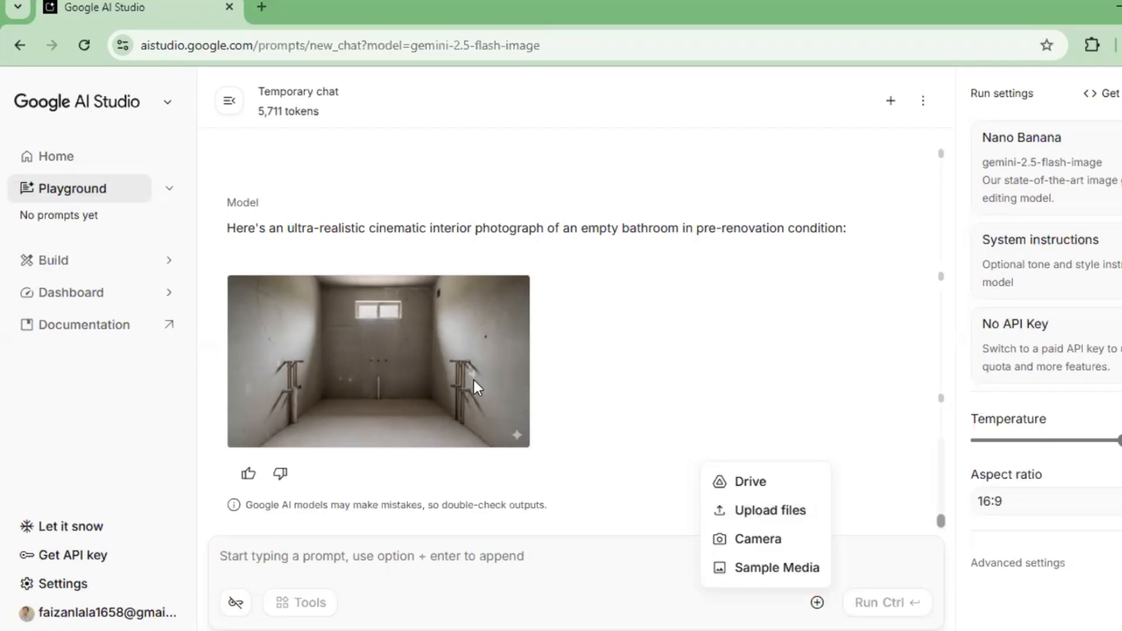
left_click(794, 514)
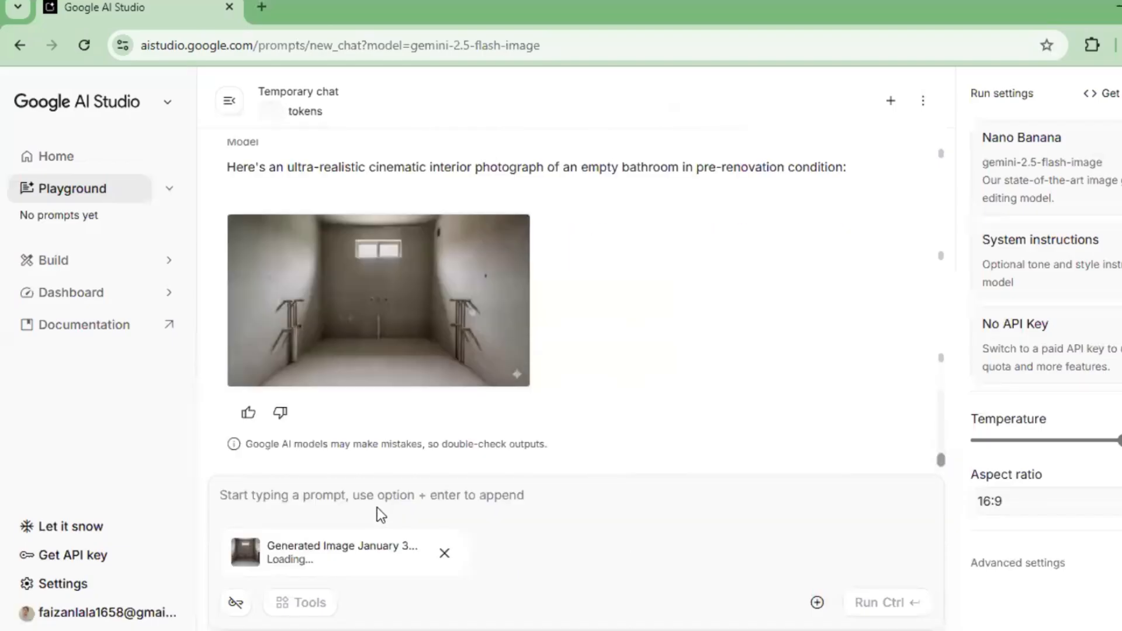
right_click(443, 296)
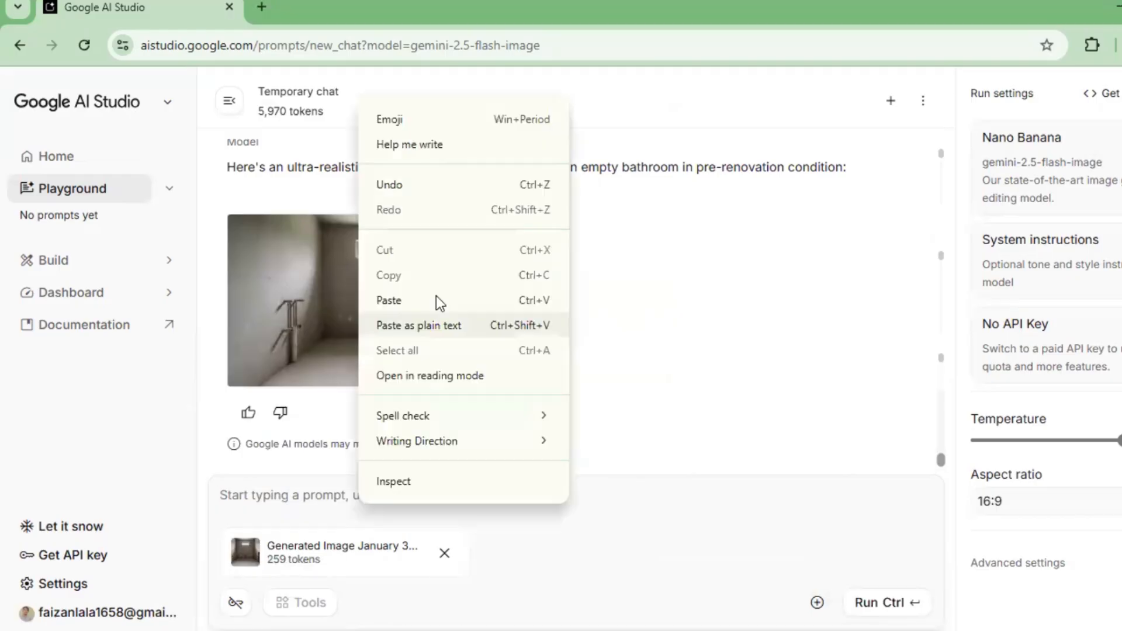
left_click(870, 604)
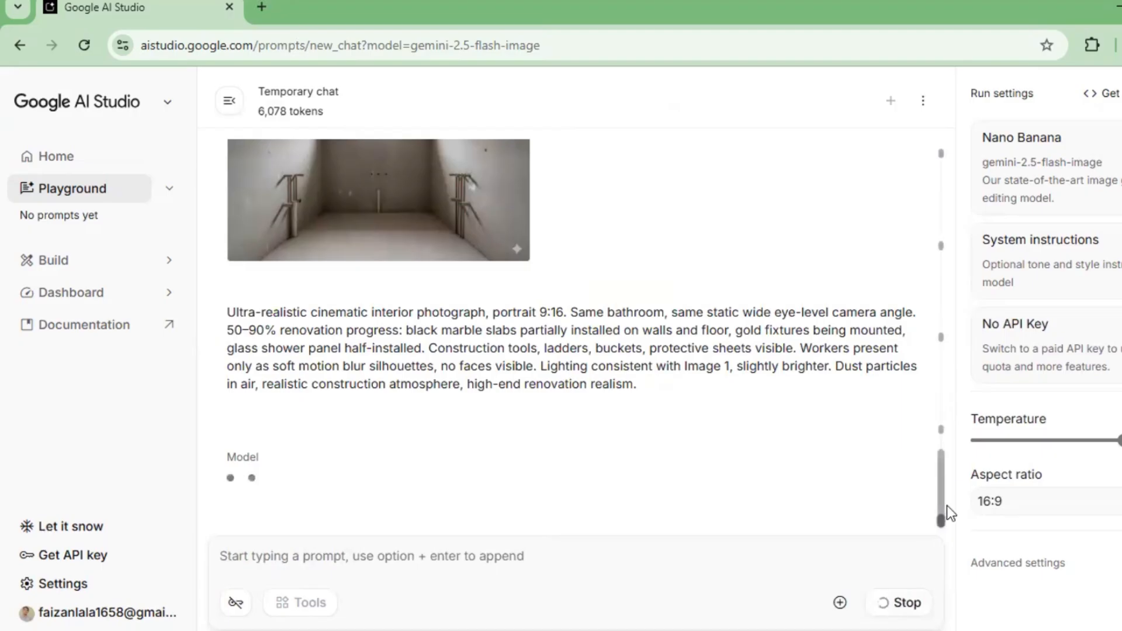
Step: Check the submitted reference image and prompt during generation, then download the generated renovation-in-progress bathroom image
scroll(947, 513, "up", 3)
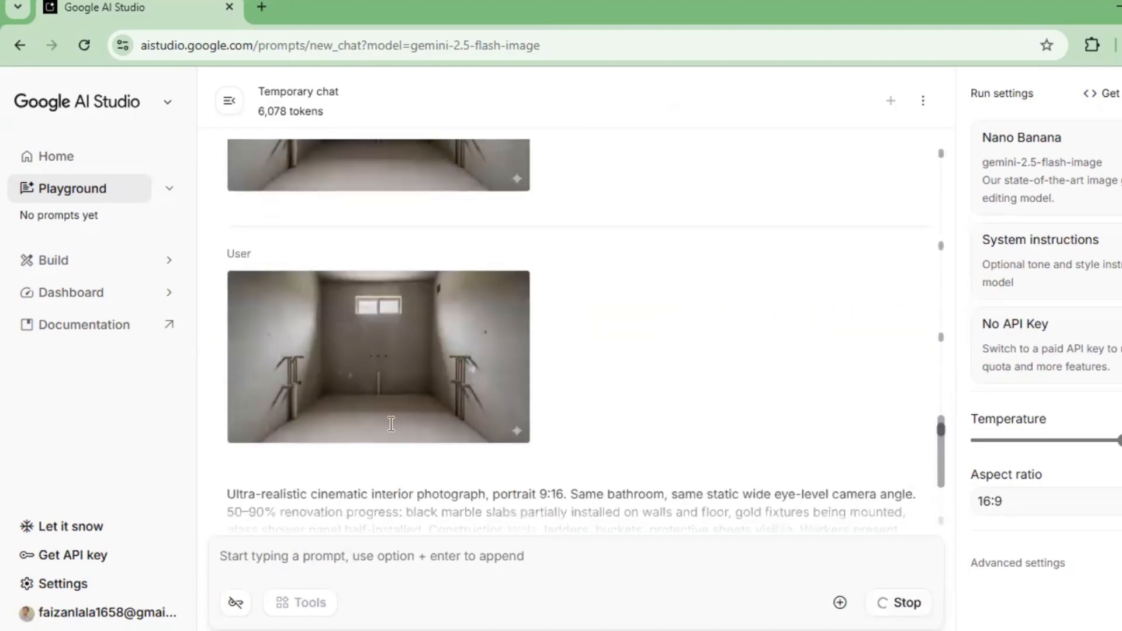
scroll(391, 424, "down", 3)
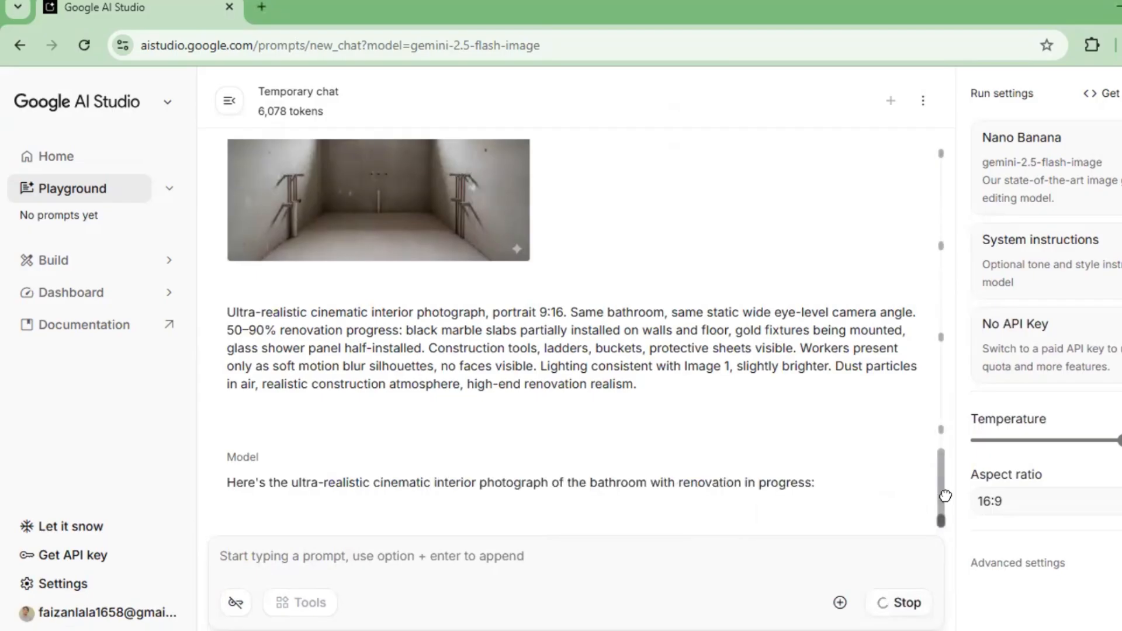
scroll(953, 514, "up", 5)
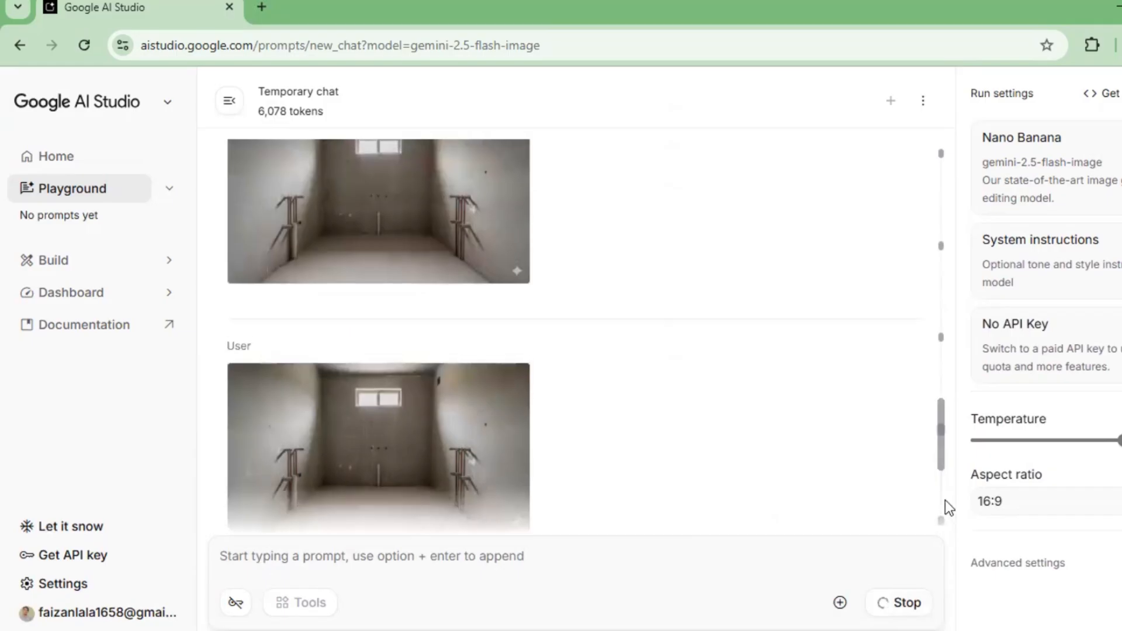
scroll(944, 499, "down", 4)
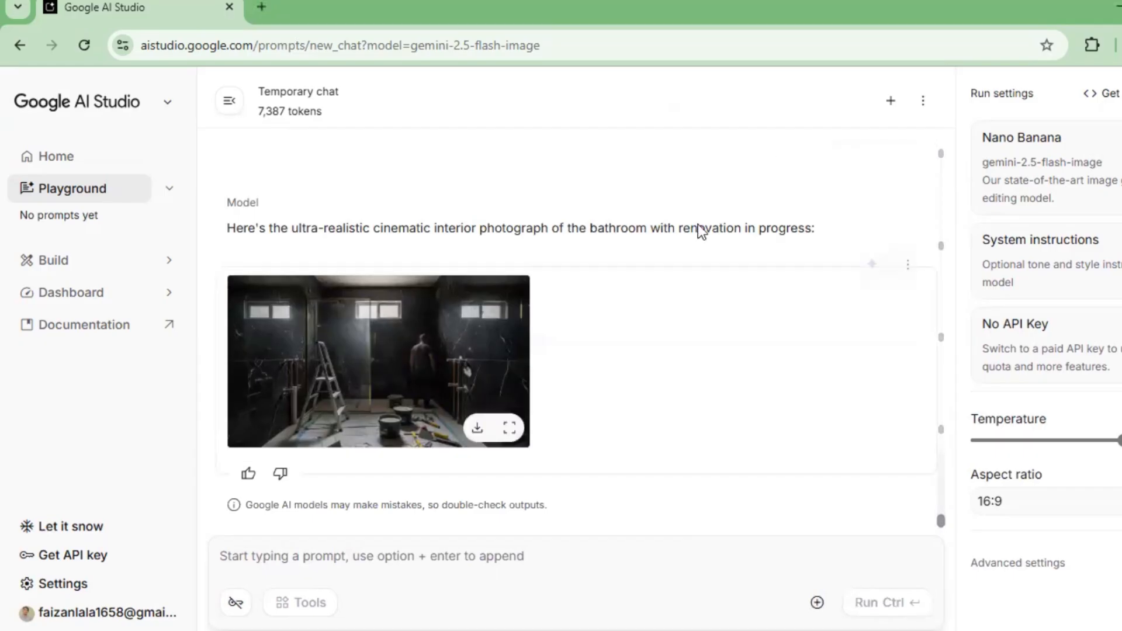
mouse_move(461, 427)
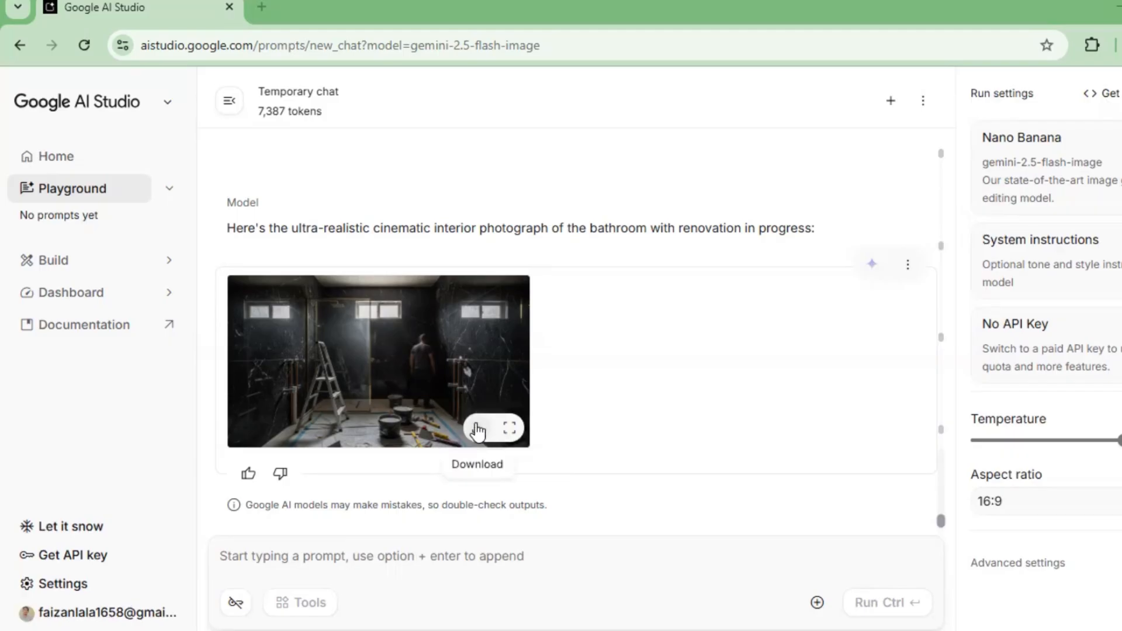
left_click(478, 433)
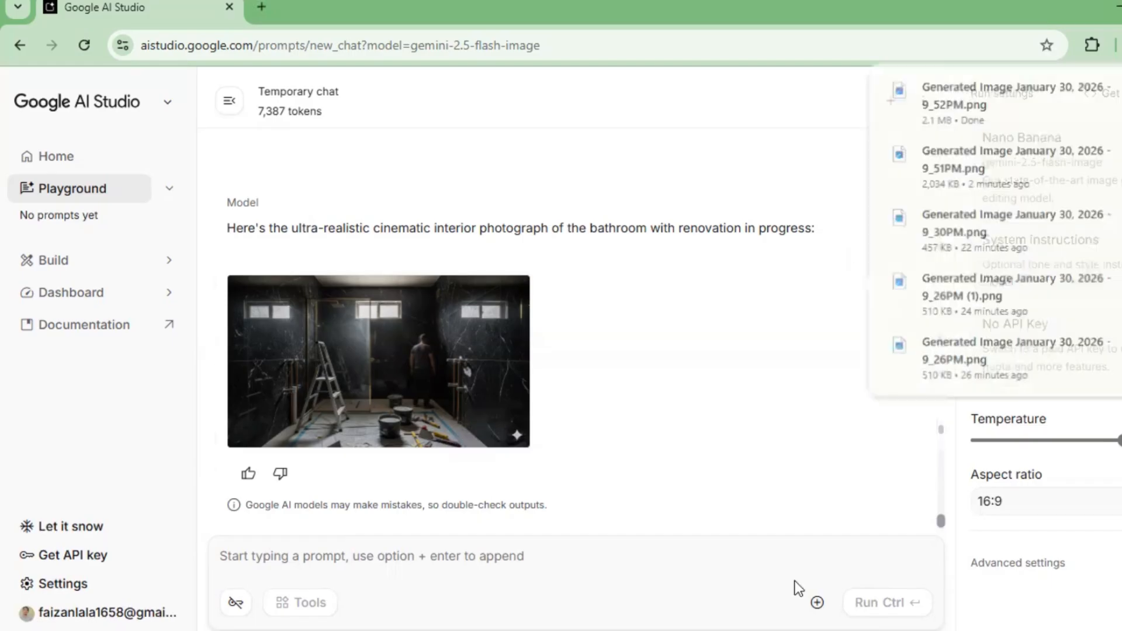
Step: Return to the ChatGPT conversation and copy the full text of Image Prompt 3, Final Luxury Result
mouse_move(412, 630)
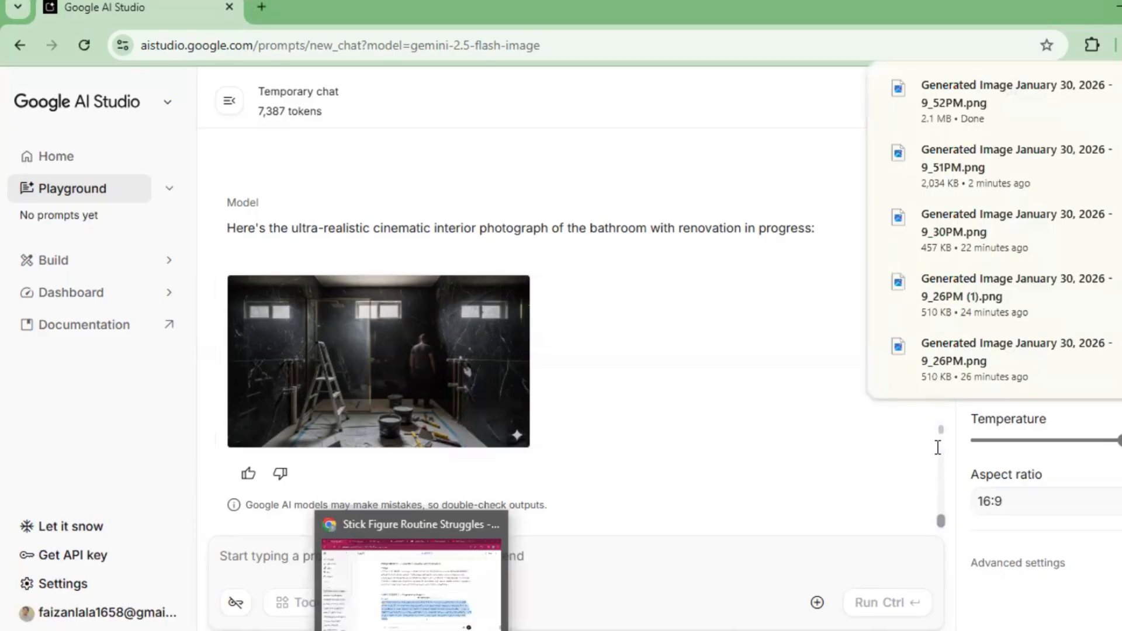
key("alt+Tab")
scroll(766, 418, "down", 5)
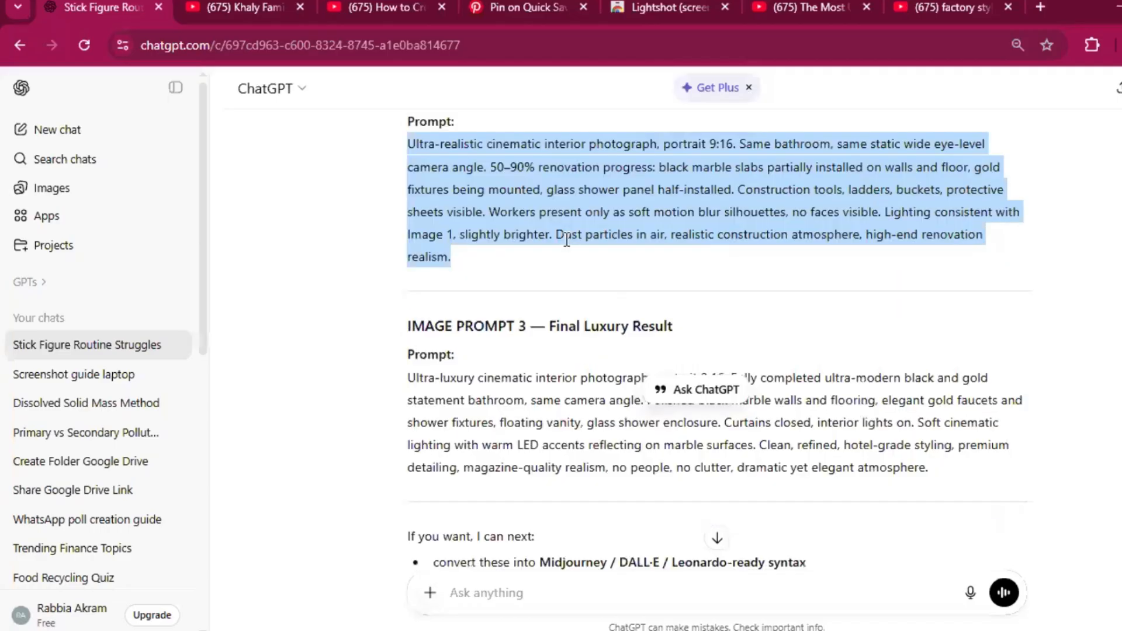
triple_click(468, 434)
right_click(468, 434)
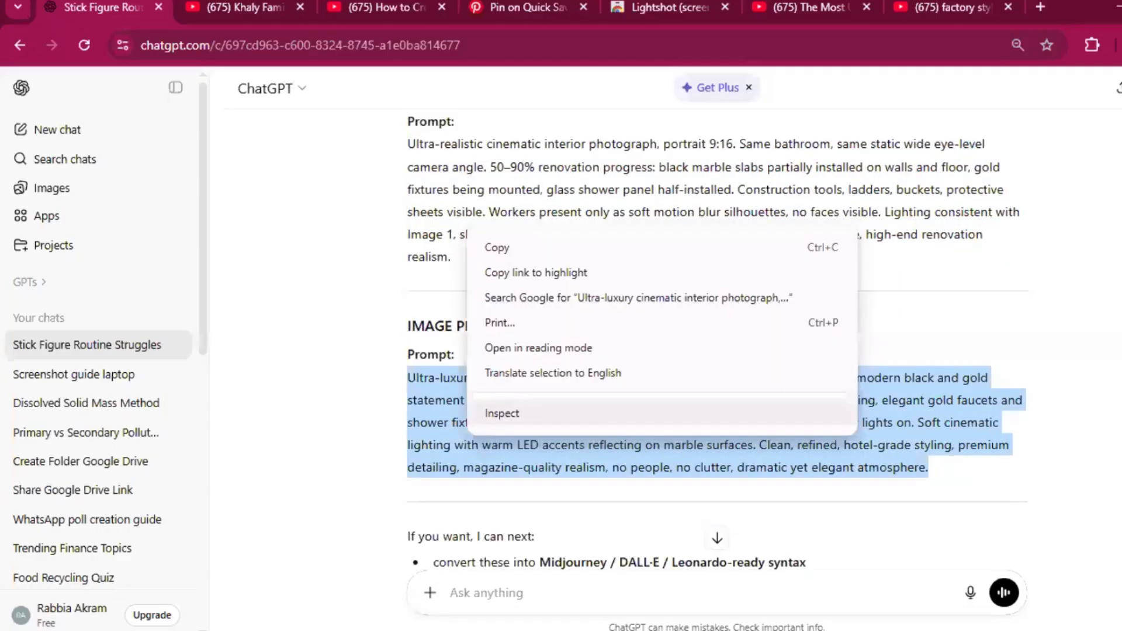
left_click(571, 588)
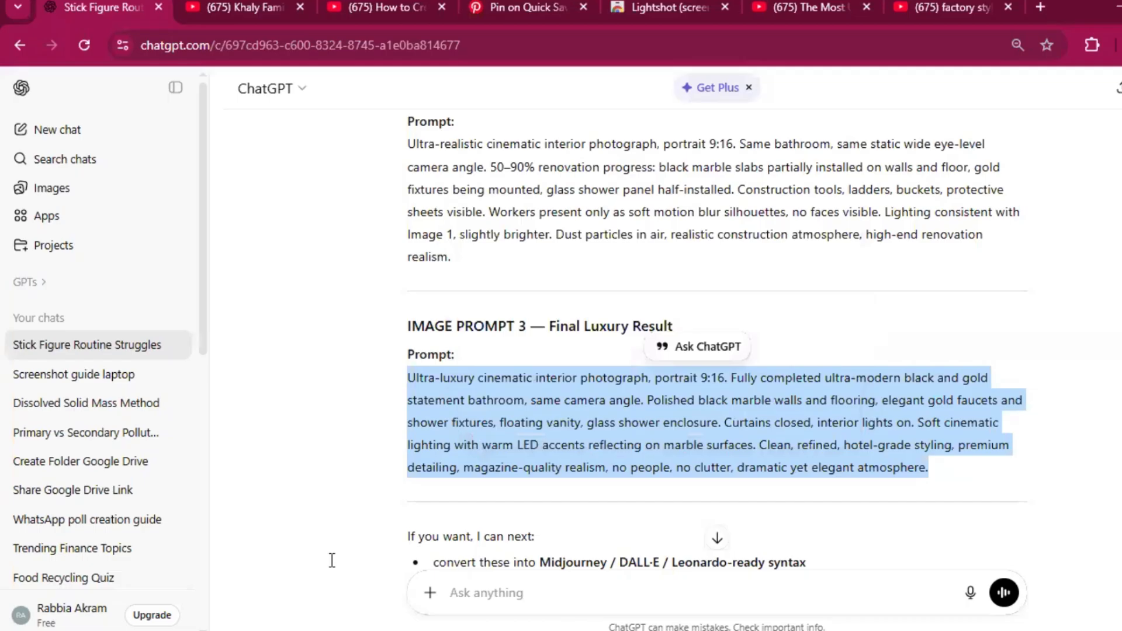
Step: In Google AI Studio, run the copied Final Luxury Result prompt with the downloaded renovation-in-progress image attached as reference
left_click(586, 630)
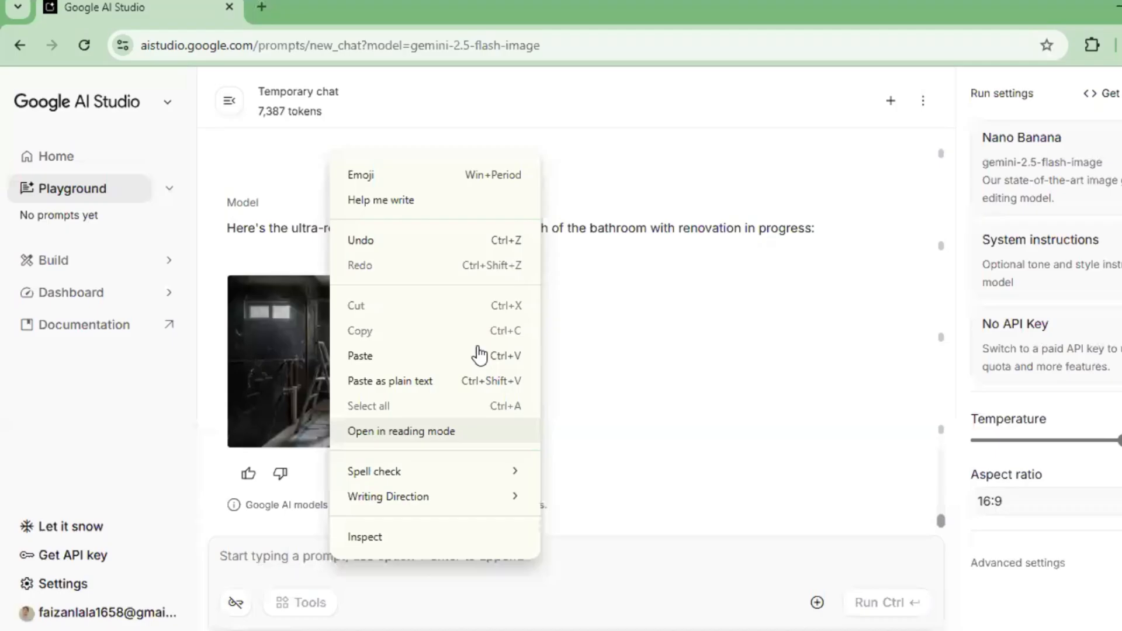
left_click(479, 356)
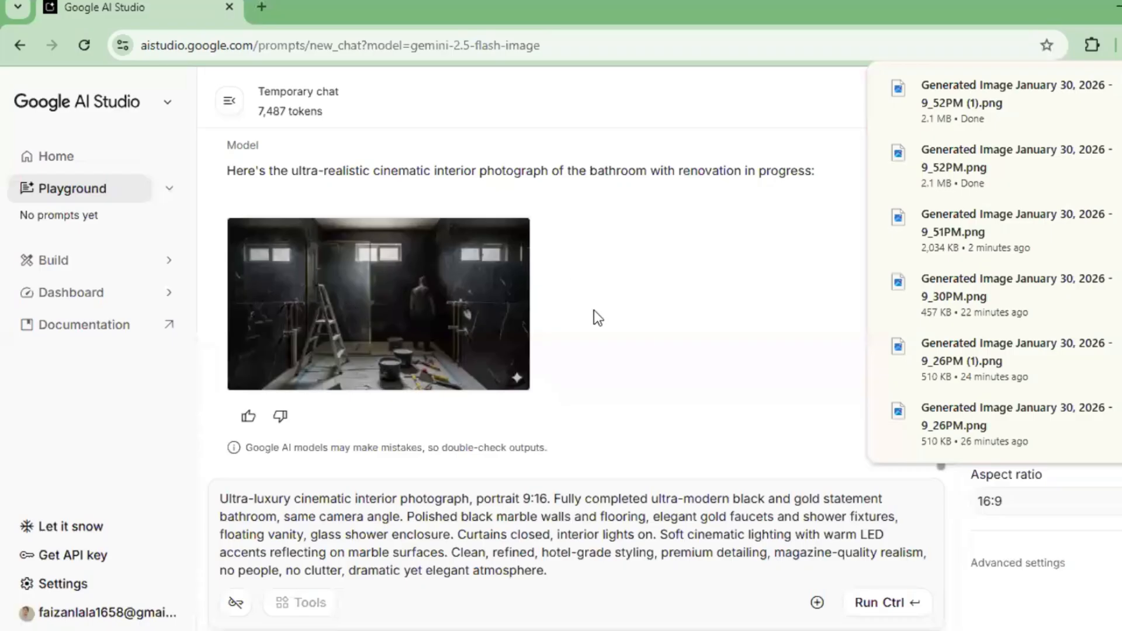
left_click(816, 603)
left_click(754, 508)
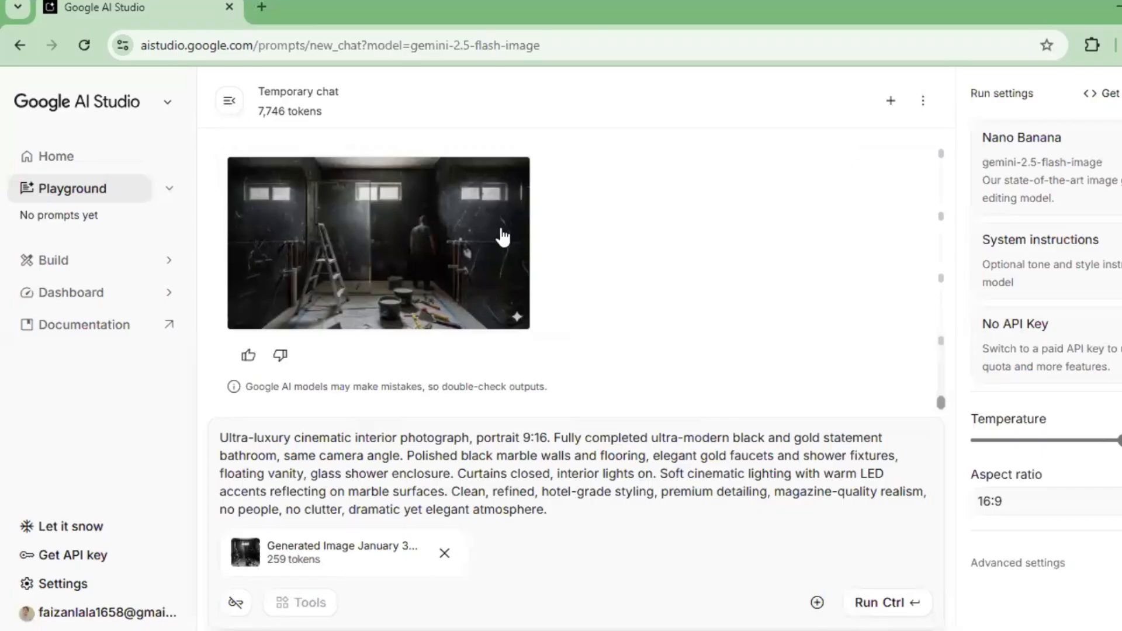
key("ctrl+Return")
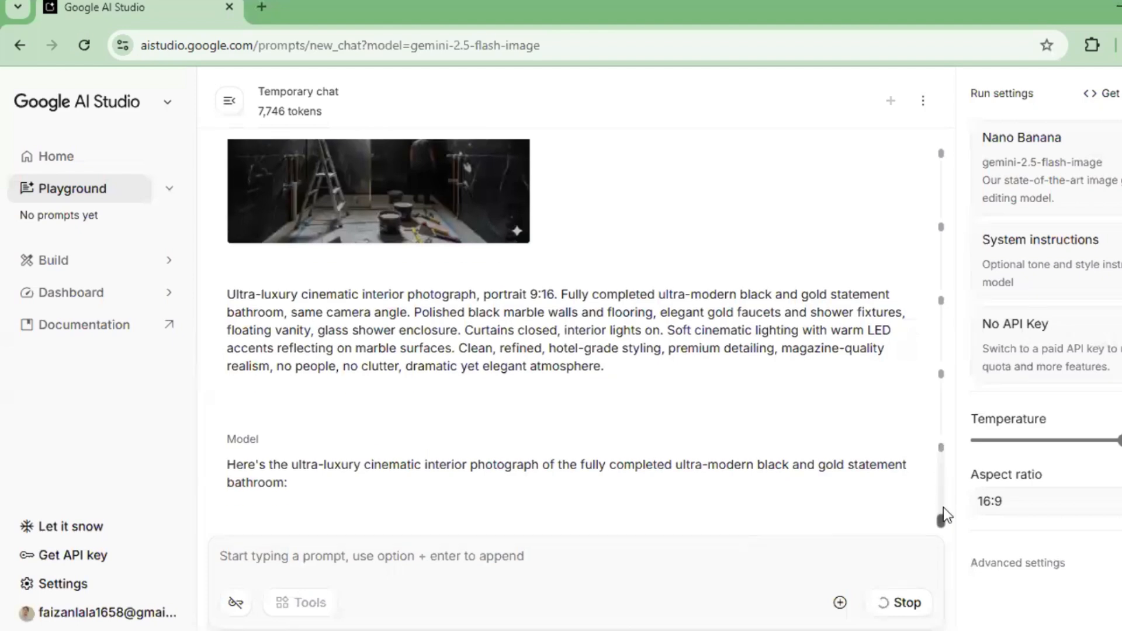
Step: Download the generated image of the completed black and gold luxury bathroom
scroll(943, 508, "up", 4)
scroll(943, 512, "down", 4)
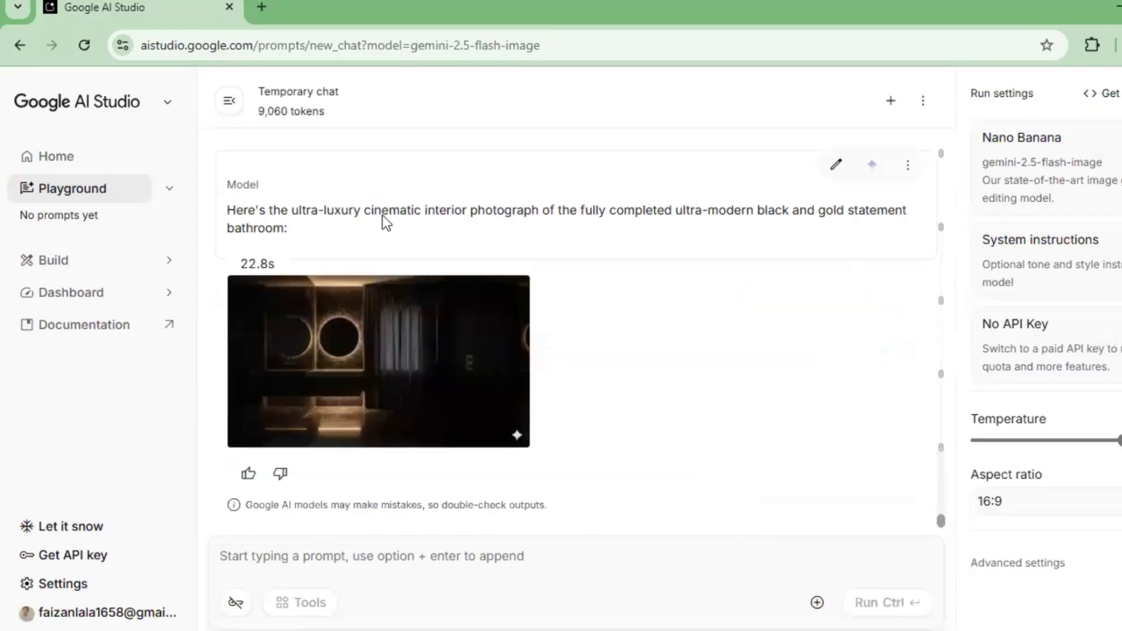
left_click(479, 425)
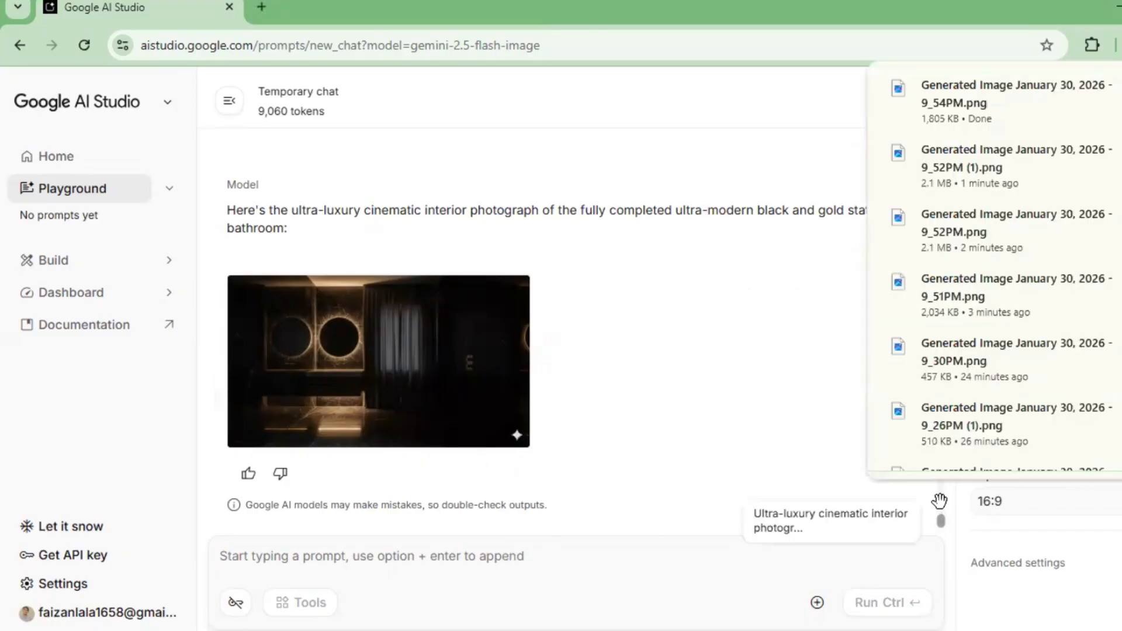
Step: Look back over the generated bathroom images in the chat and switch to the Flow project with Frames to Video
left_click(941, 521)
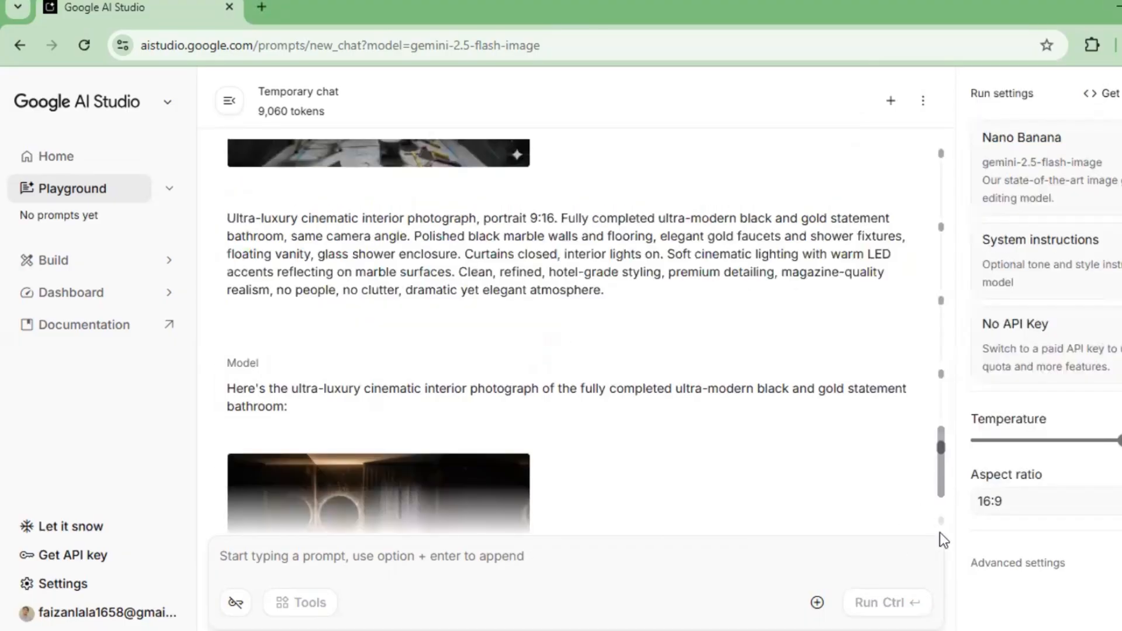
left_click_drag(941, 475, 940, 432)
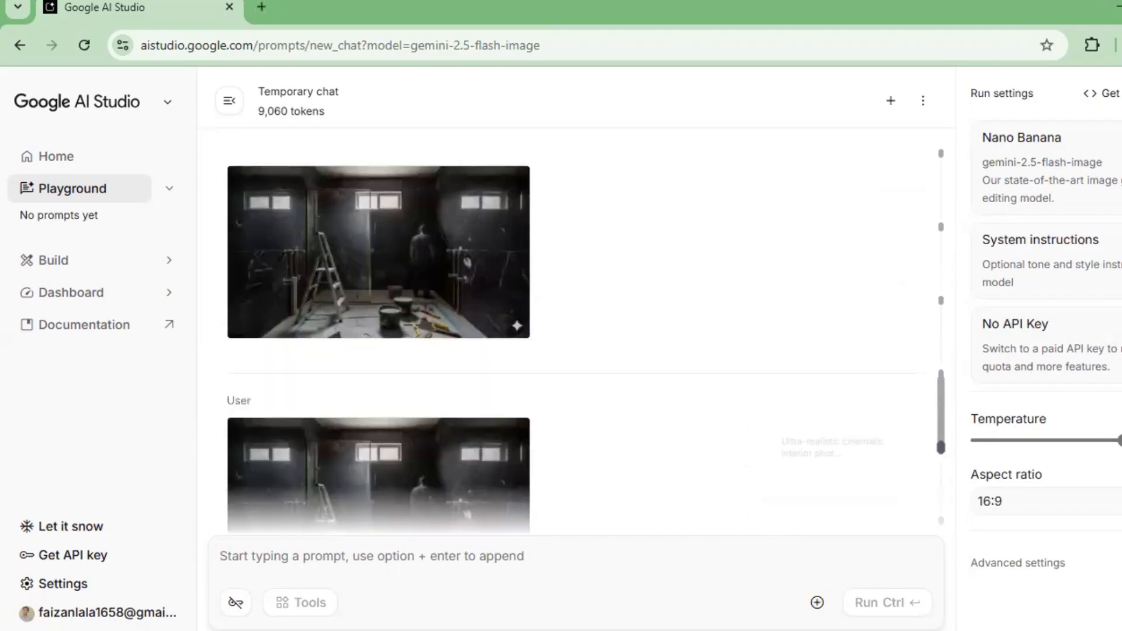
scroll(576, 351, "down", 10)
left_click(649, 596)
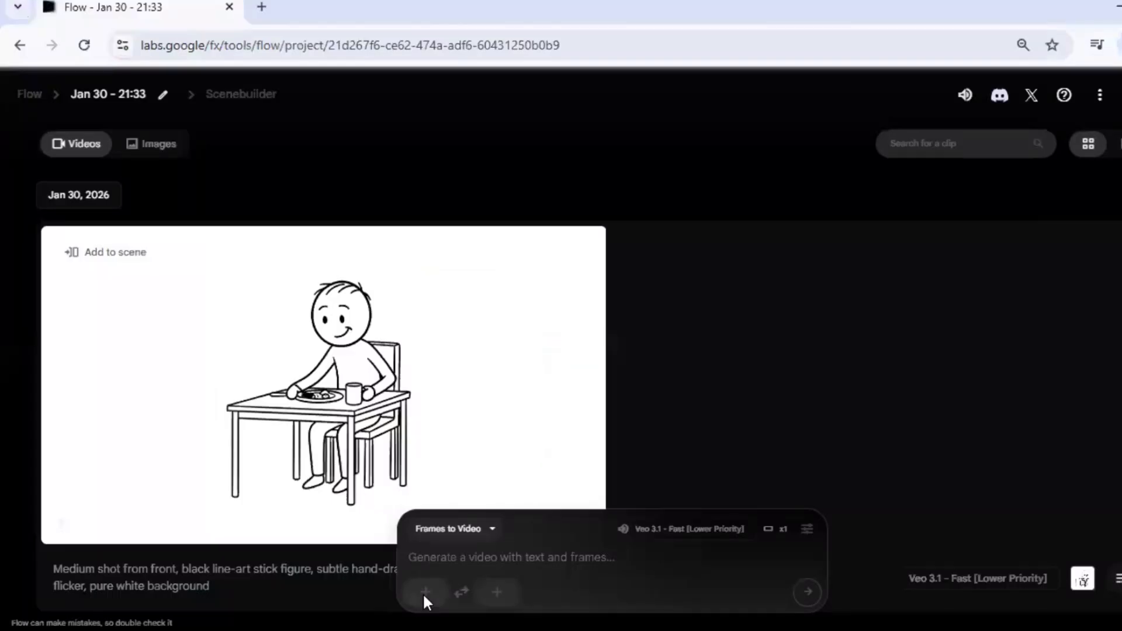
Step: Upload Generated Image January 30, 2026 - 9_51PM, the unfinished bathroom, as the start frame, cropped to landscape
left_click(424, 592)
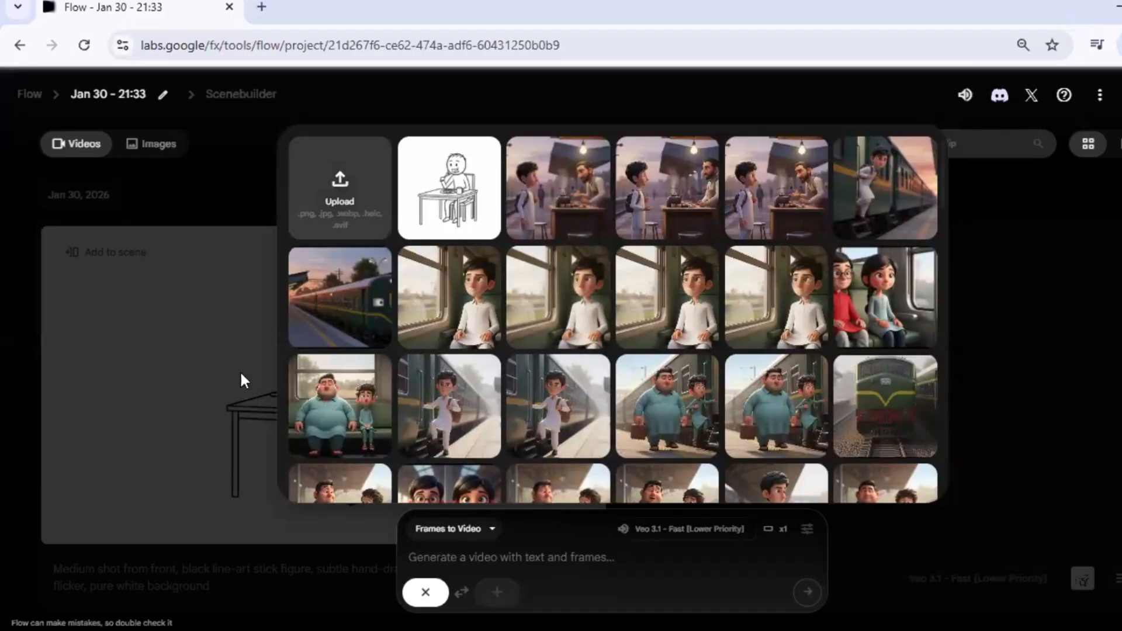
left_click(340, 188)
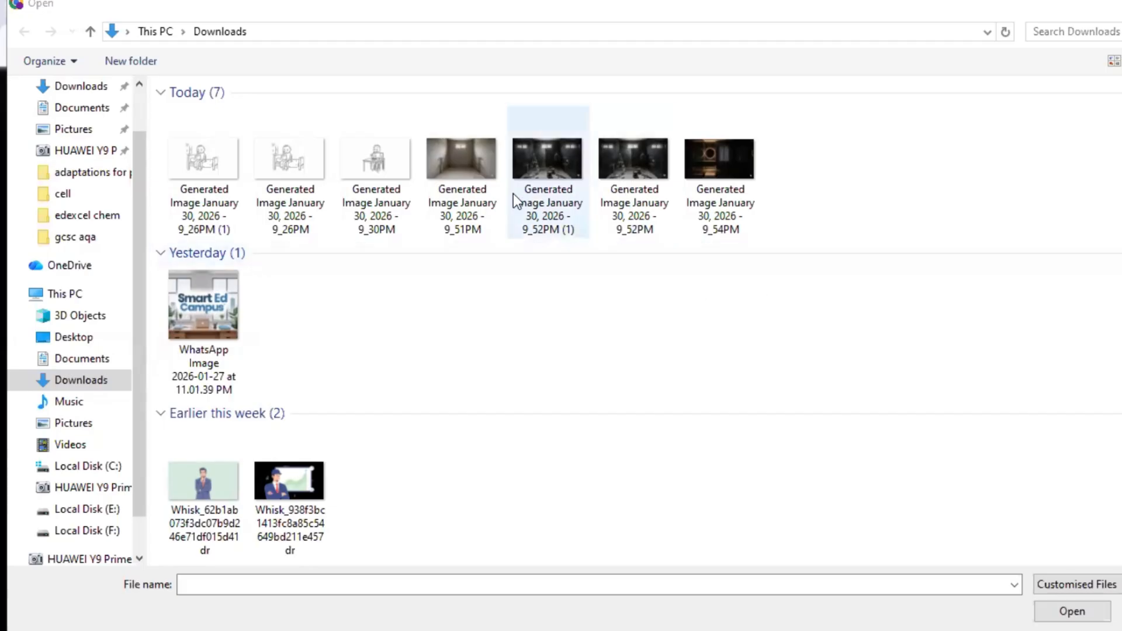
left_click(470, 182)
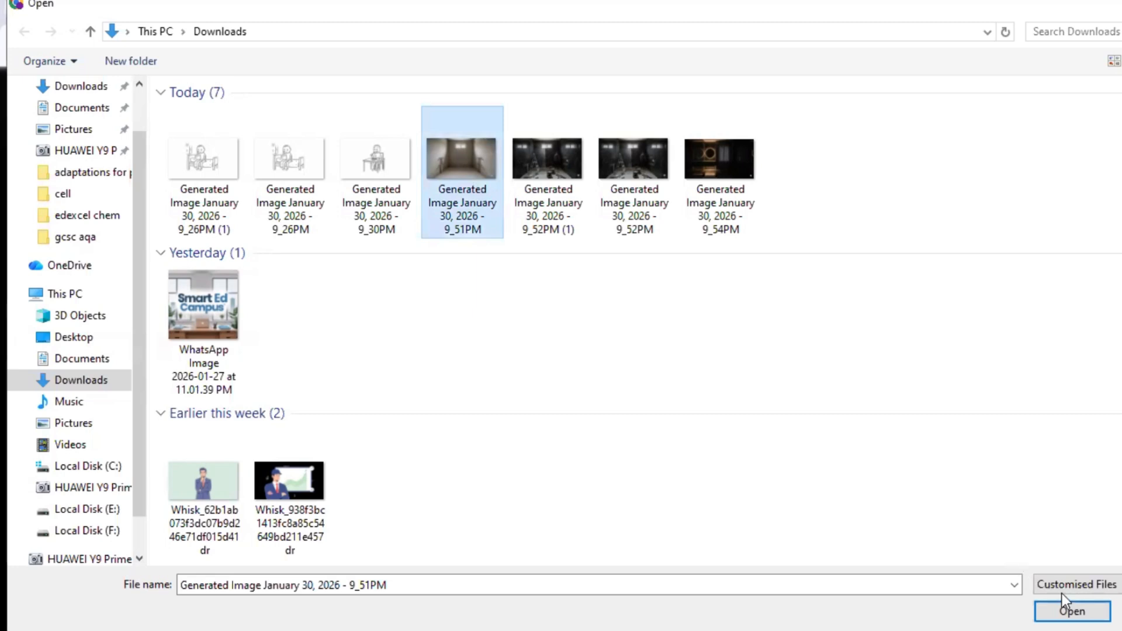
left_click(1064, 607)
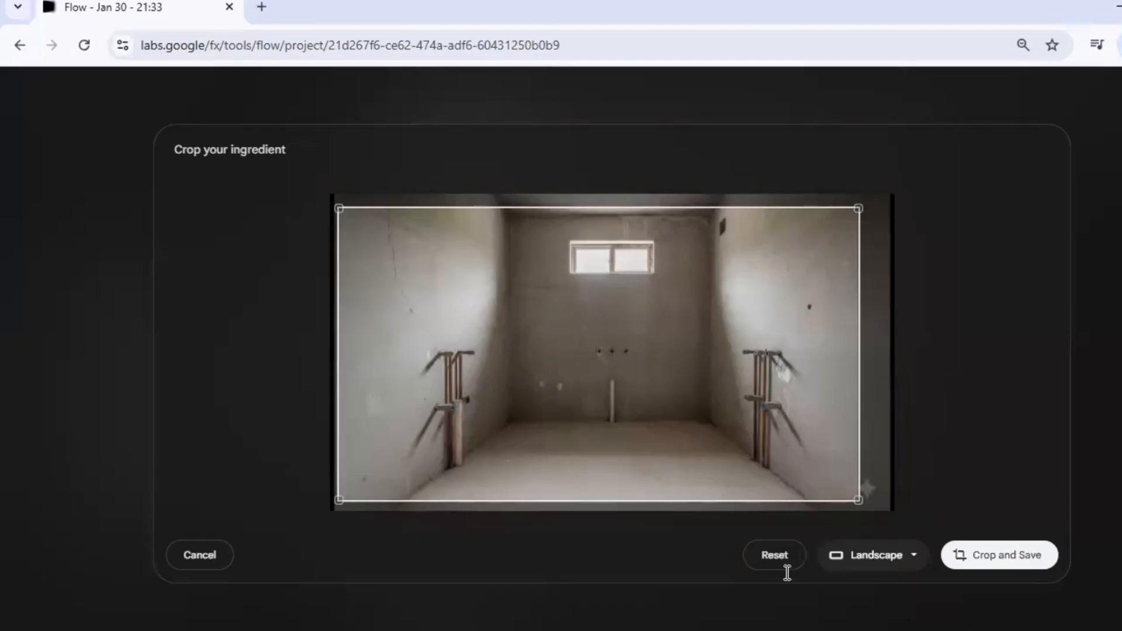
Step: Upload the downloaded renovation-in-progress image as the end frame, cropped to landscape without the watermark corner
left_click(503, 603)
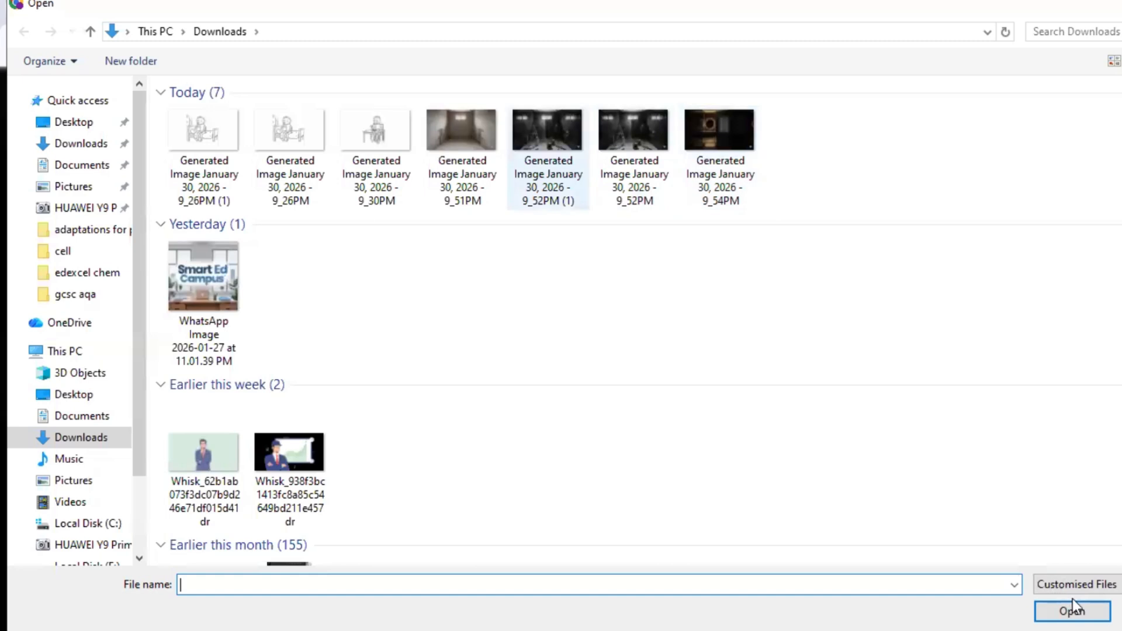
left_click(1076, 609)
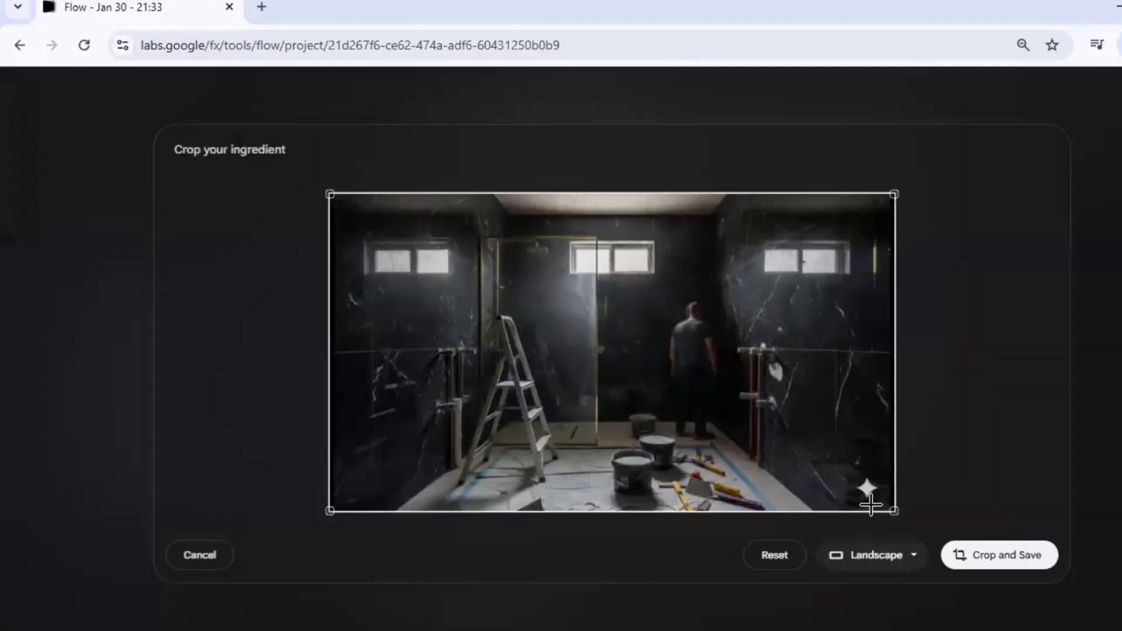
left_click_drag(871, 505, 860, 502)
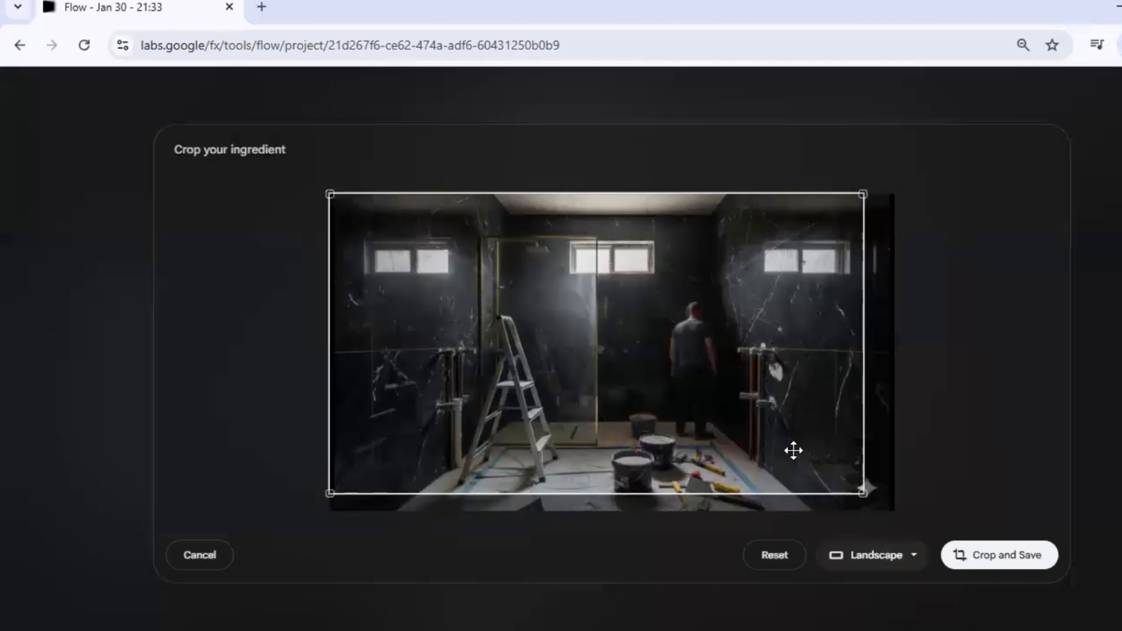
left_click_drag(793, 451, 792, 461)
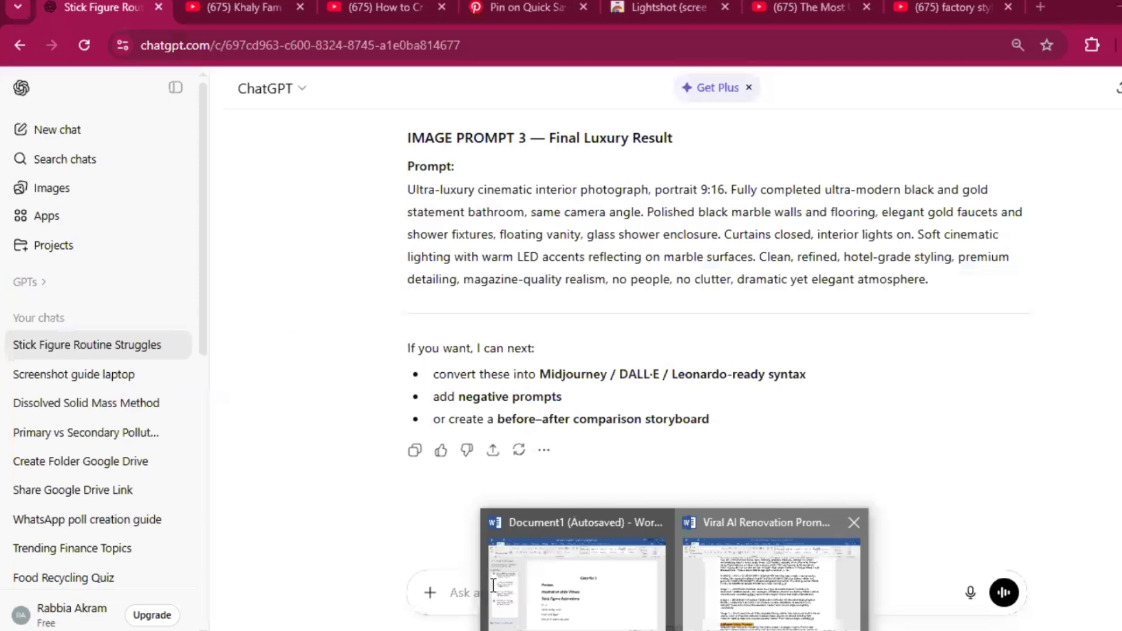
Step: Switch to the Viral AI Renovation Prompts document in Word and copy the full text under Master Video Prompt
left_click(771, 579)
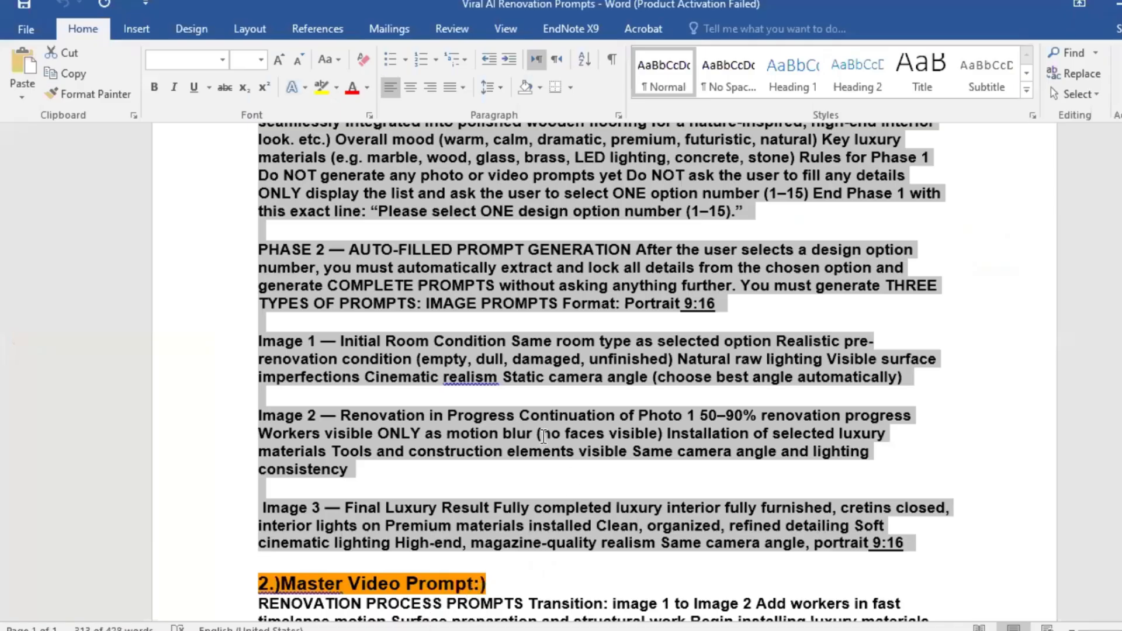
scroll(561, 398, "down", 4)
left_click_drag(560, 387, 915, 563)
key("ctrl+c")
left_click(1026, 599)
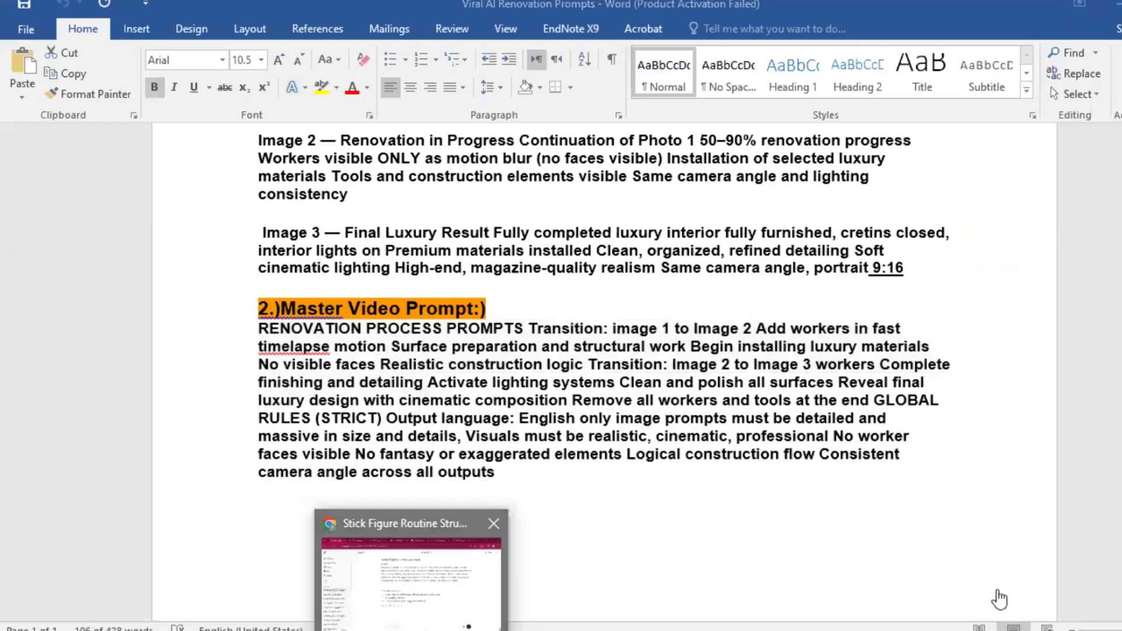
Step: Return to the ChatGPT conversation and send the copied Master Video Prompt
left_click(410, 578)
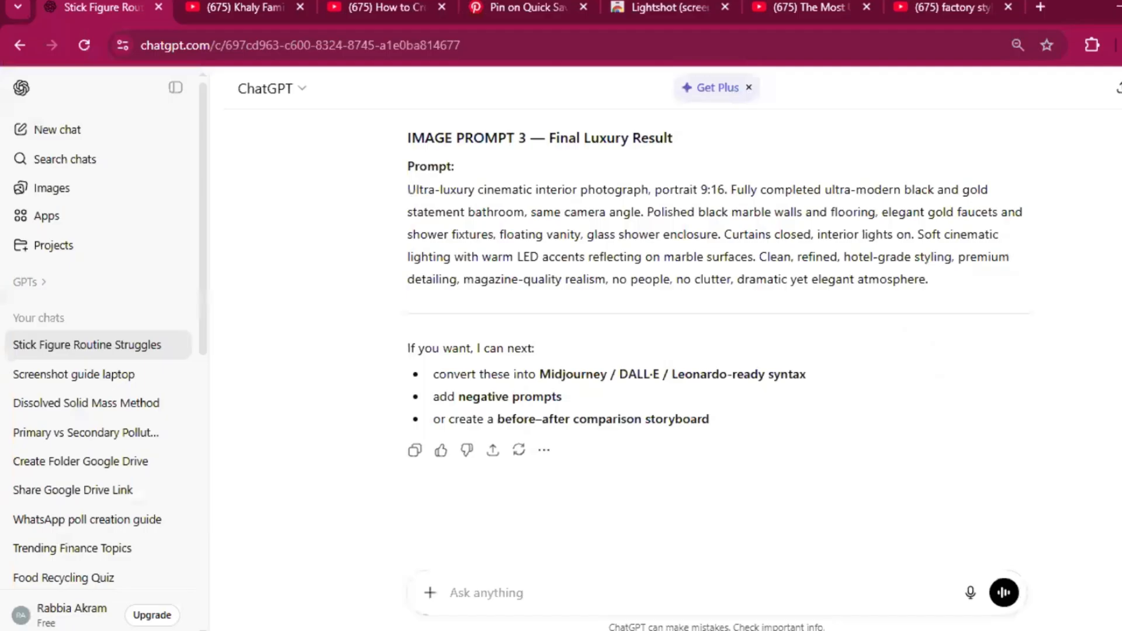
key("ctrl+v")
key("Return")
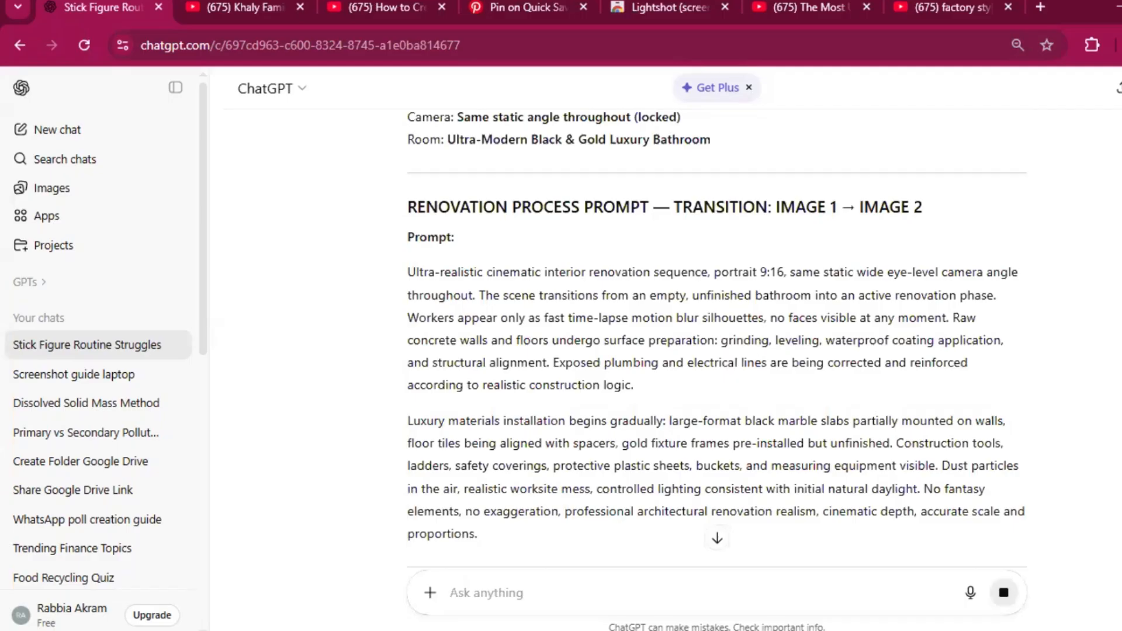
Step: Read through the reply and copy the full renovation process prompt for the Image 1 to Image 2 transition
scroll(798, 316, "down", 4)
scroll(798, 315, "up", 1)
scroll(798, 316, "down", 1)
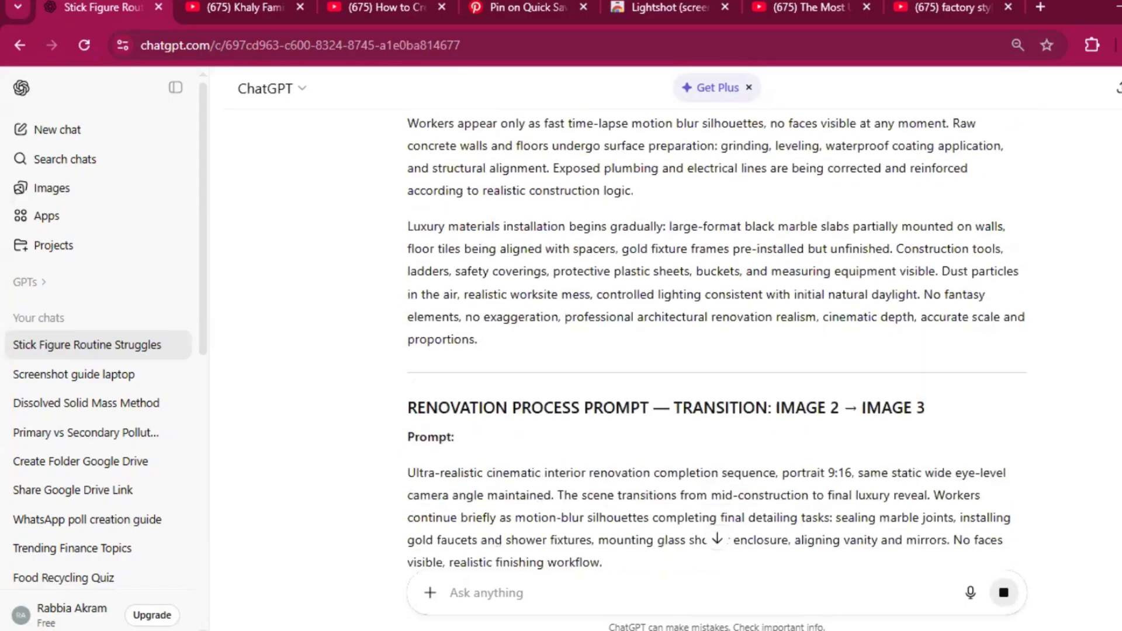
scroll(798, 316, "up", 1)
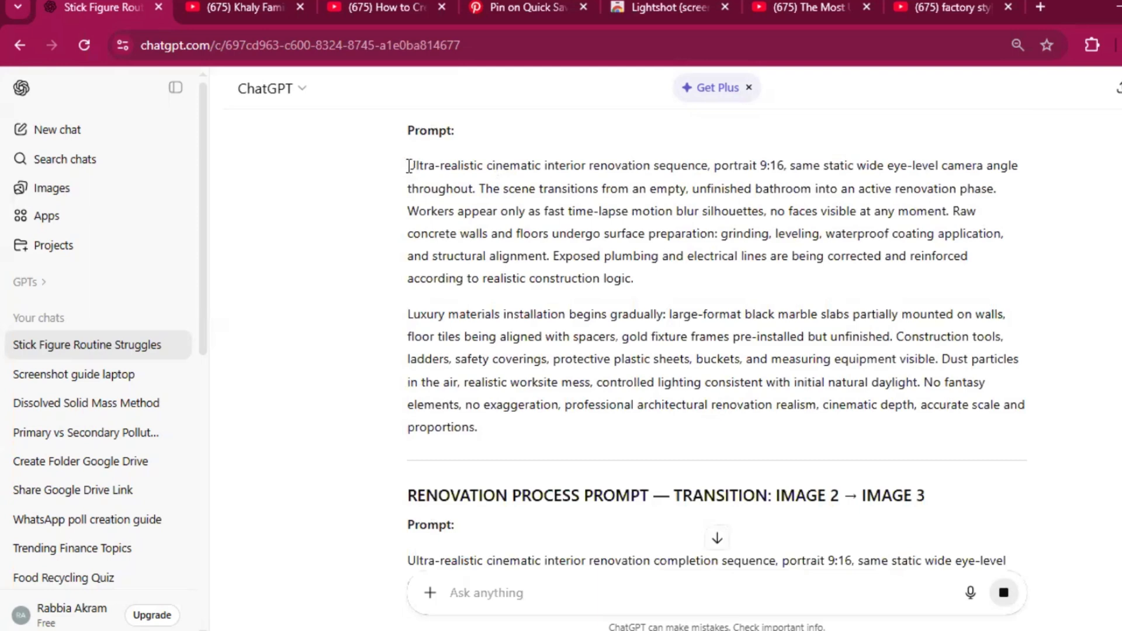
left_click_drag(407, 165, 478, 429)
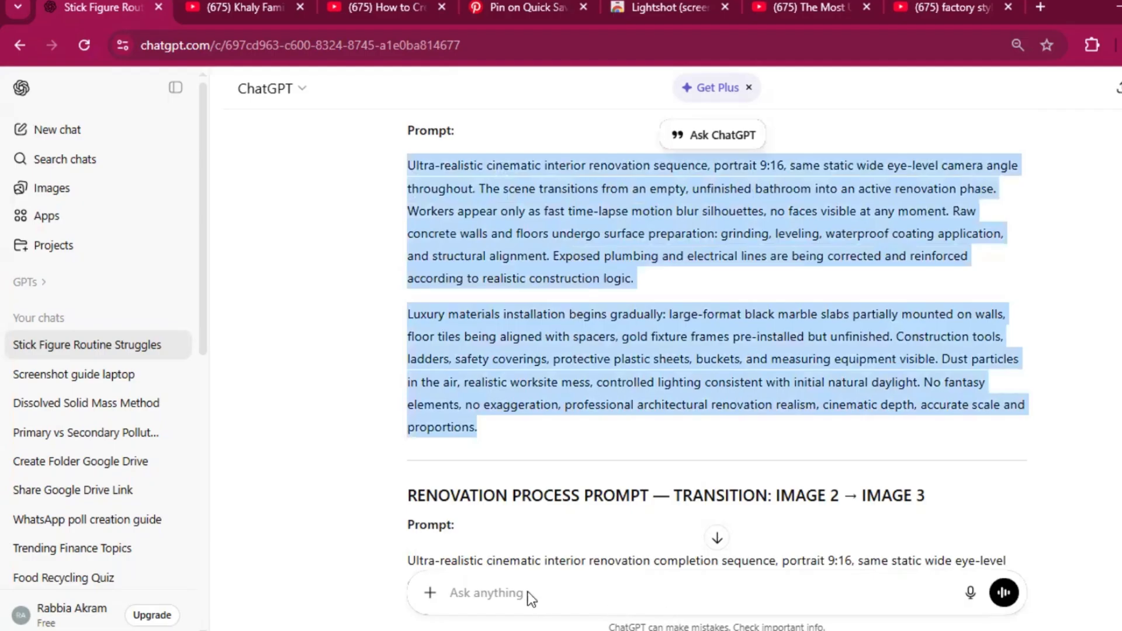
Step: In the Flow project, paste the Image 1 to Image 2 transition prompt and generate the video from the two frames
mouse_move(493, 555)
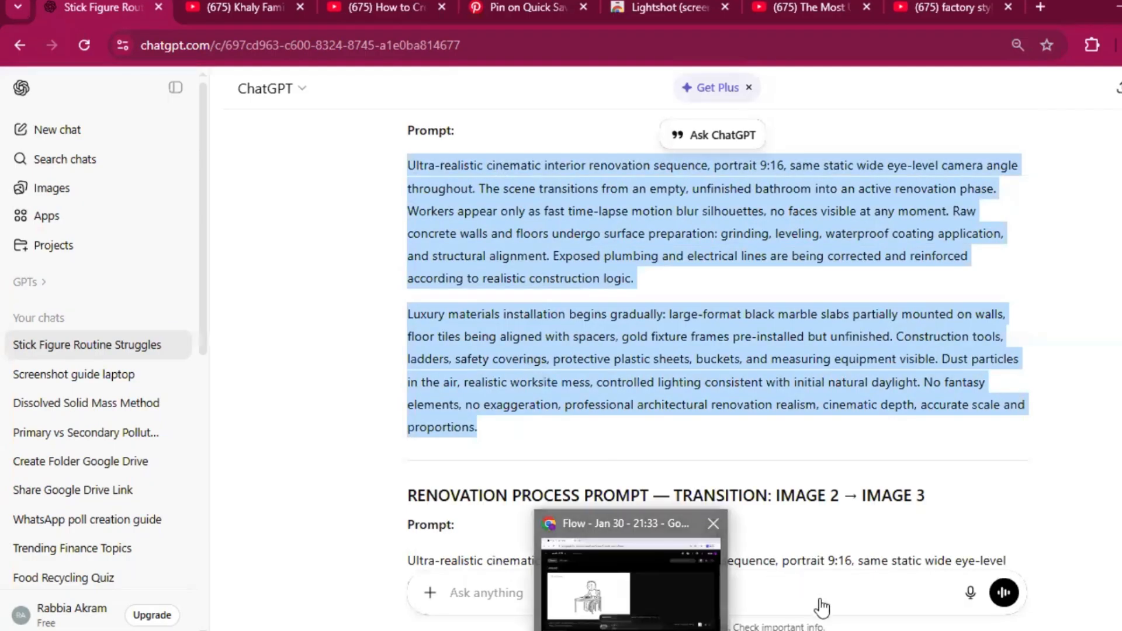
left_click(631, 584)
right_click(493, 555)
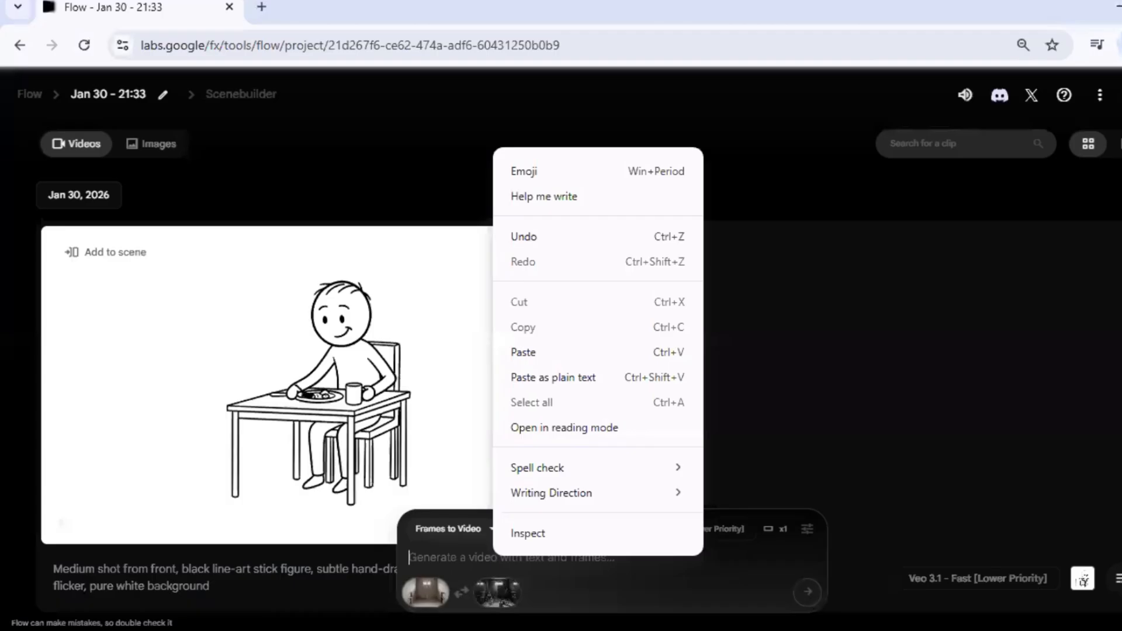
left_click(513, 352)
key("Return")
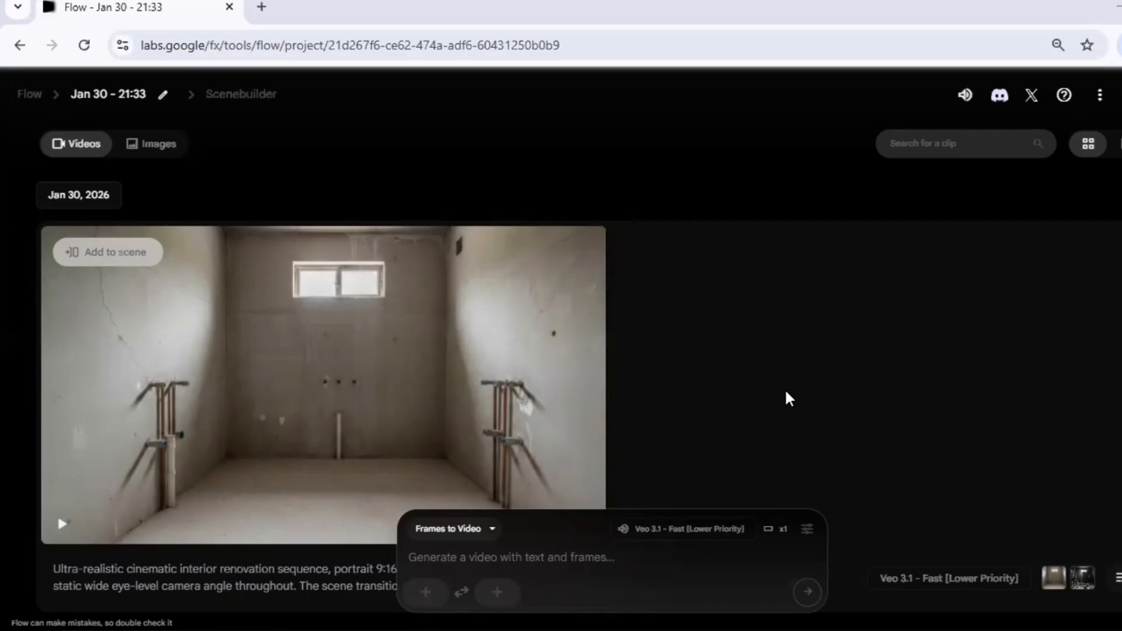
Step: Play back the generated unfinished-bathroom renovation clip and download it as Upscaled (1080p)
mouse_move(250, 521)
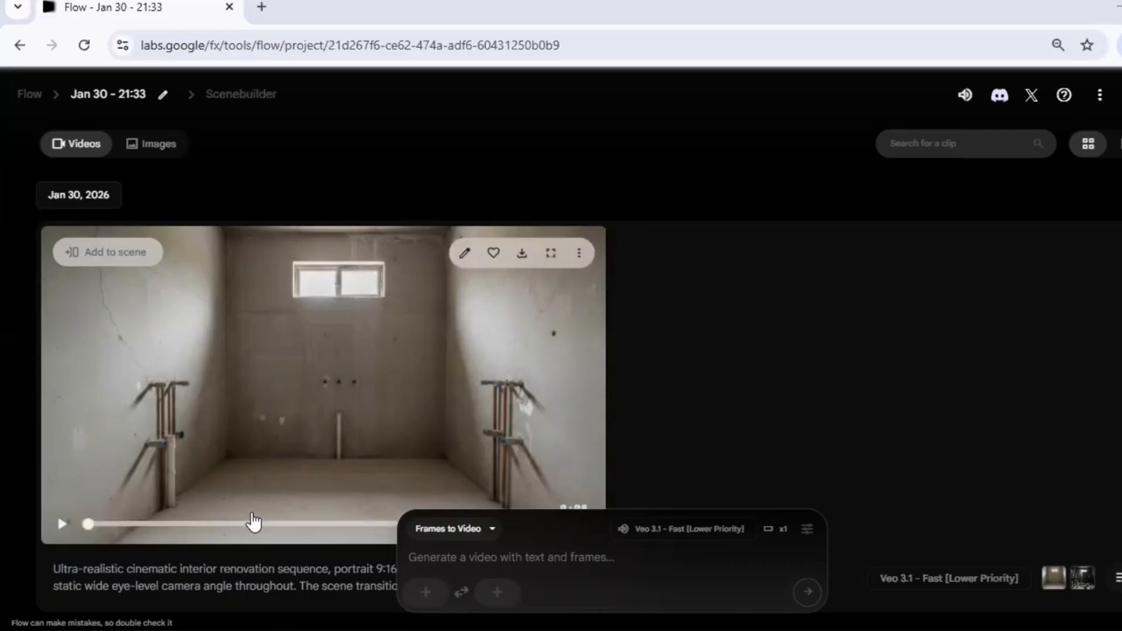
left_click(61, 523)
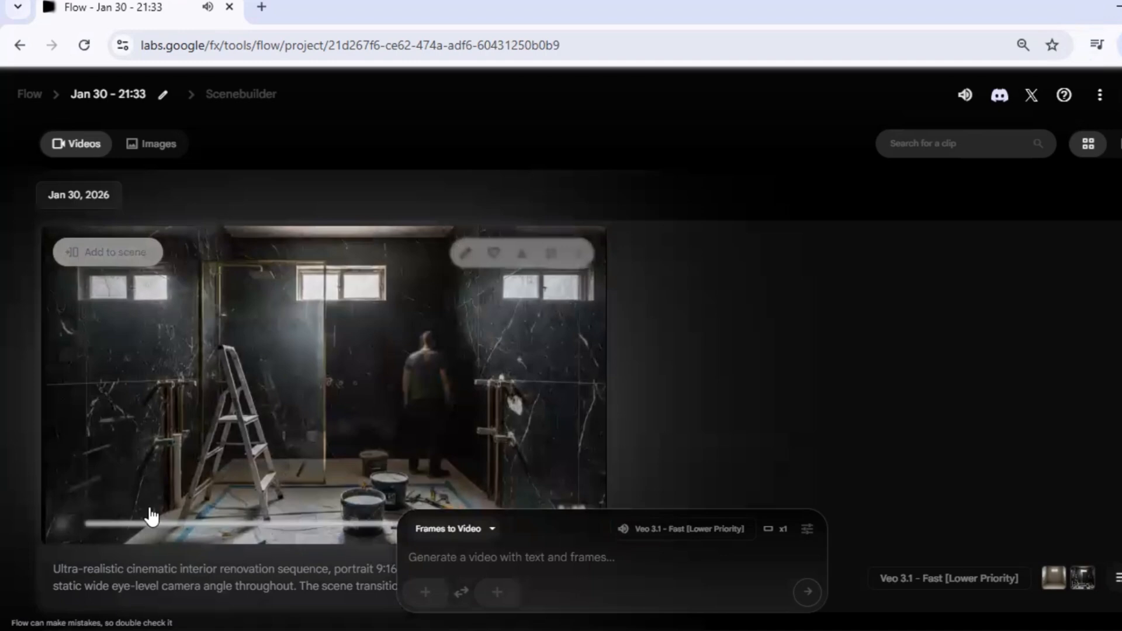
left_click(183, 522)
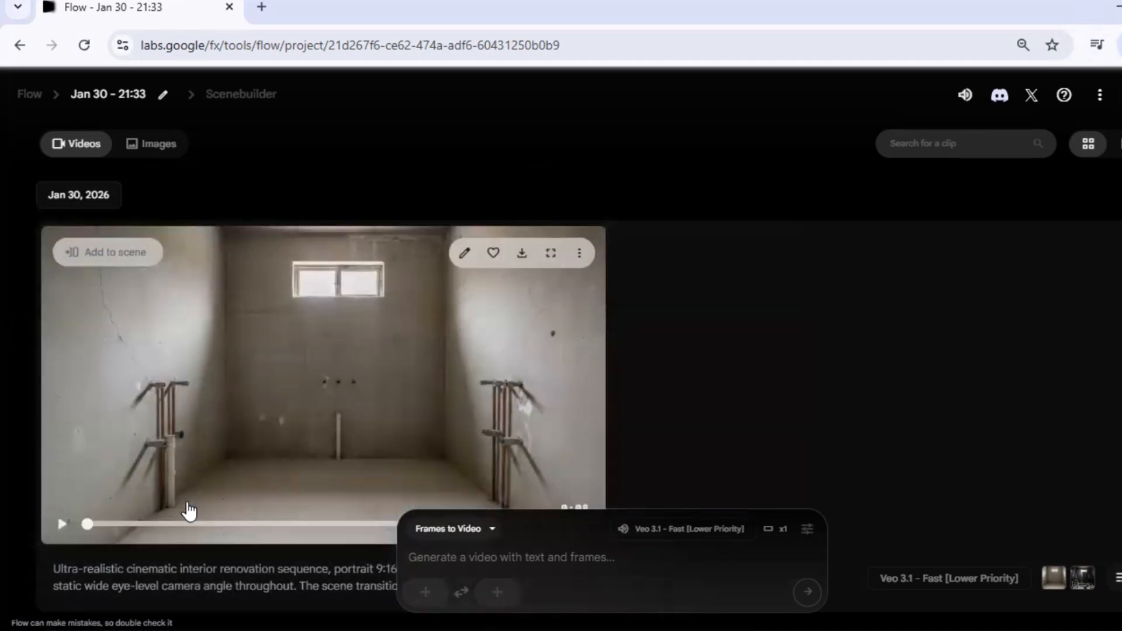
left_click(61, 524)
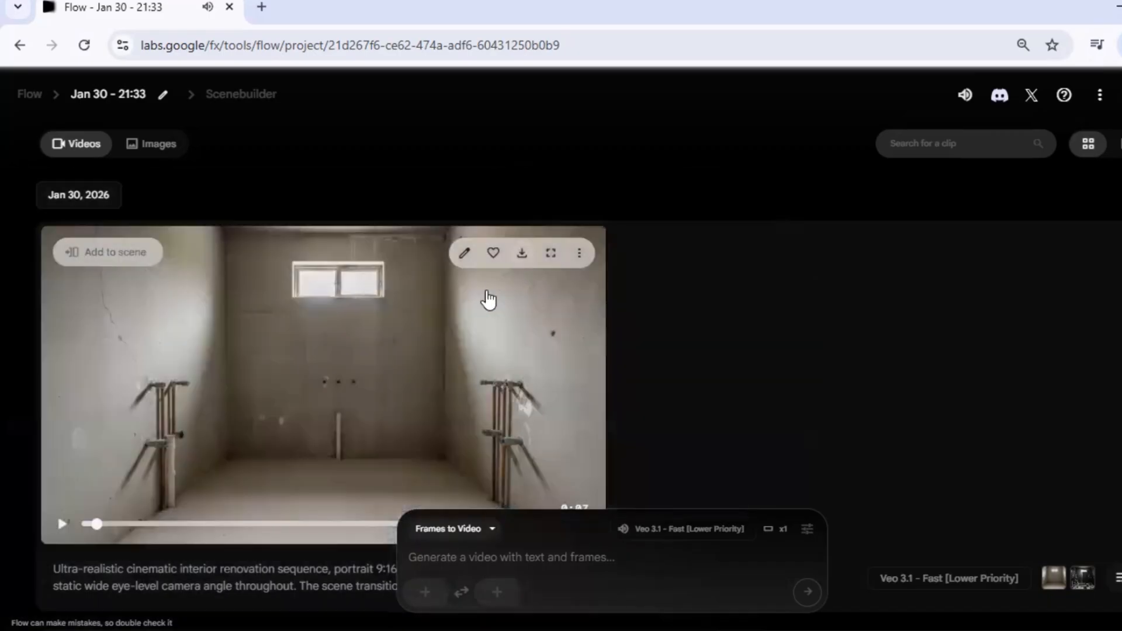
left_click(522, 253)
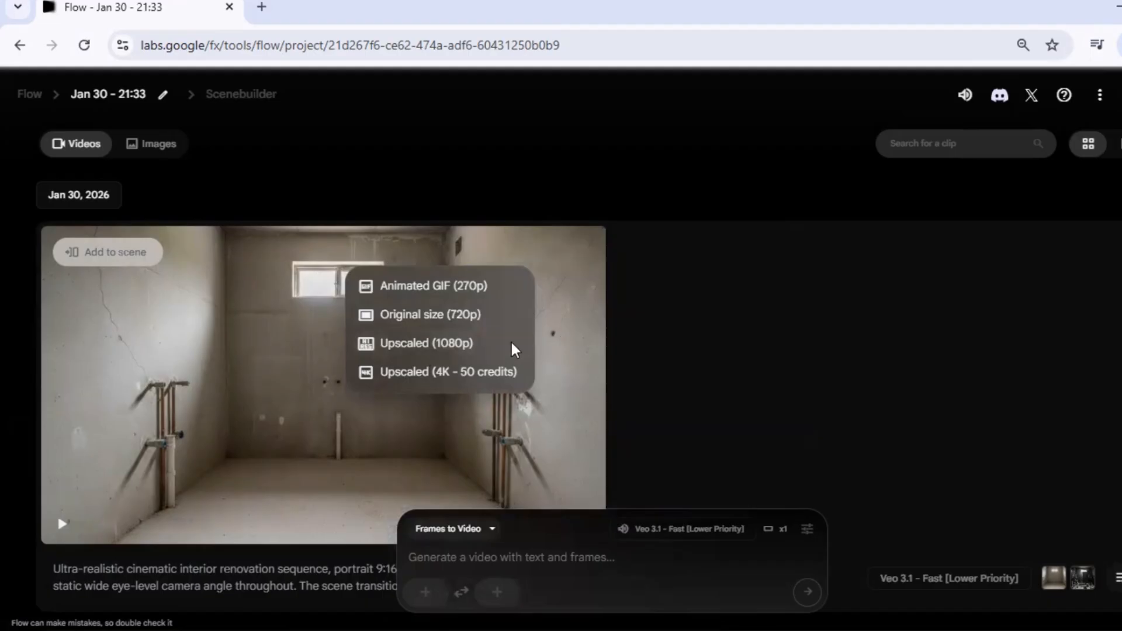
left_click(417, 347)
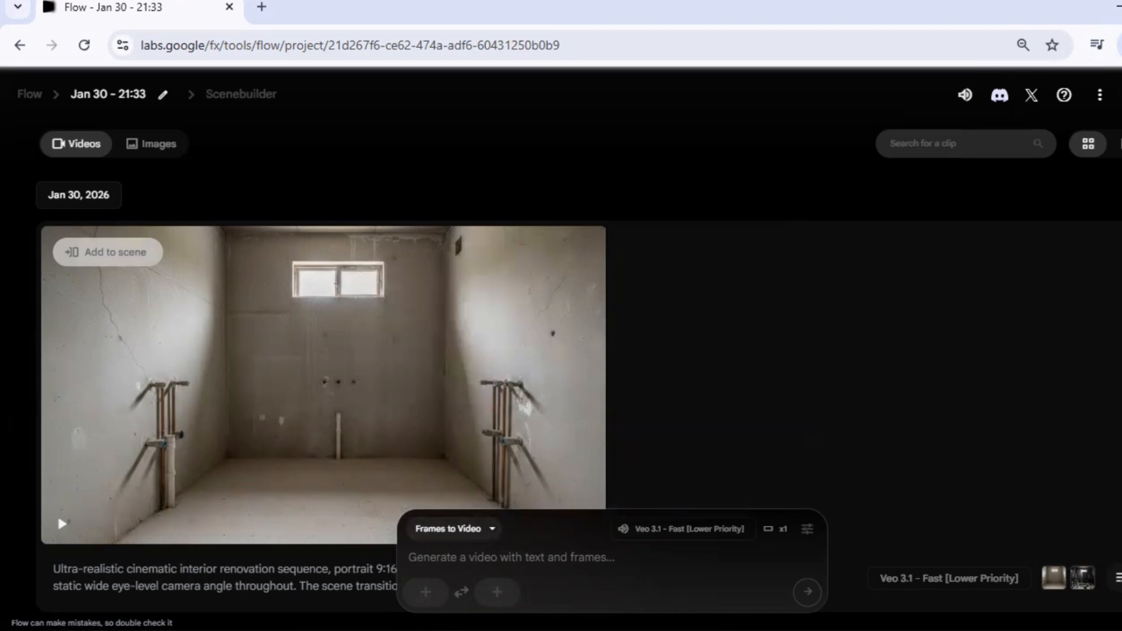
Step: Switch back to ChatGPT and copy the full renovation process prompt for the Image 2 to Image 3 transition
mouse_move(441, 608)
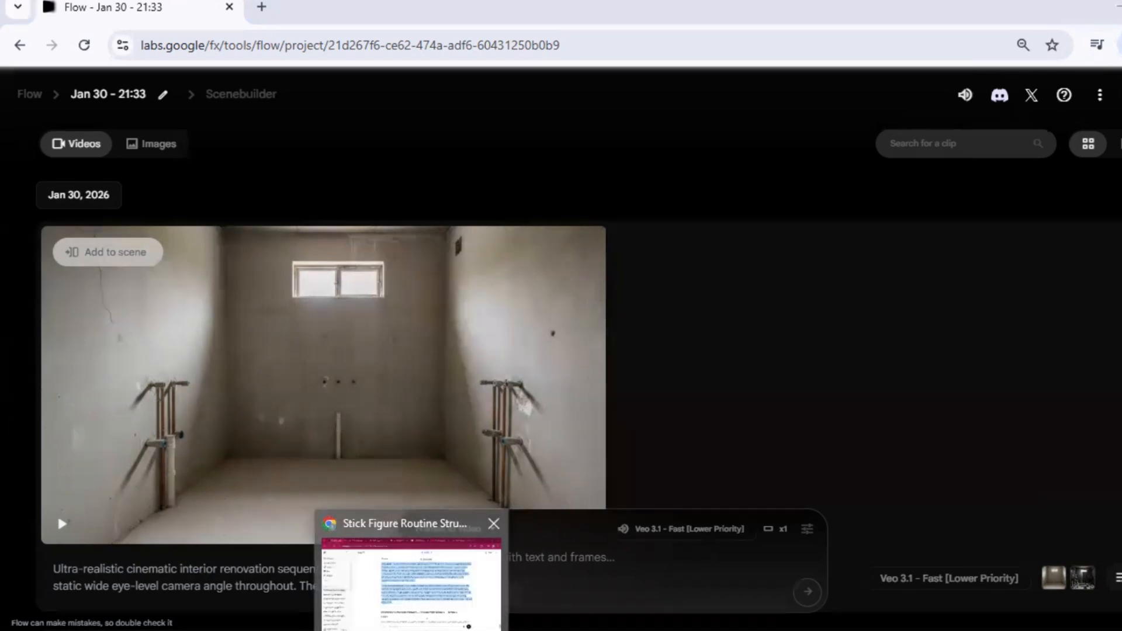
left_click(440, 608)
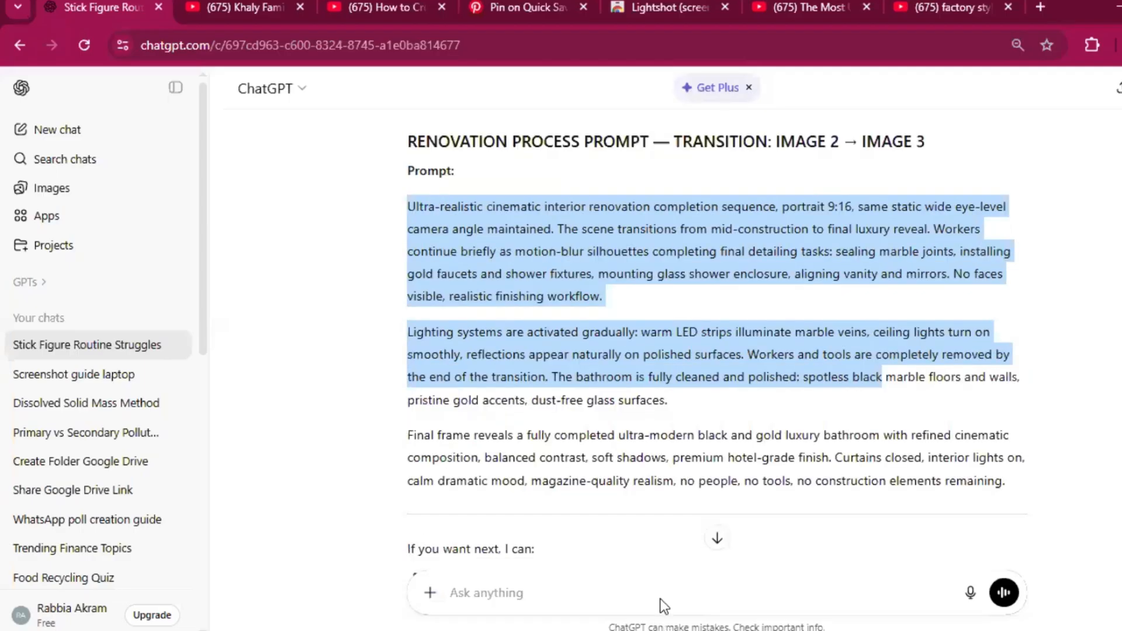
left_click_drag(663, 604, 467, 561)
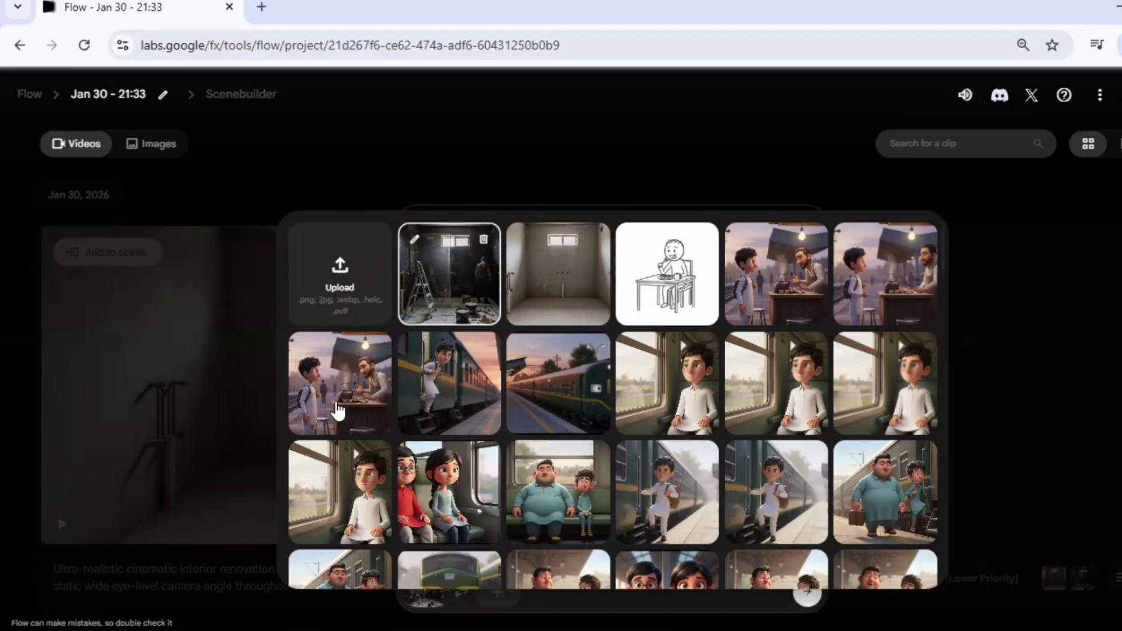
Step: Generate a Flow video from the Image 2 to Image 3 prompt, using the renovation-in-progress image as start frame and the cropped luxury bathroom image as end frame
left_click(338, 410)
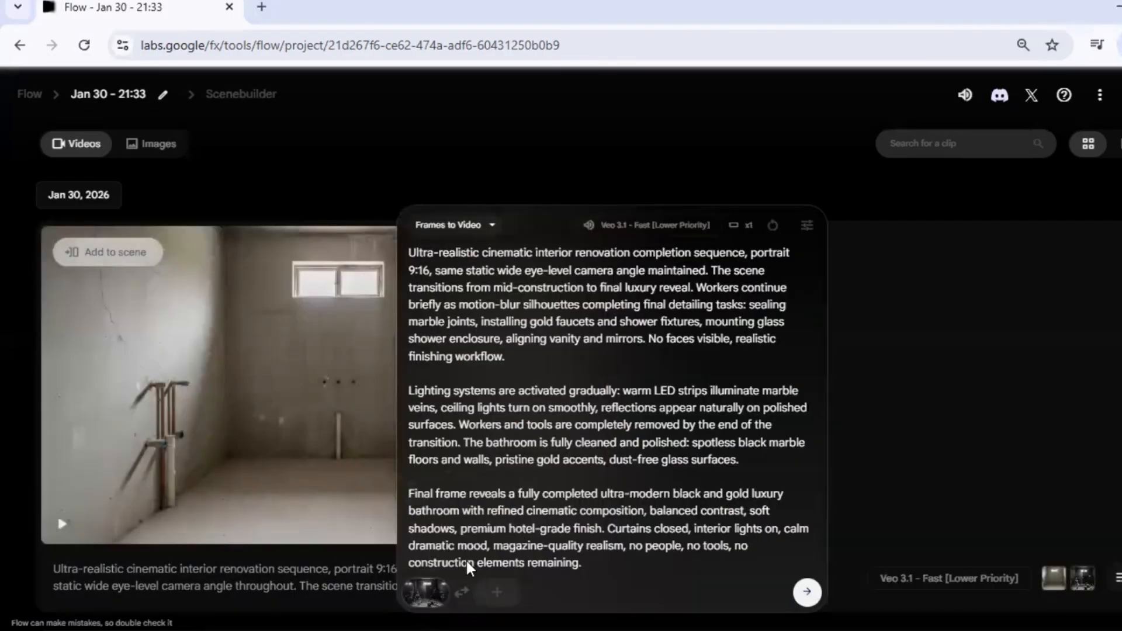
mouse_move(423, 611)
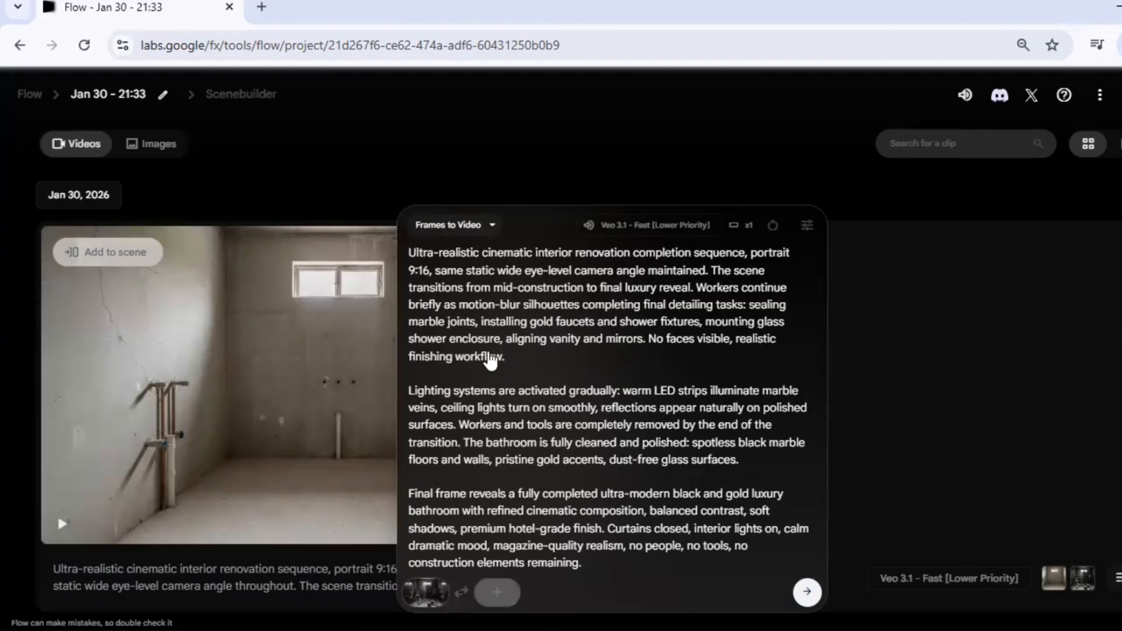
left_click(496, 592)
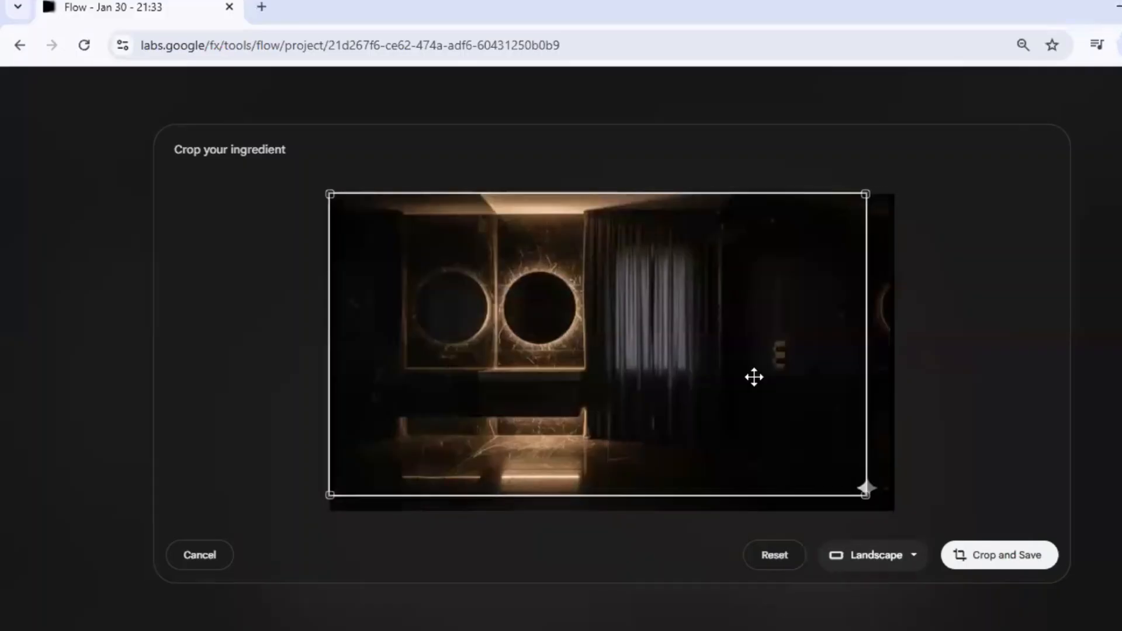
mouse_move(754, 377)
left_mouse_down()
mouse_move(746, 368)
mouse_move(750, 382)
left_mouse_up()
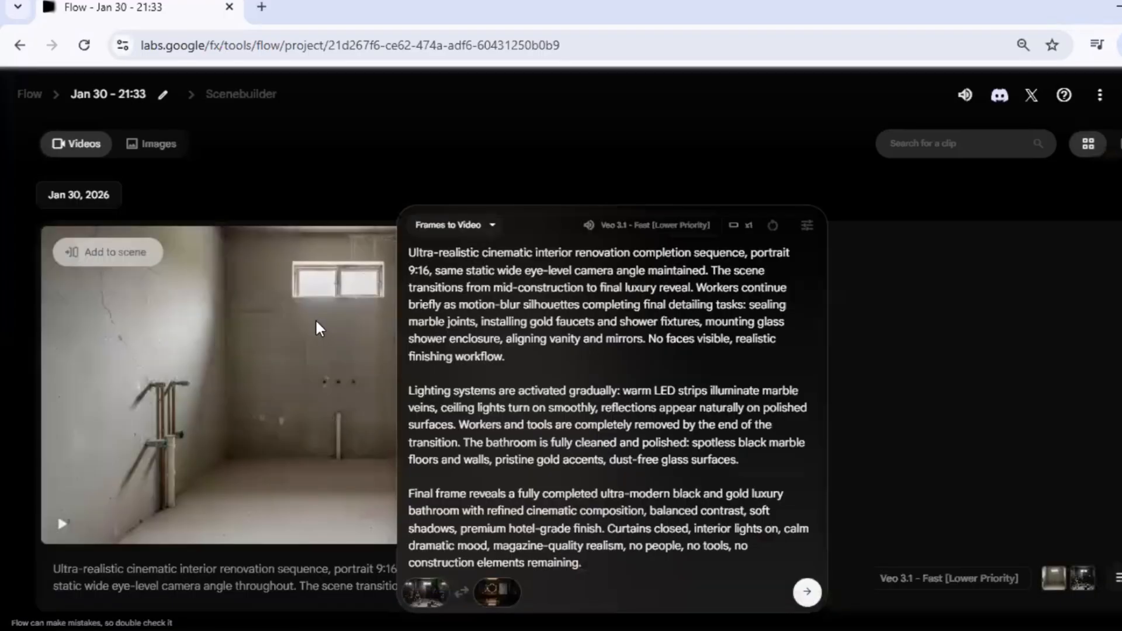
key("Return")
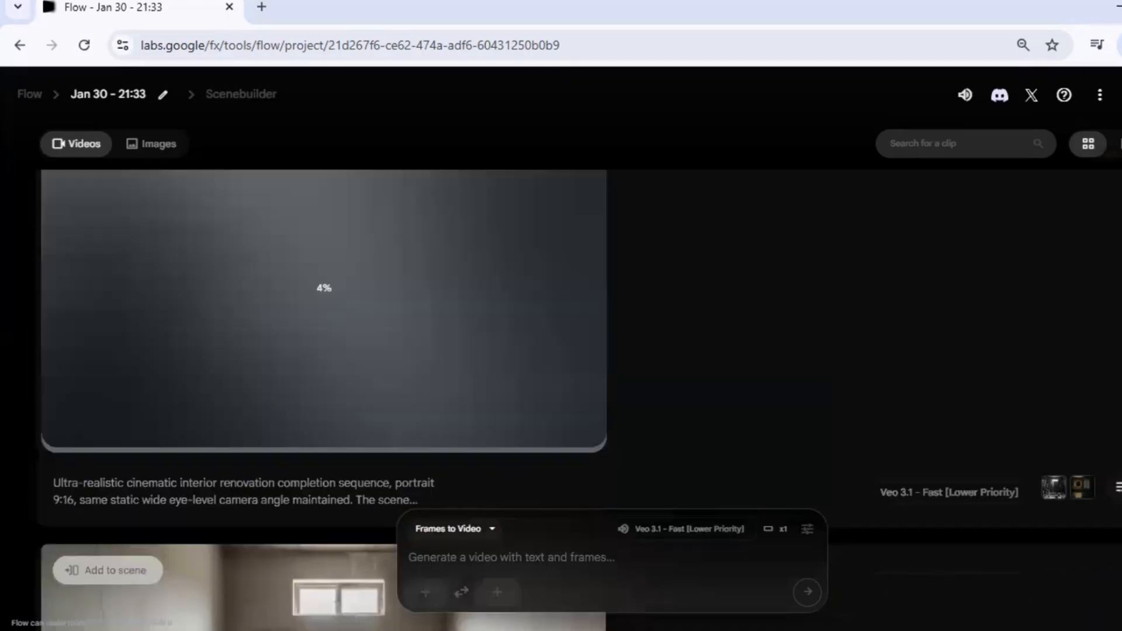
Step: Scrub through and replay the earlier clip that goes from the unfinished bathroom to the renovation in progress
scroll(457, 497, "down", 4)
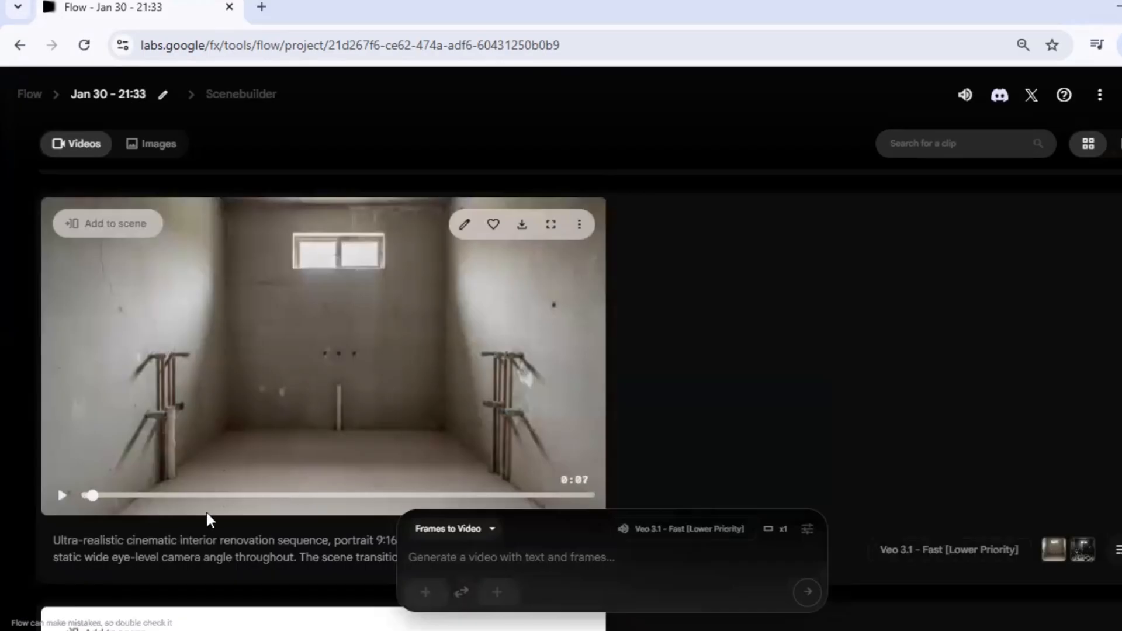
left_click_drag(212, 497, 562, 494)
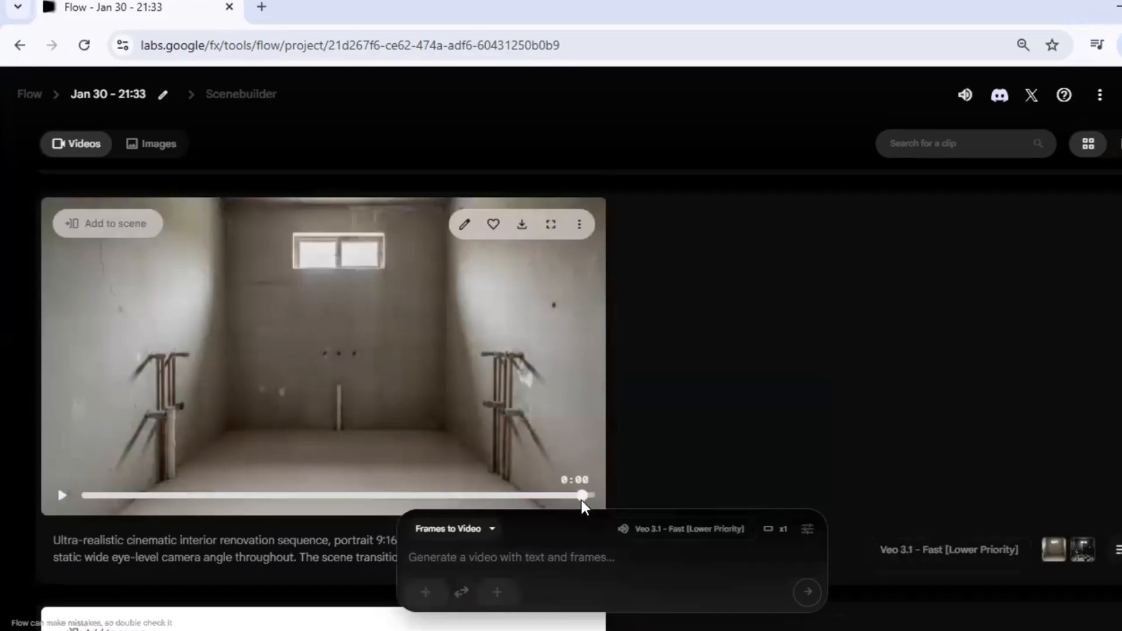
left_click(64, 496)
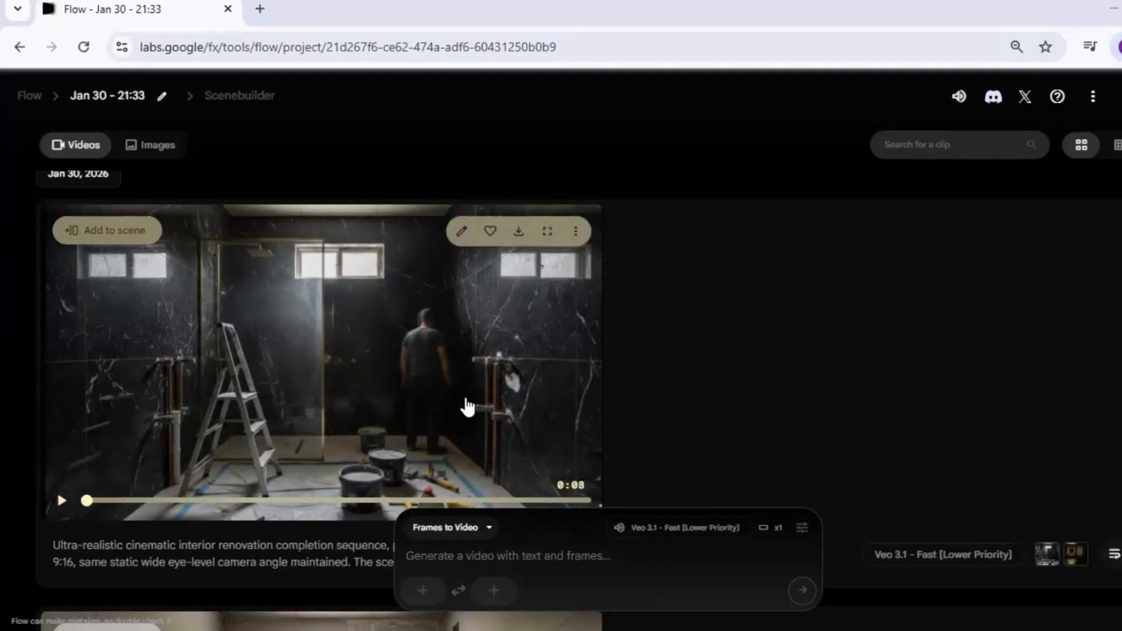
Step: Play the new renovation completion clip and check its transition to the final black and gold bathroom
left_click(62, 503)
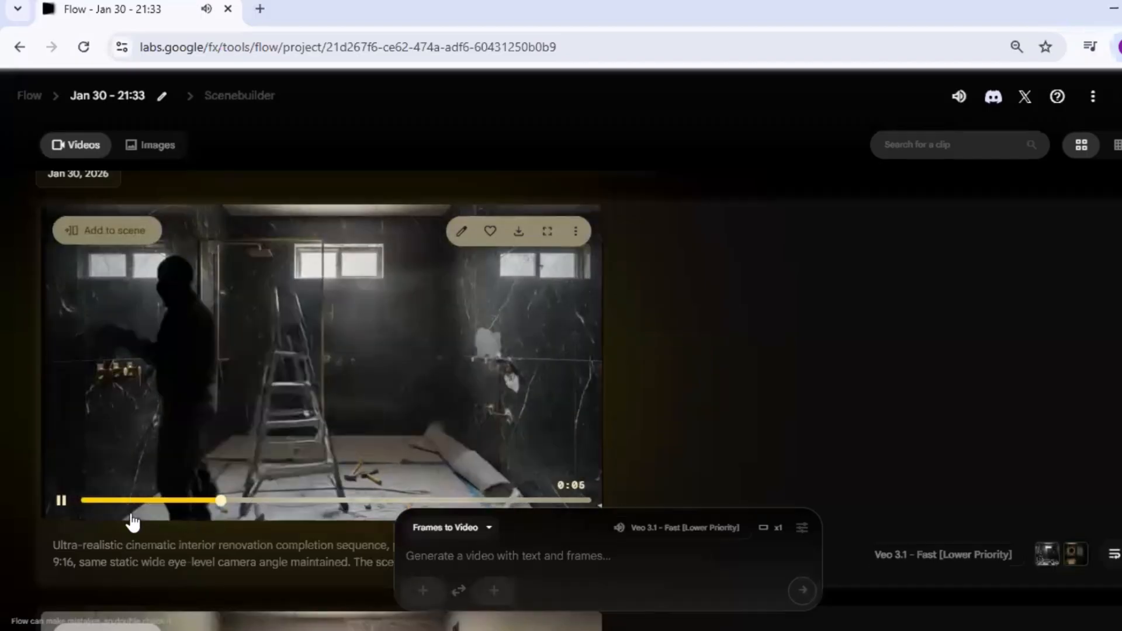
left_click(66, 501)
left_click(89, 500)
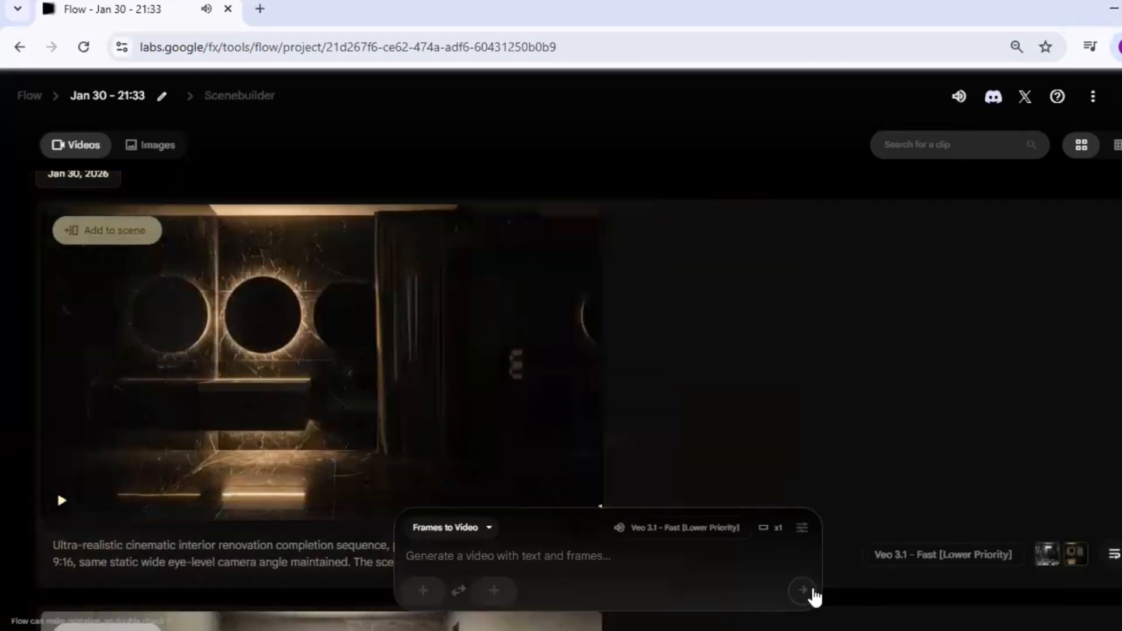
Step: Reload the completion clip's prompt with its start and end frames into the prompt box, and look over both clips
left_click(490, 363)
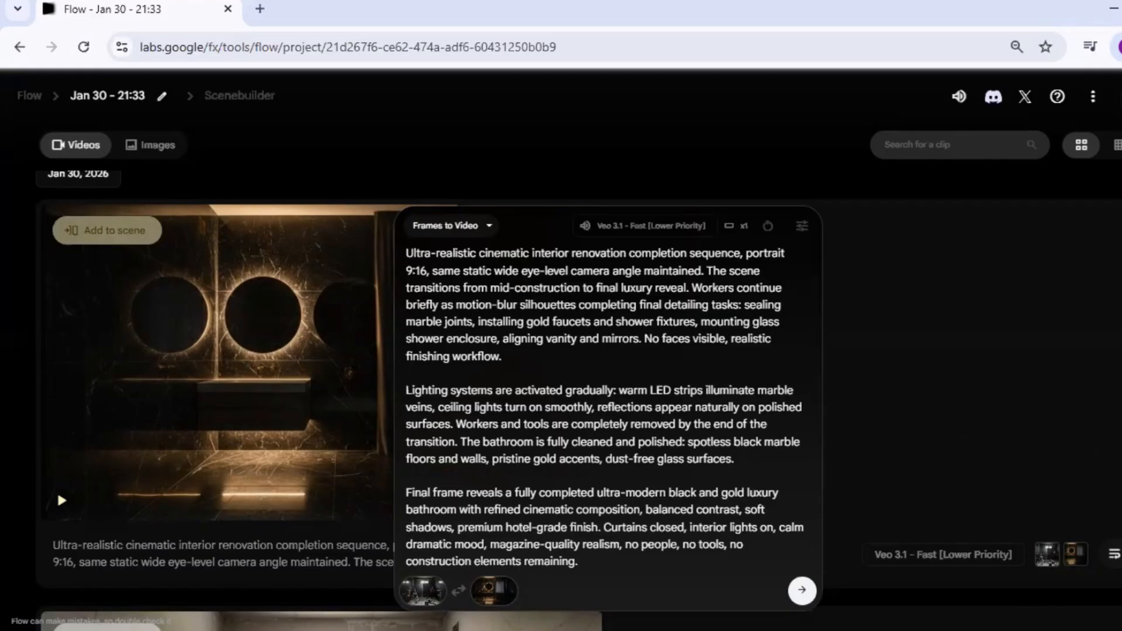
scroll(216, 374, "up", 1)
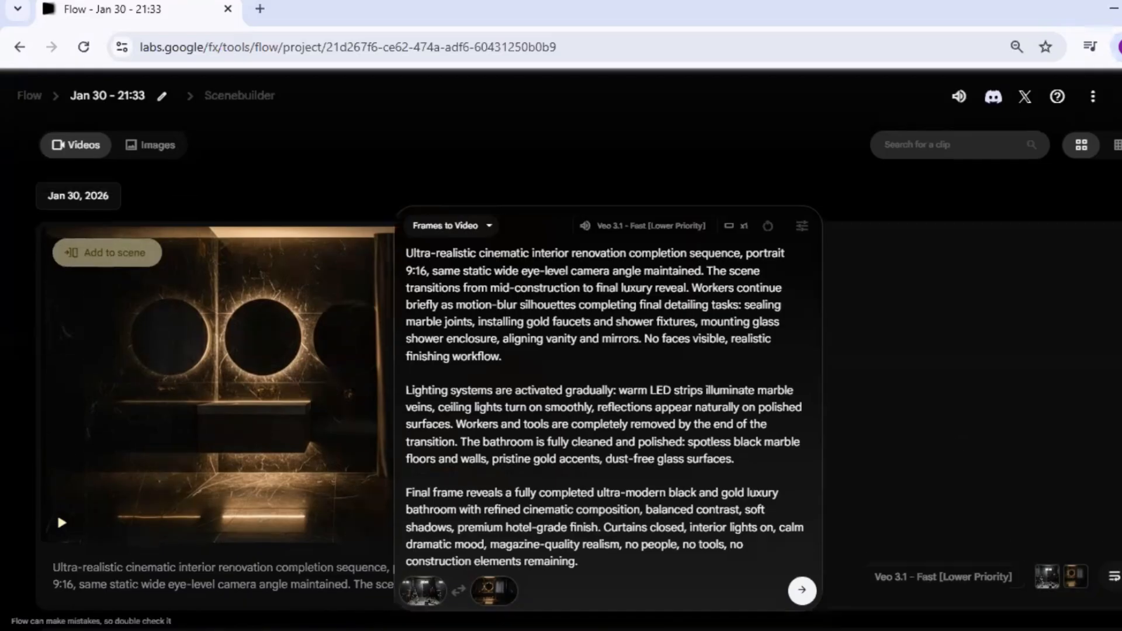
scroll(216, 374, "down", 5)
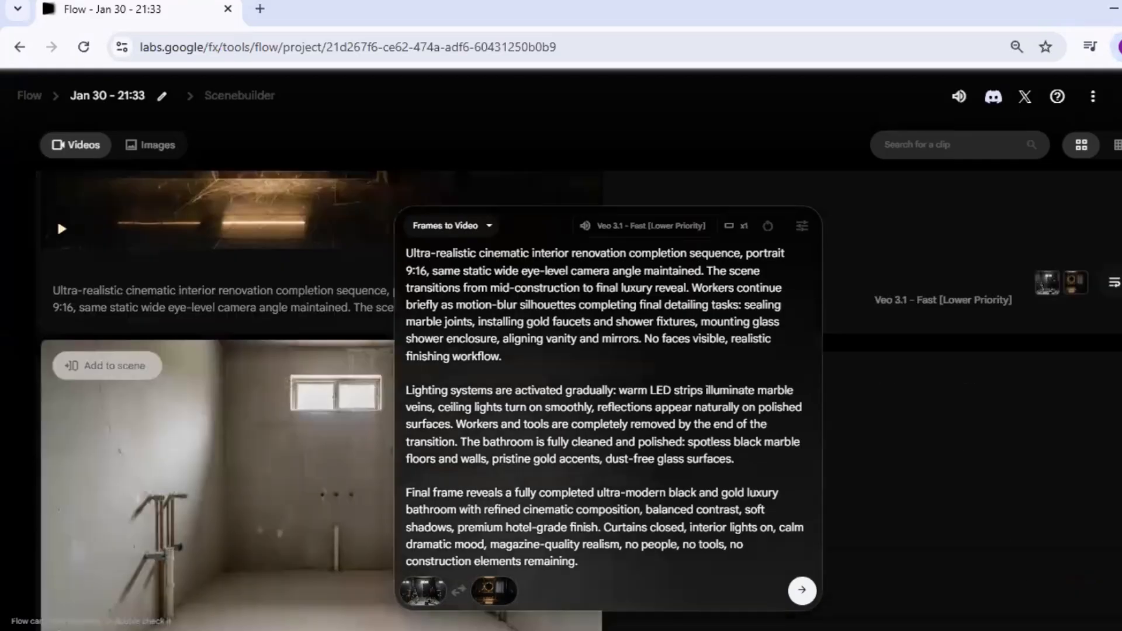